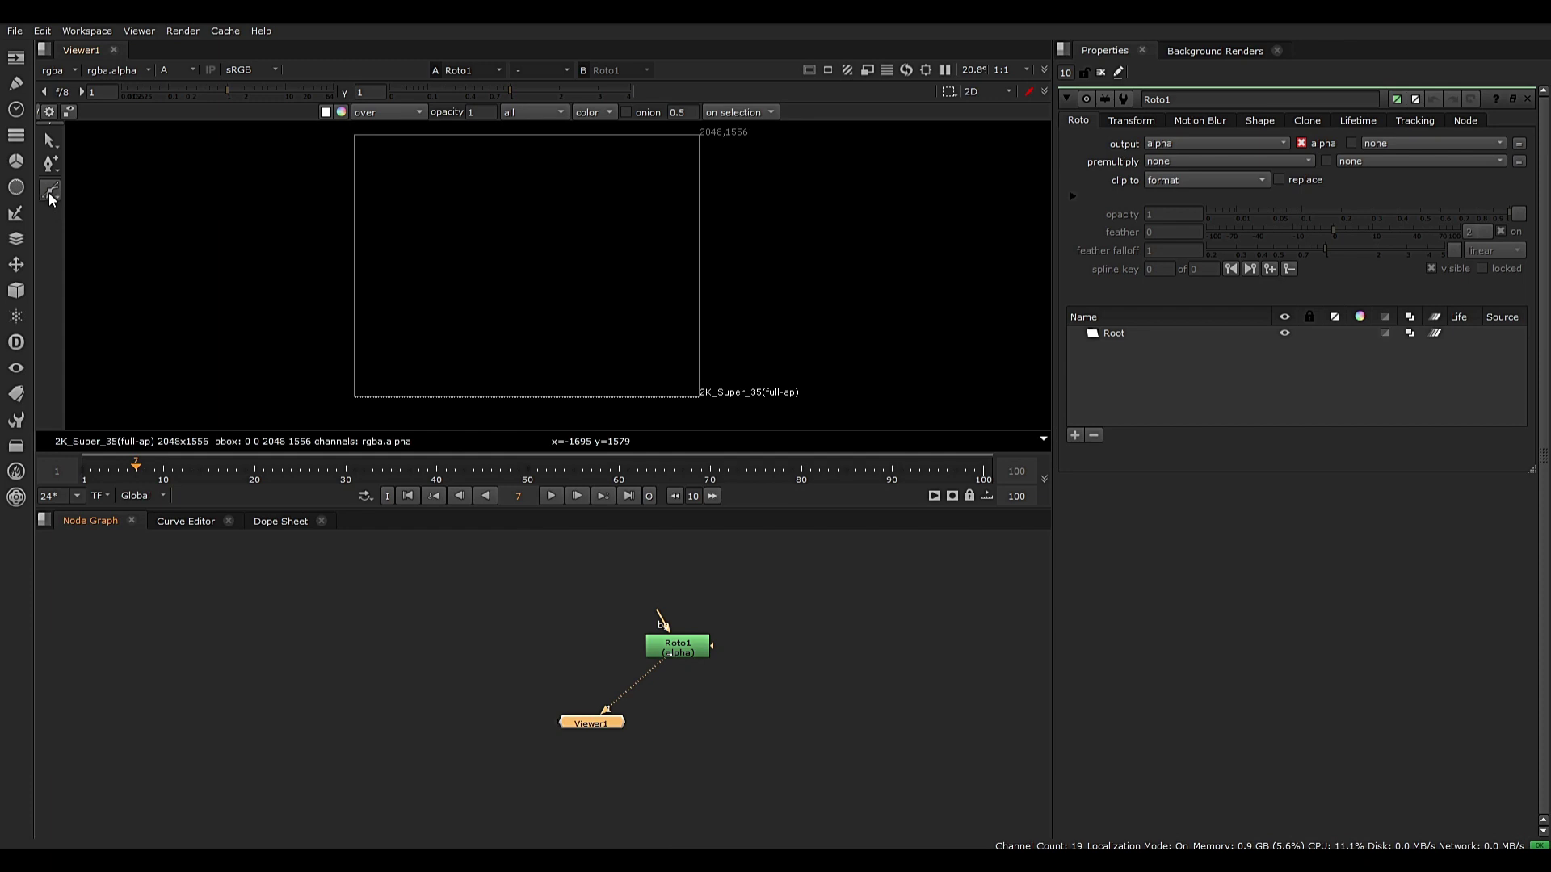
Step: Switch the viewer's channel display to RGB and back to Alpha
left_click(187, 70)
left_click(191, 87)
left_click(173, 68)
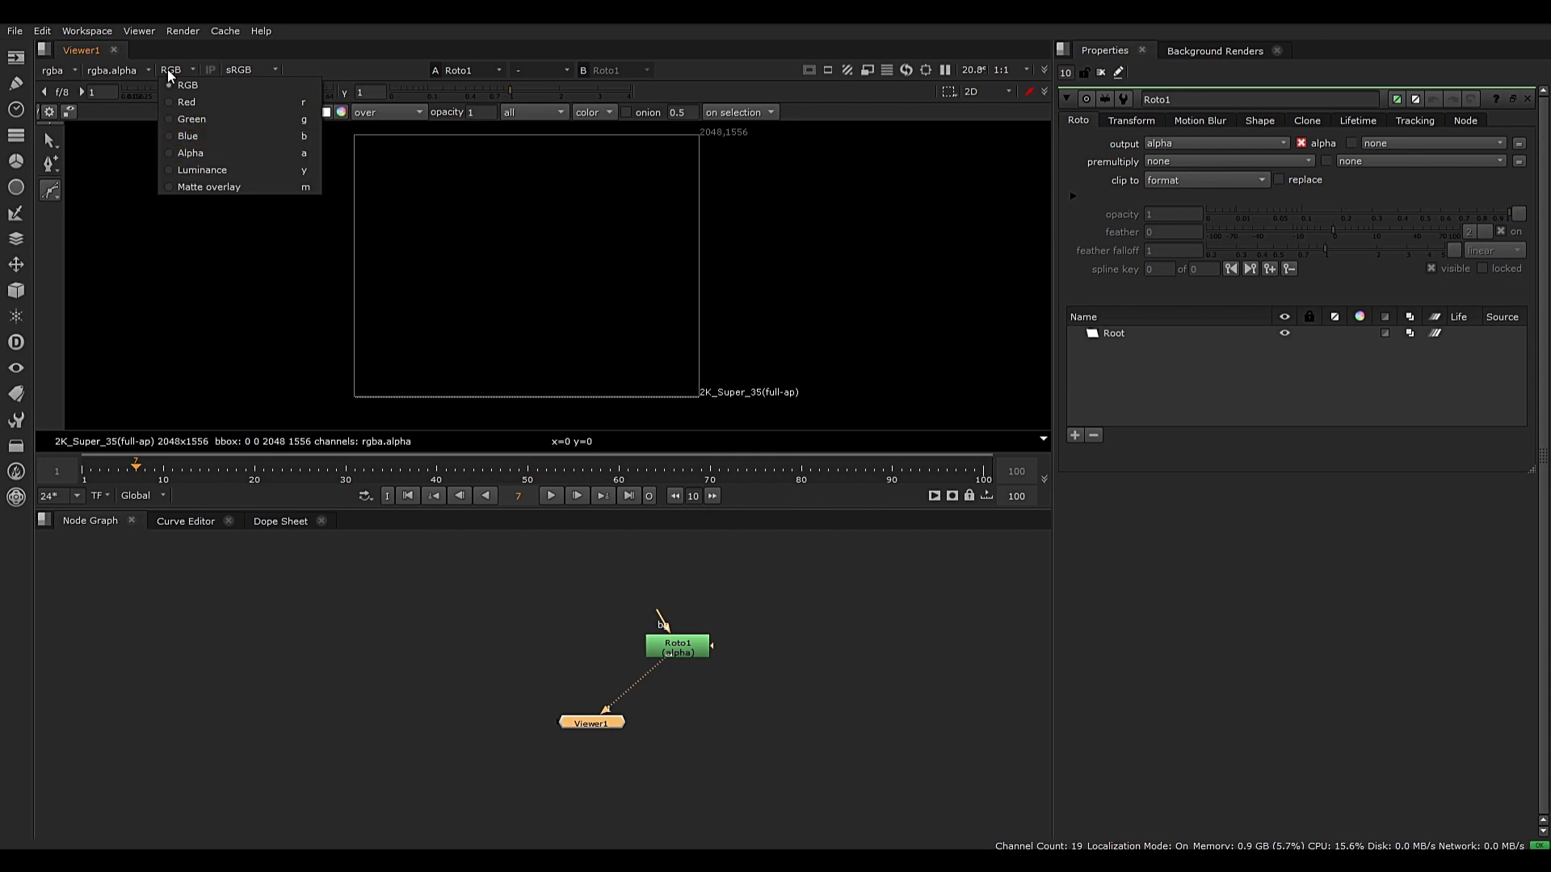
left_click(190, 152)
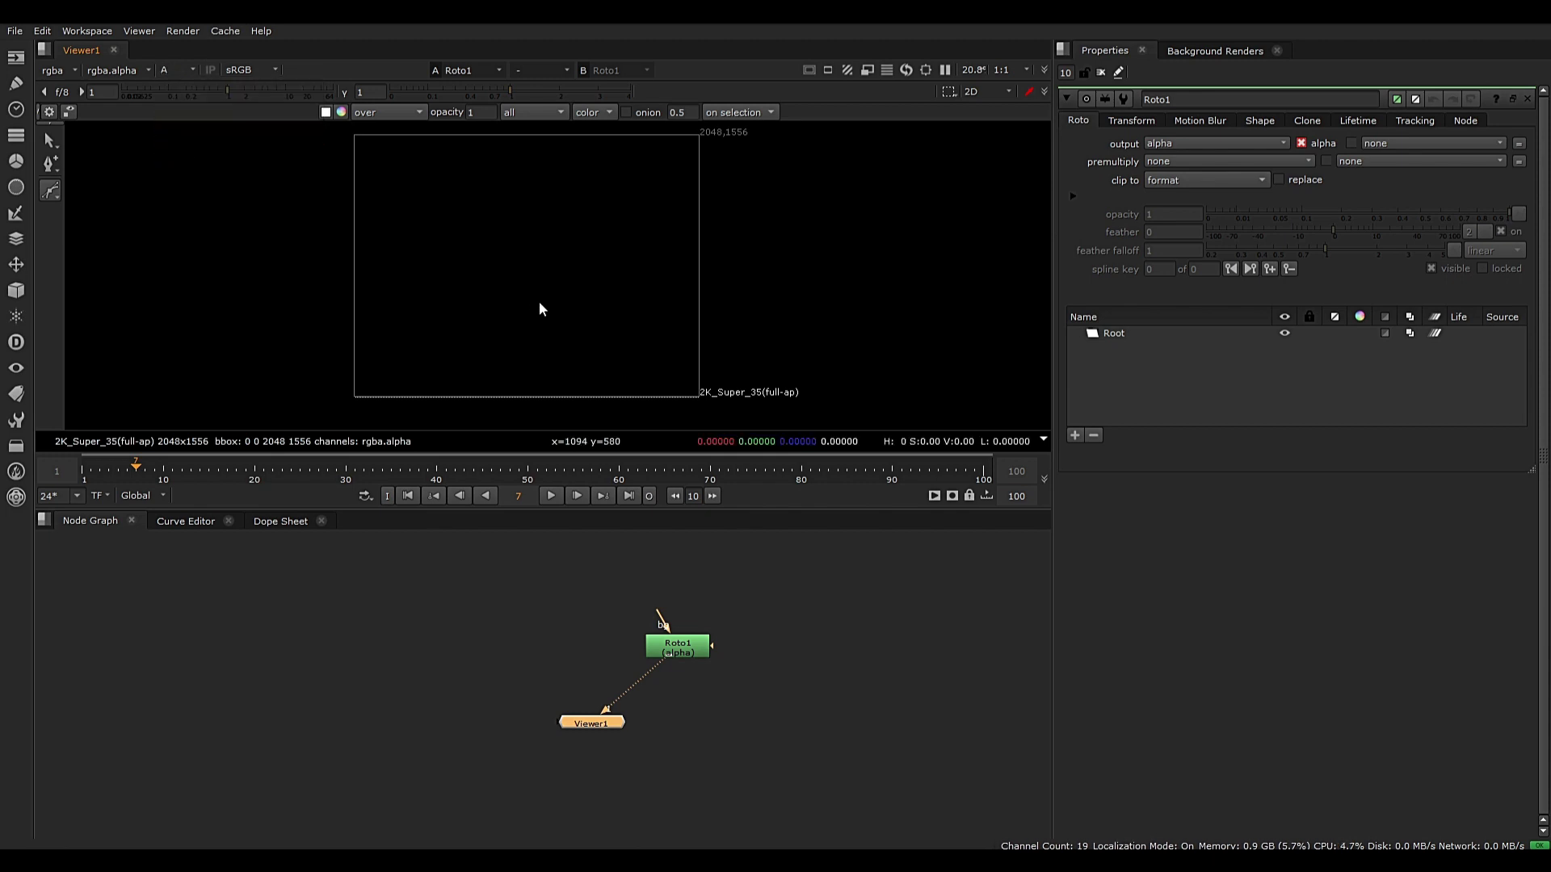
Step: Draw an ellipse about 667 by 701 pixels in the left half of the frame at frame 1 with the Roto1 node
left_click(699, 643)
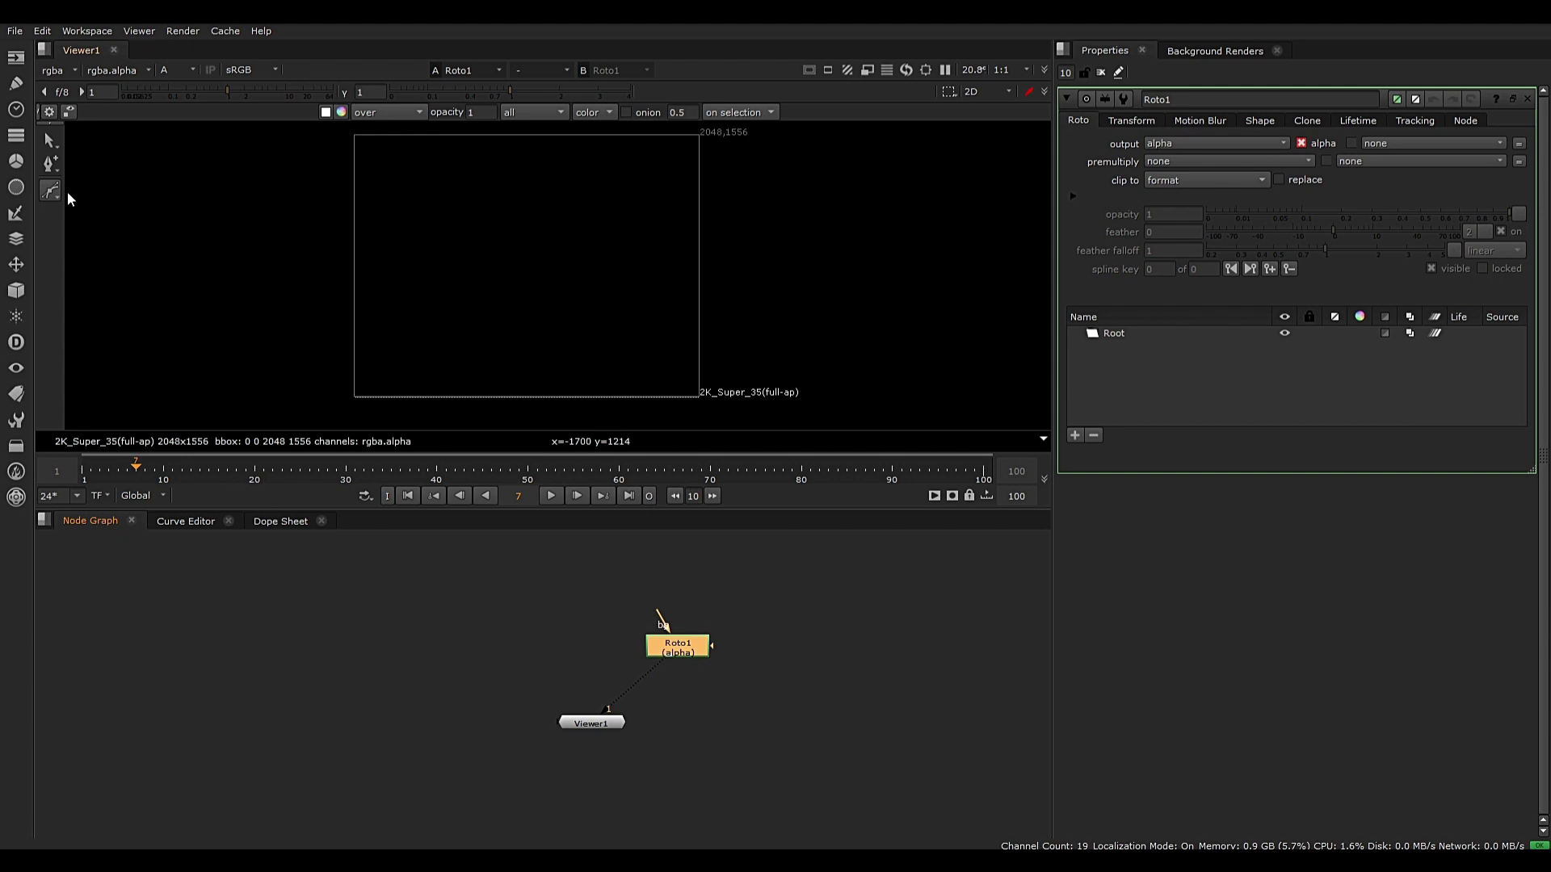
left_click_drag(51, 185, 105, 240)
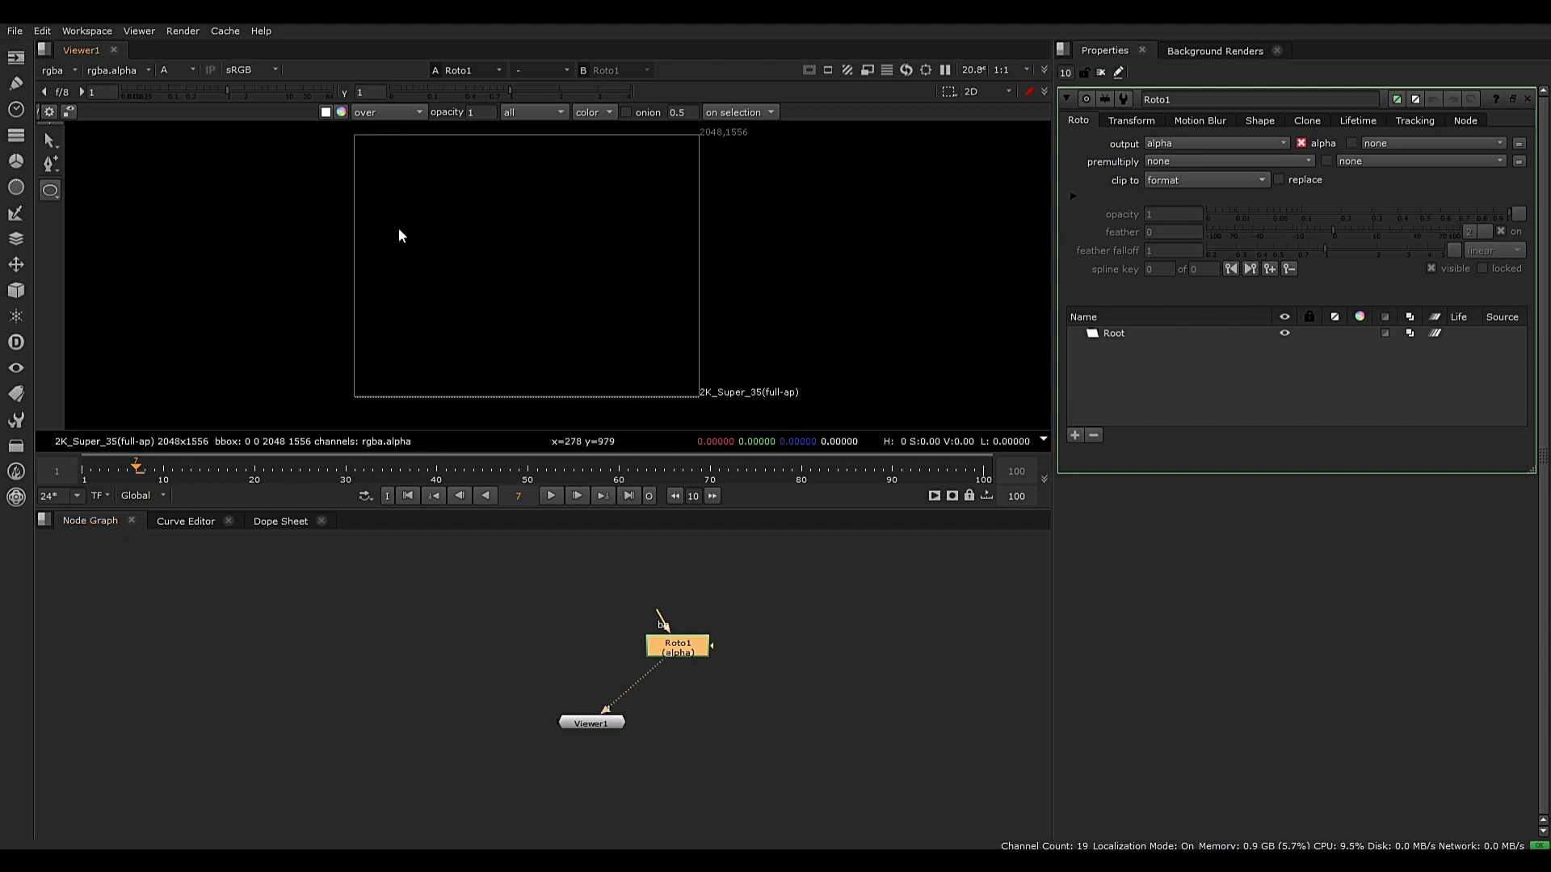
left_click_drag(427, 278, 463, 311)
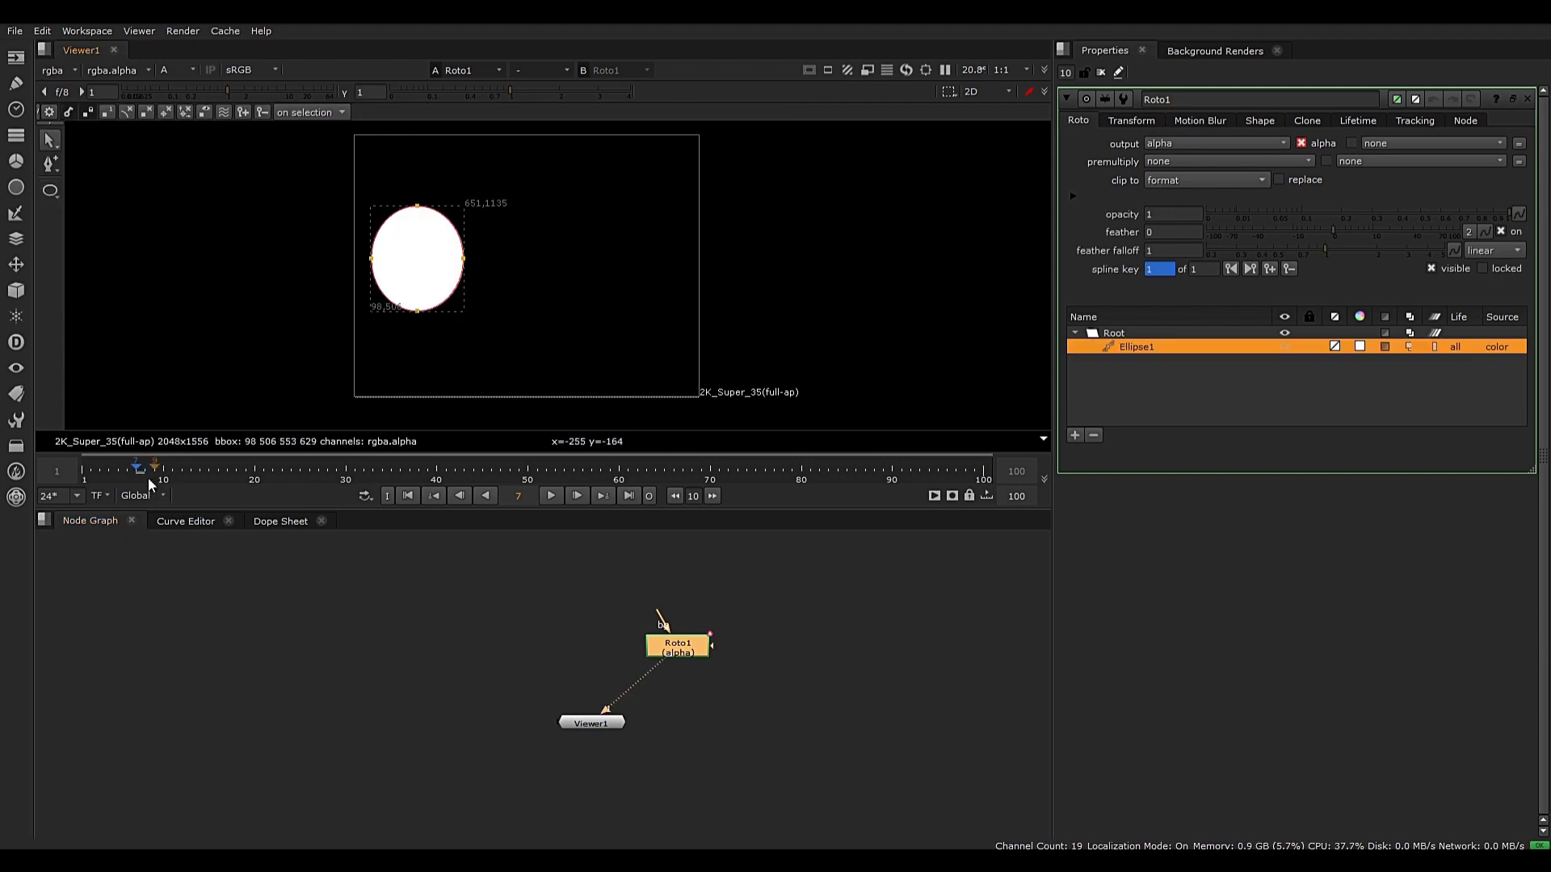
key("ctrl+z")
left_click(84, 471)
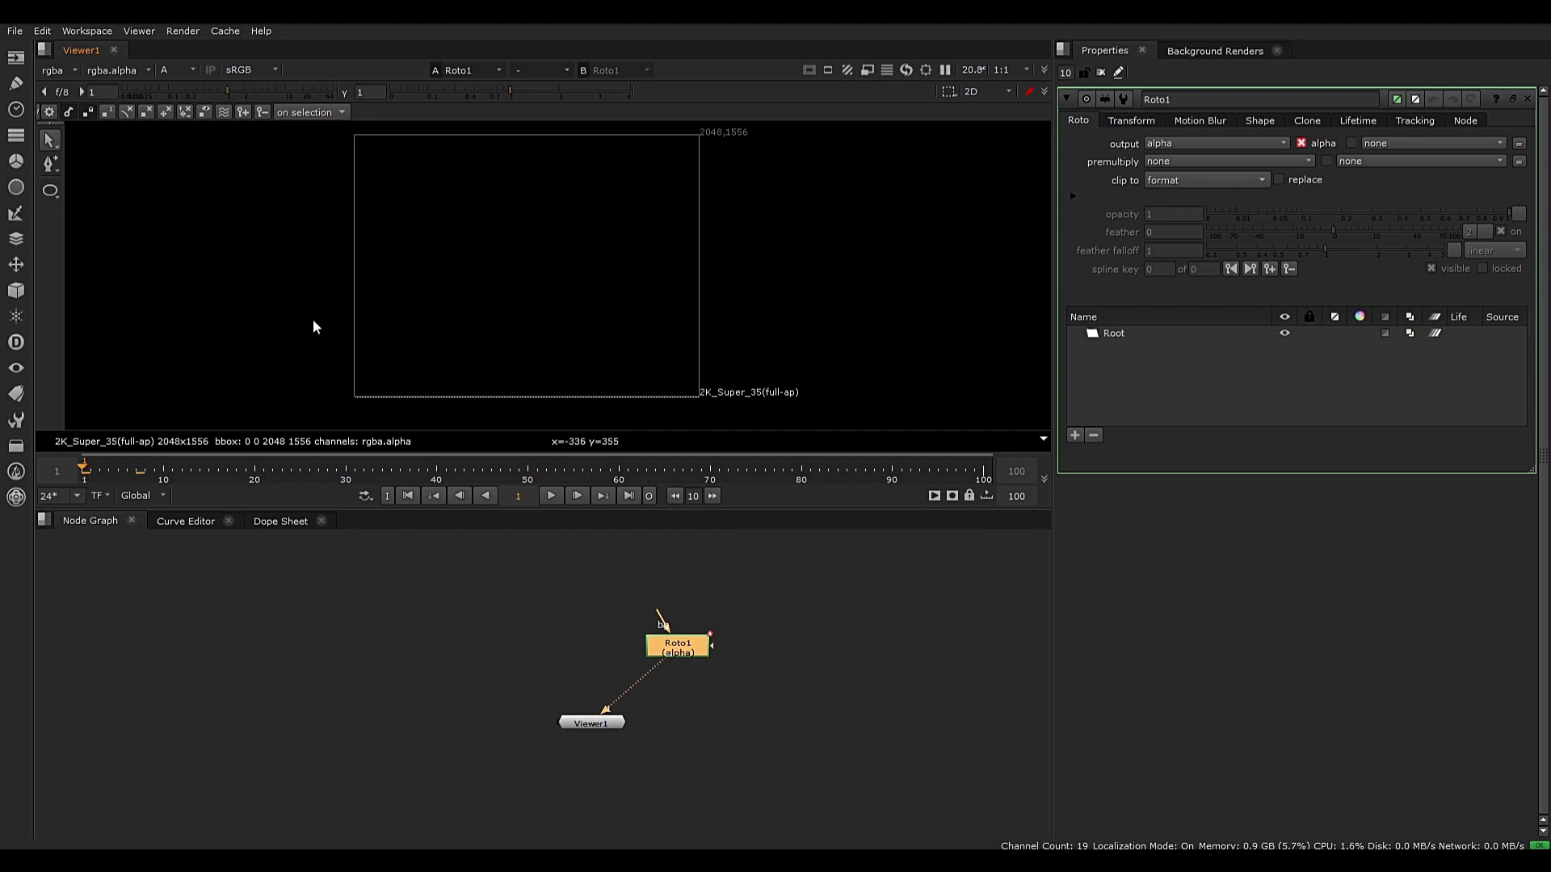
left_click(50, 189)
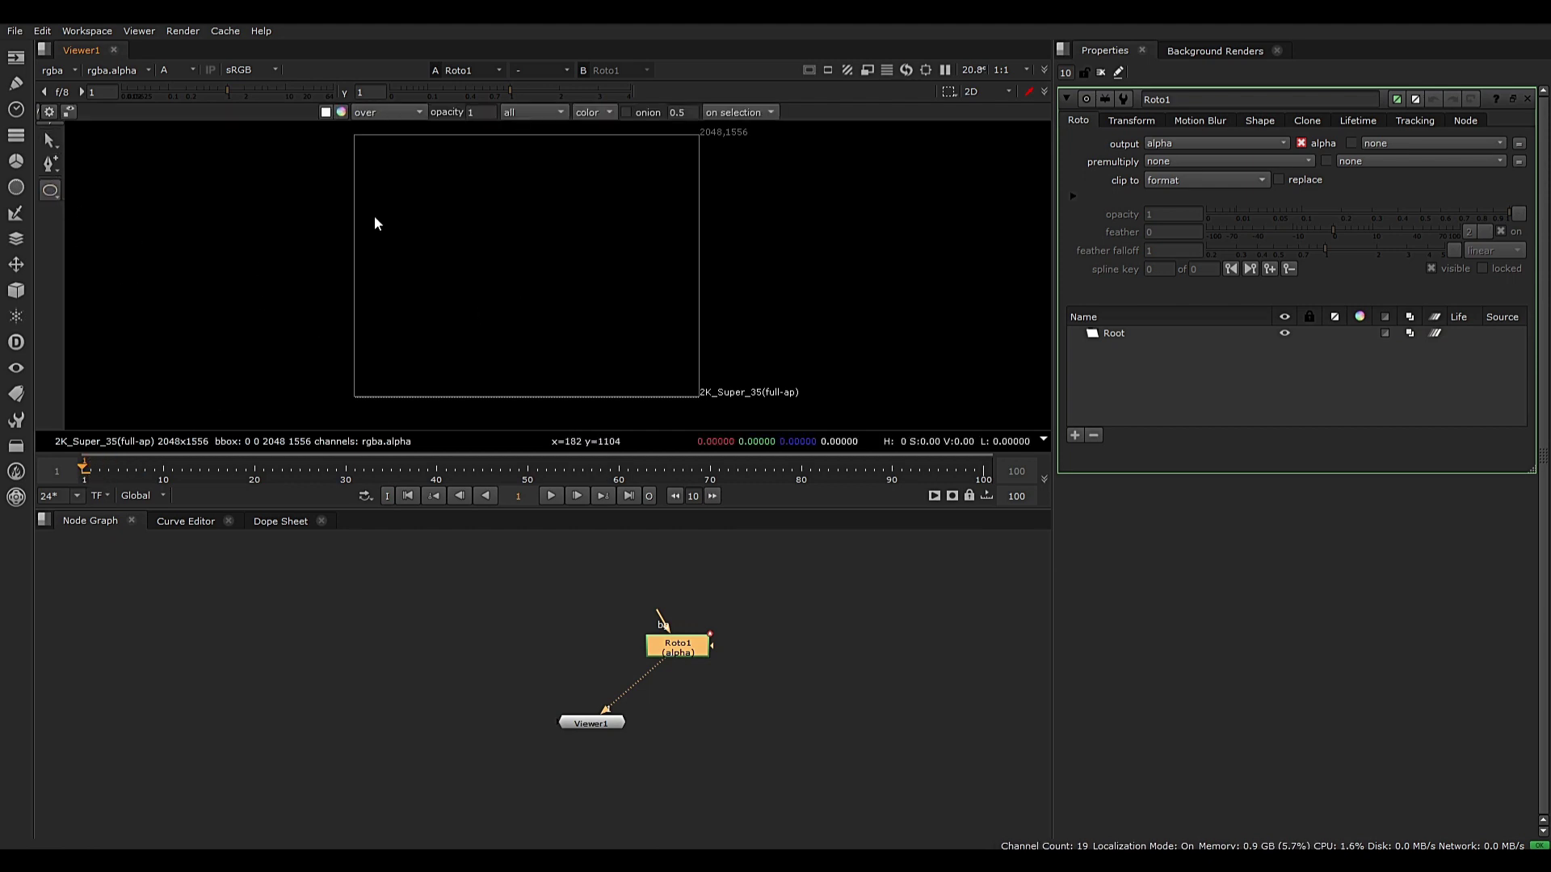
left_click_drag(361, 215, 472, 332)
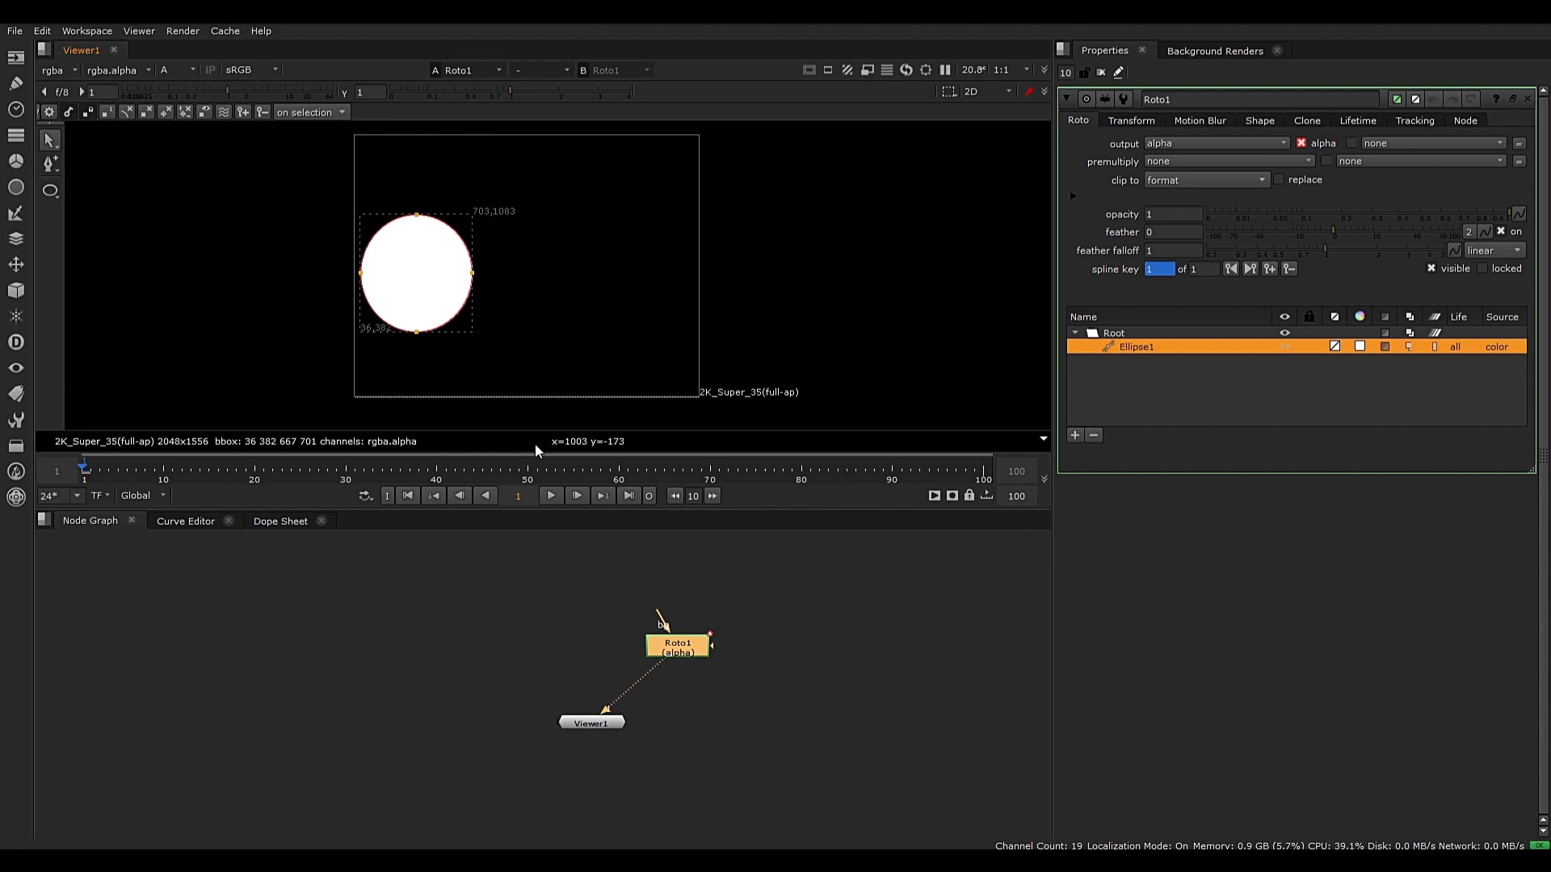
Step: At frame 10, move the whole ellipse about 1320 pixels to the right side of the frame
left_click(161, 469)
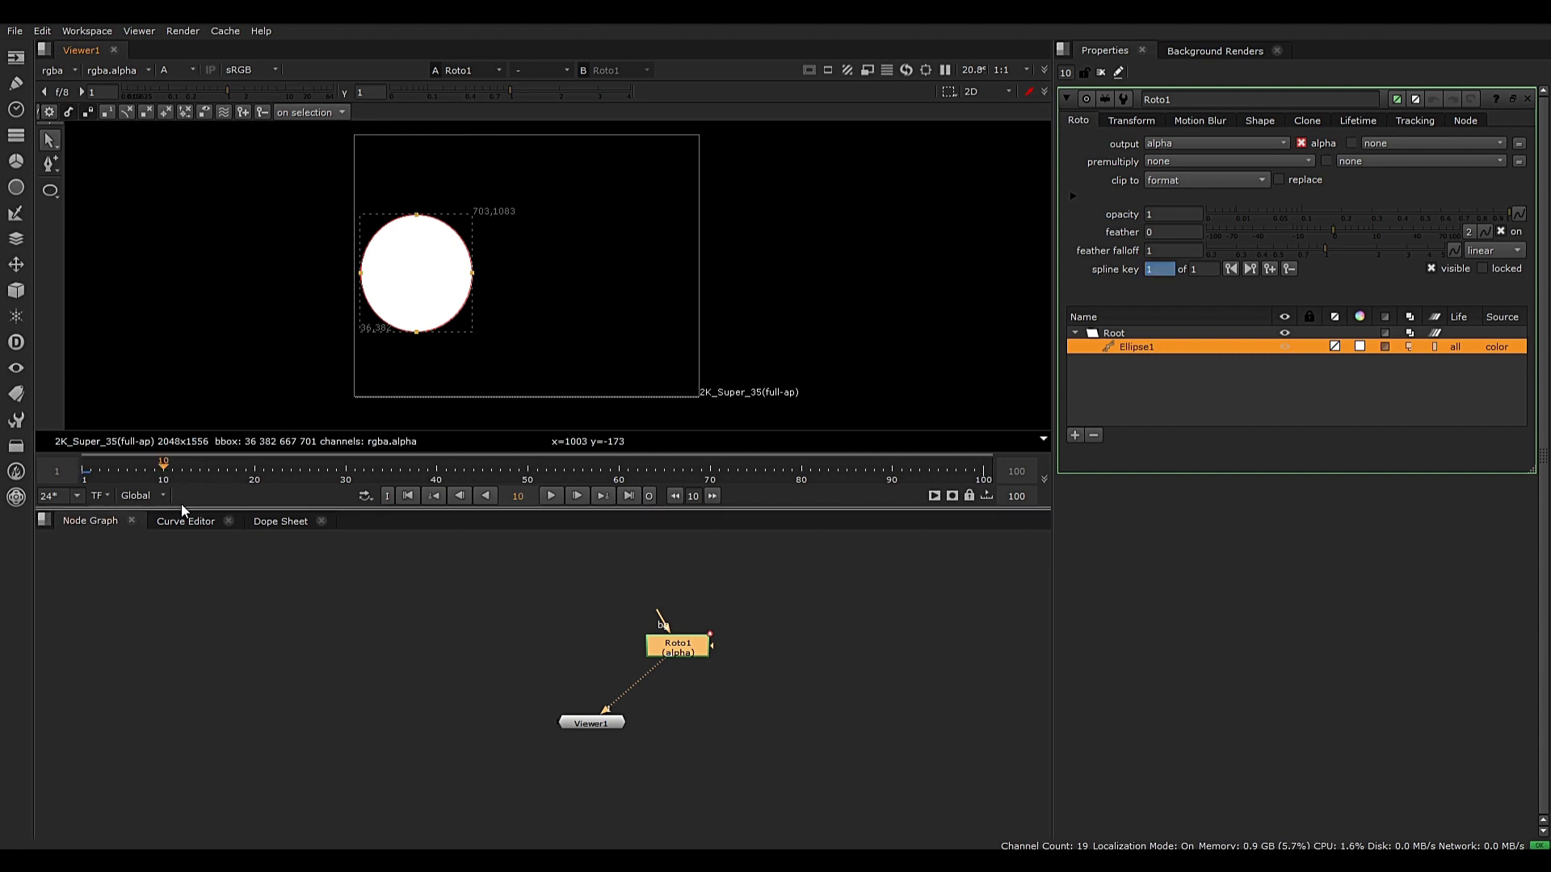
left_click_drag(559, 132, 307, 404)
left_click_drag(430, 303, 652, 308)
mouse_move(149, 470)
left_mouse_down()
mouse_move(86, 476)
mouse_move(165, 473)
left_mouse_up()
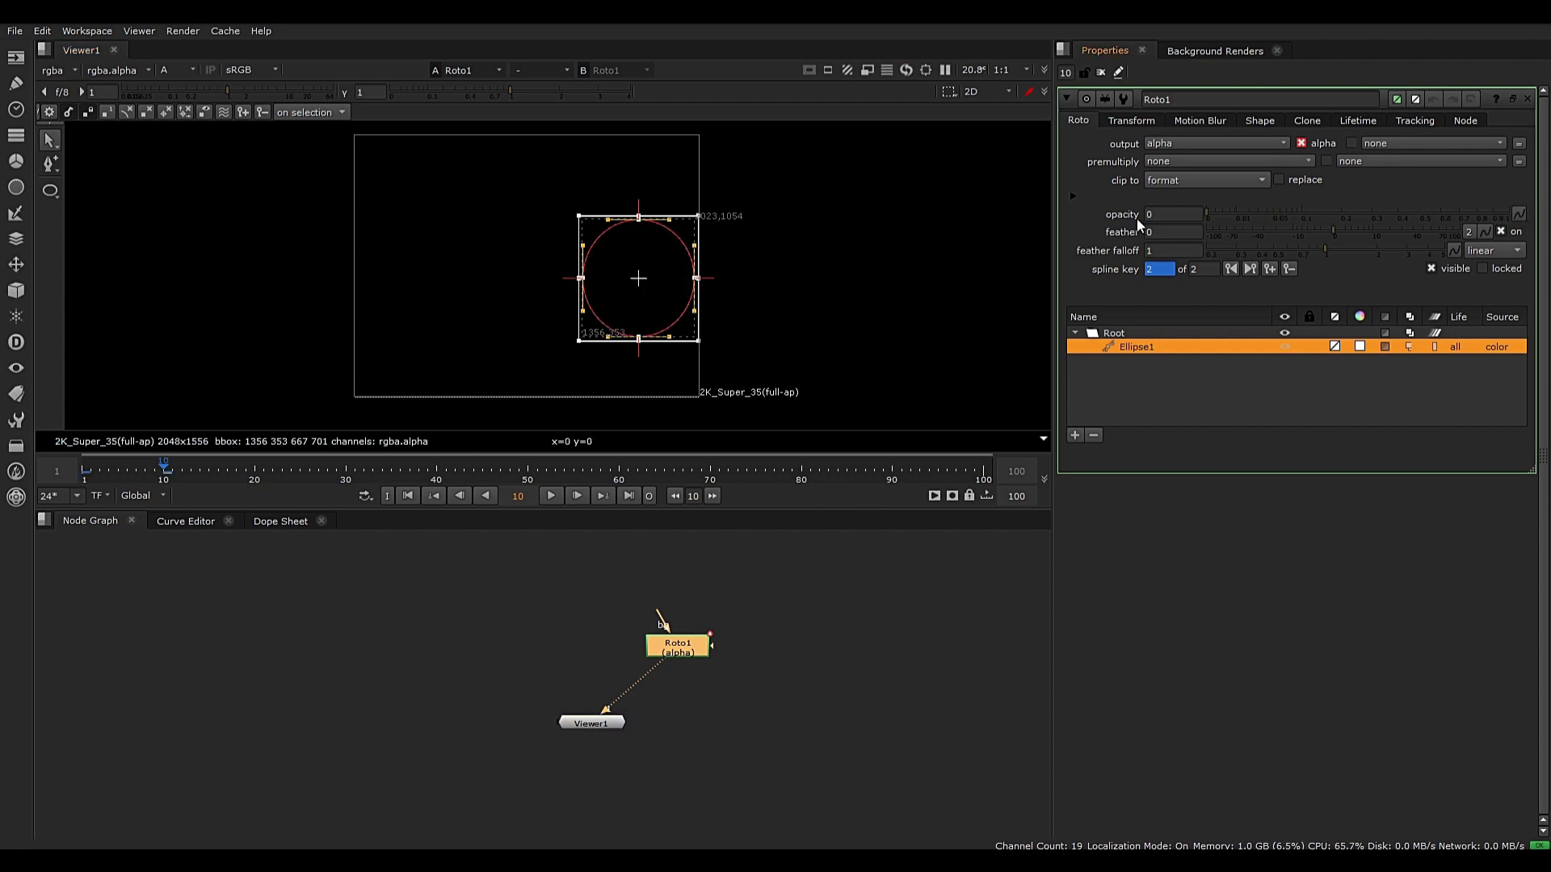
Step: Key the ellipse's opacity at 1 on frame 10 and at 0 on frame 1
left_click(1519, 213)
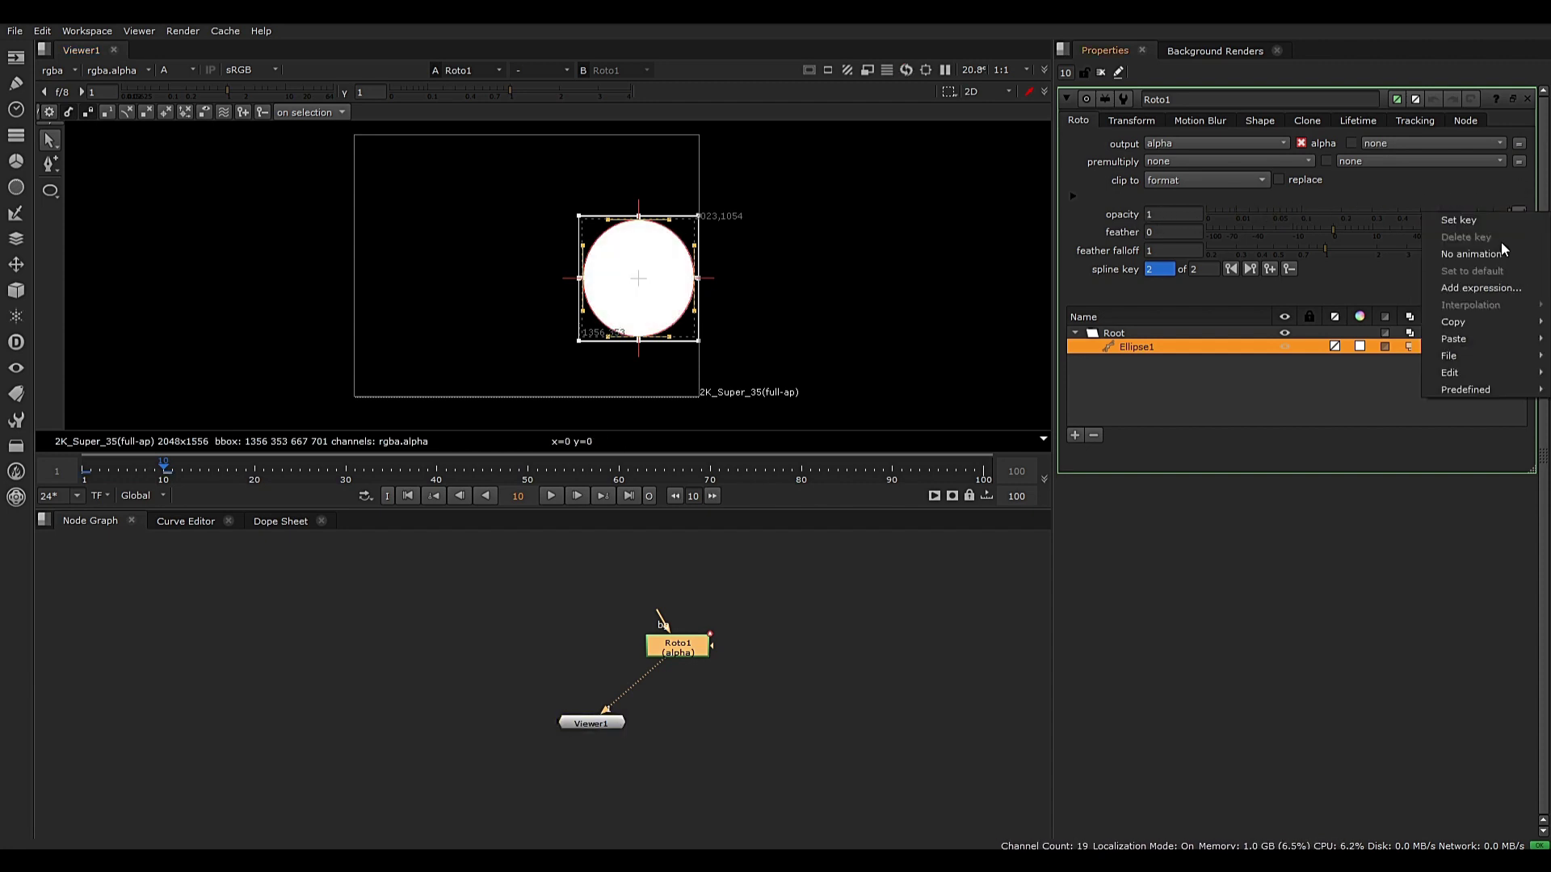
left_click(1480, 222)
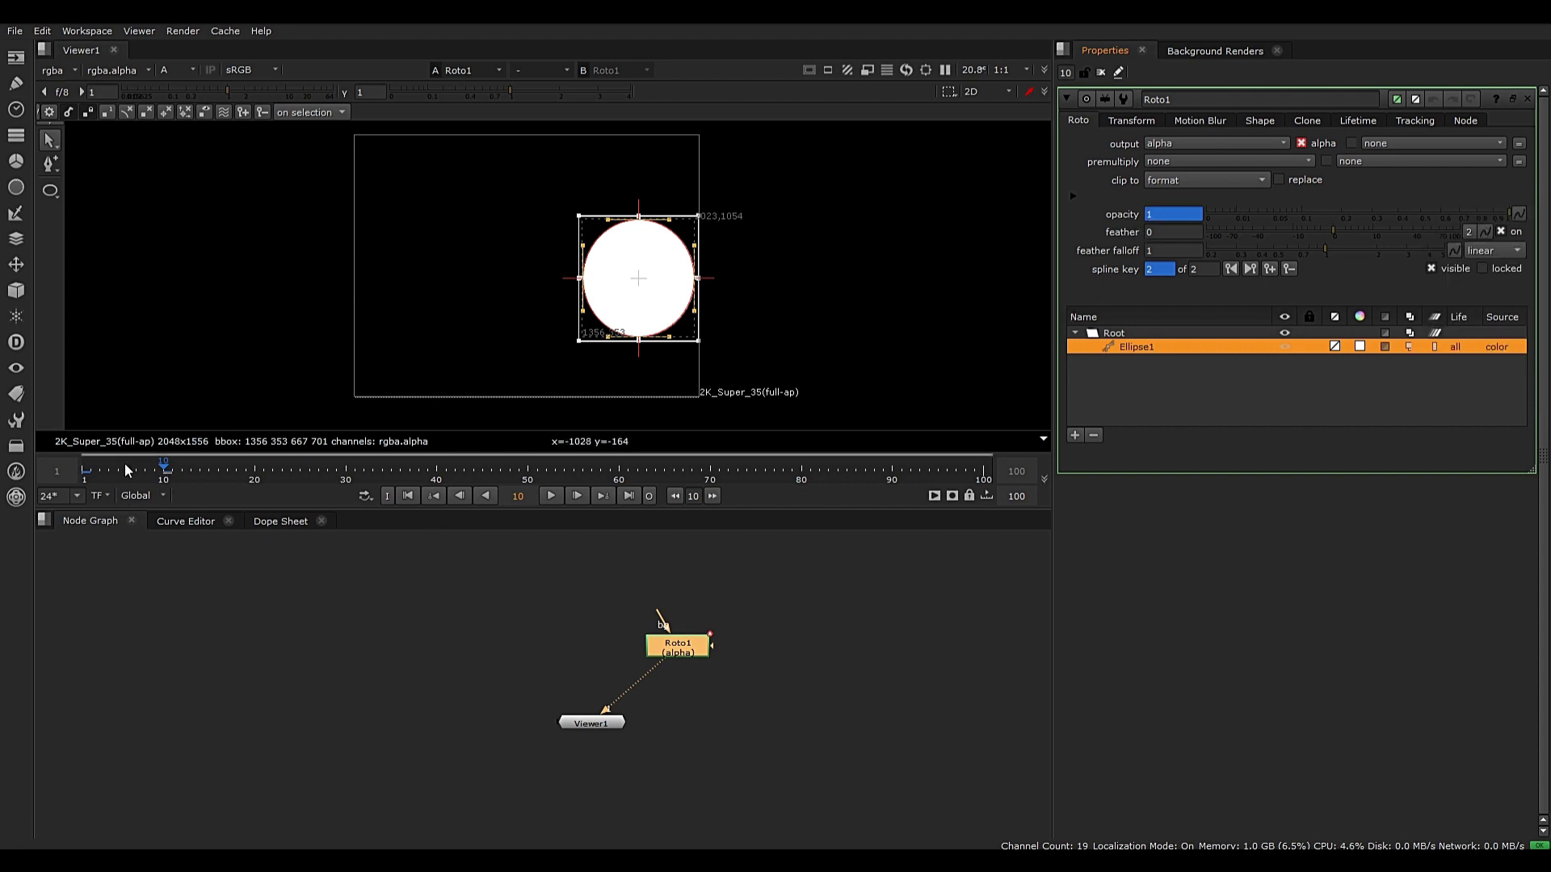
left_click(86, 472)
left_click(1167, 213)
type("0")
key("Return")
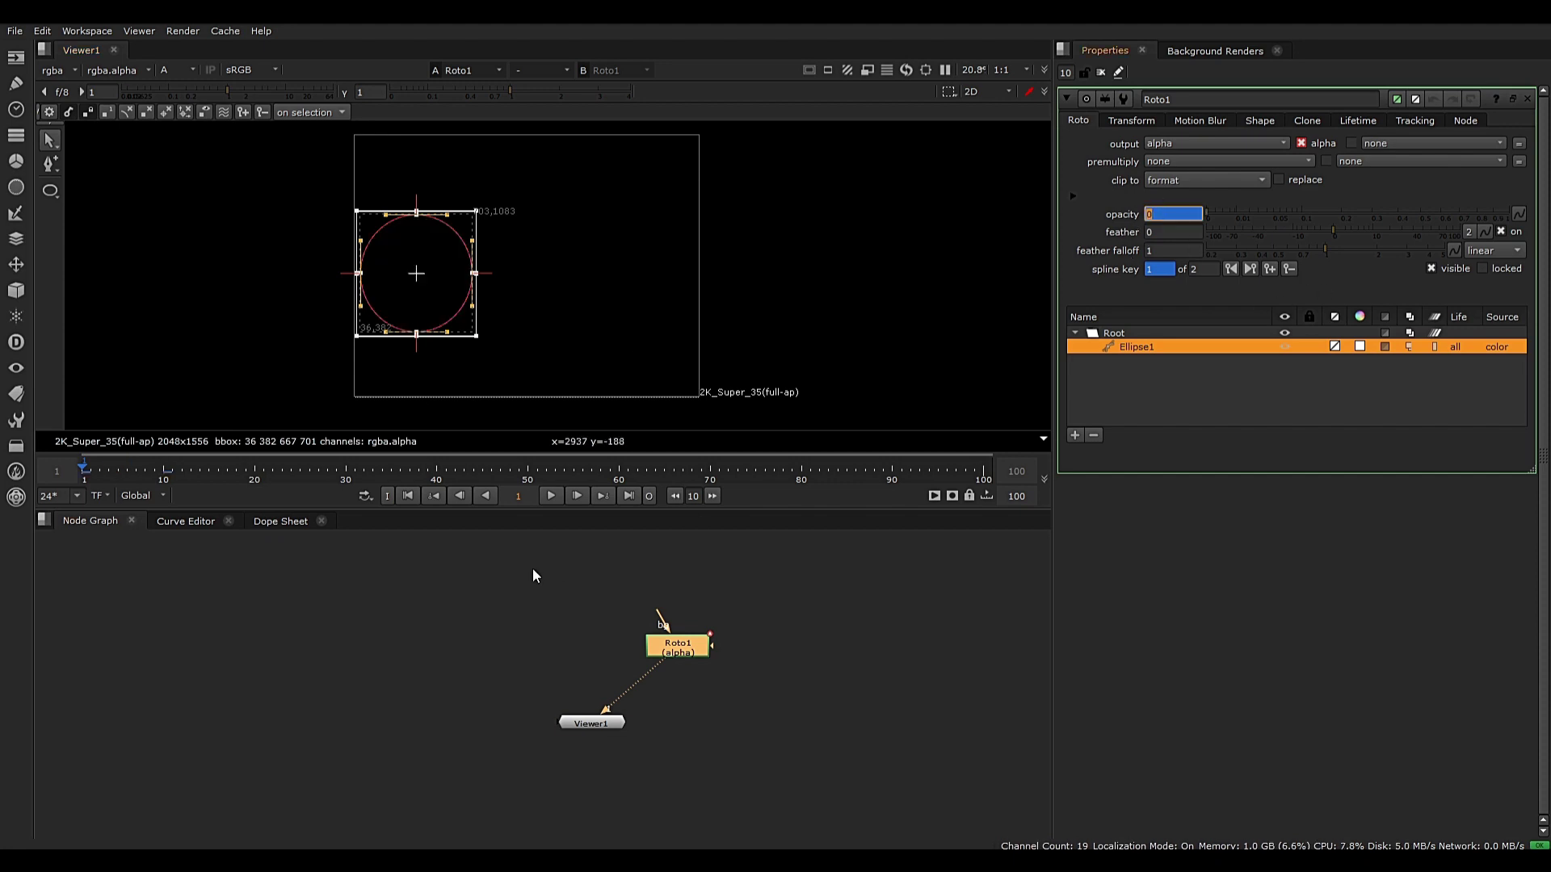
Step: Preview the ellipse's animation up to frame 10, and set its opacity to 0 at frame 11
scroll(436, 230, "up", 2)
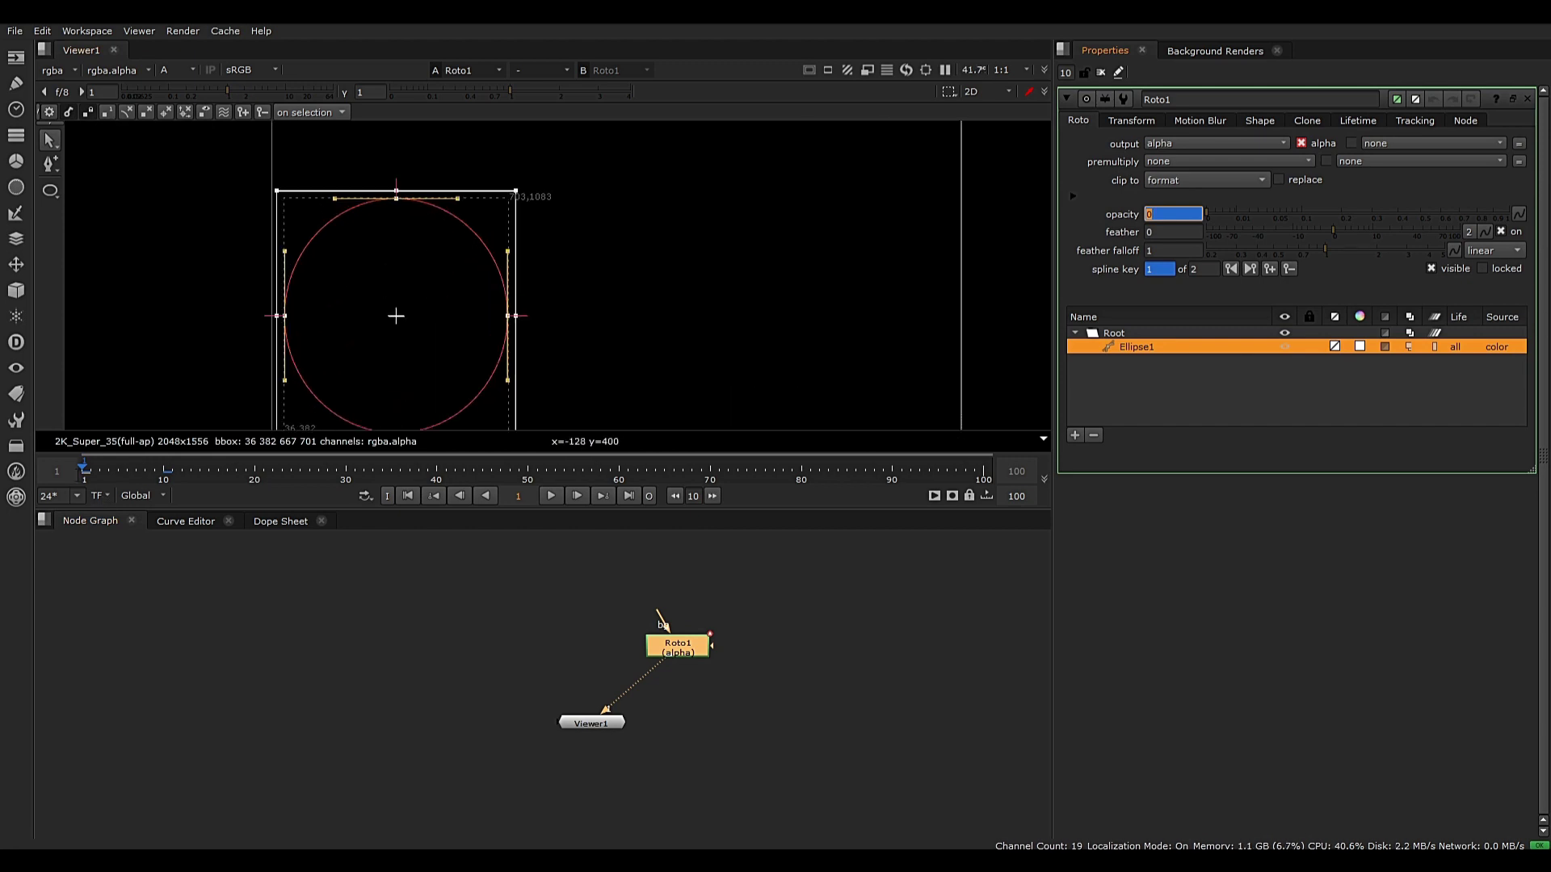
left_click_drag(103, 474, 167, 463)
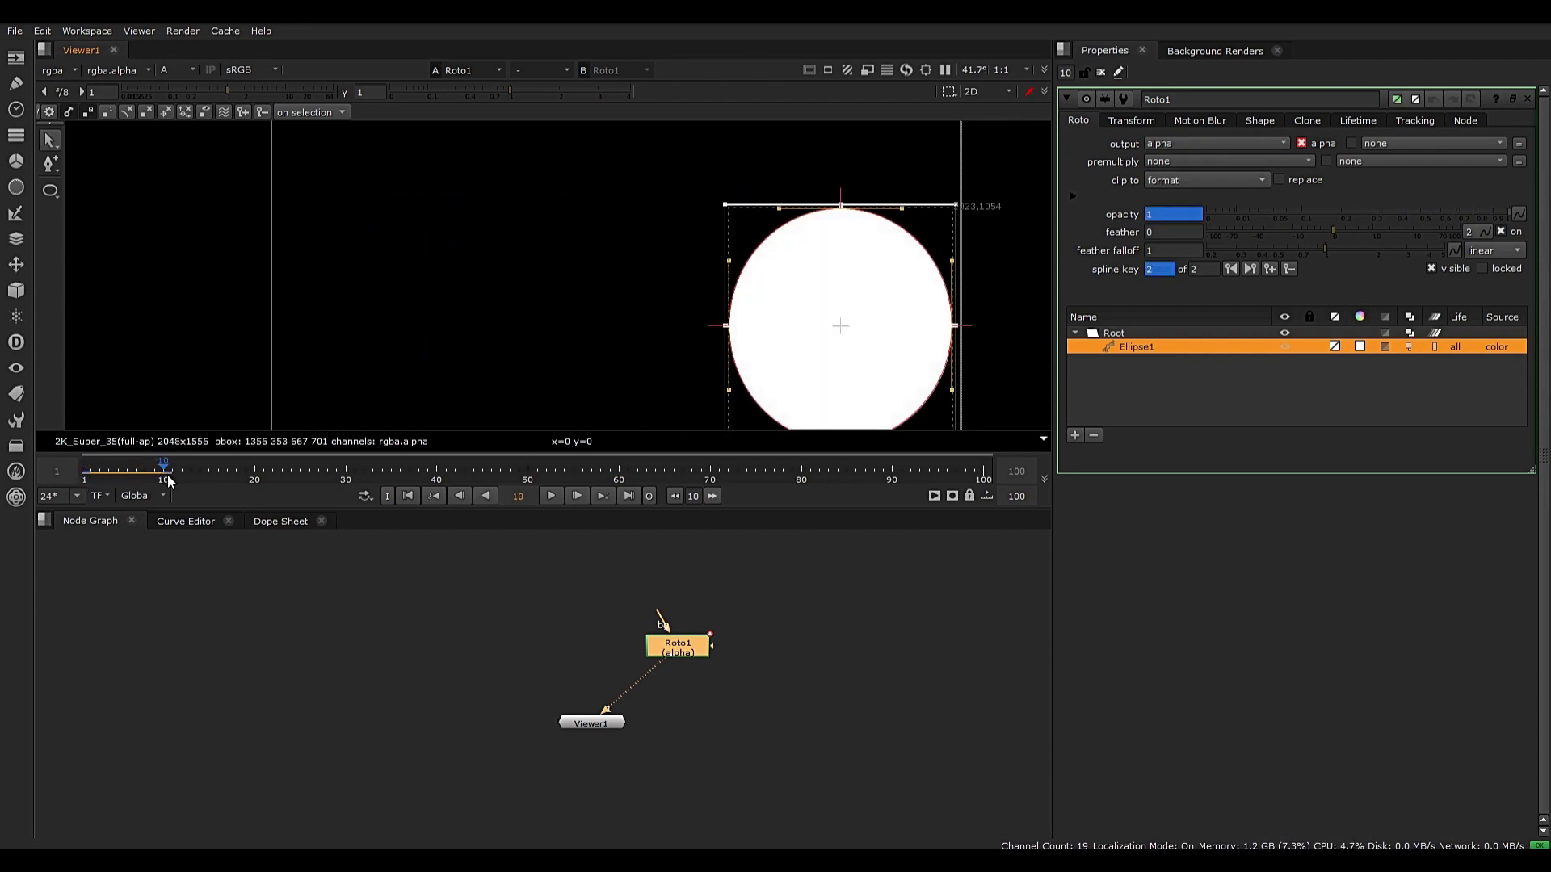
left_click(172, 475)
left_click(165, 474)
left_click(173, 476)
type("0")
key("Return")
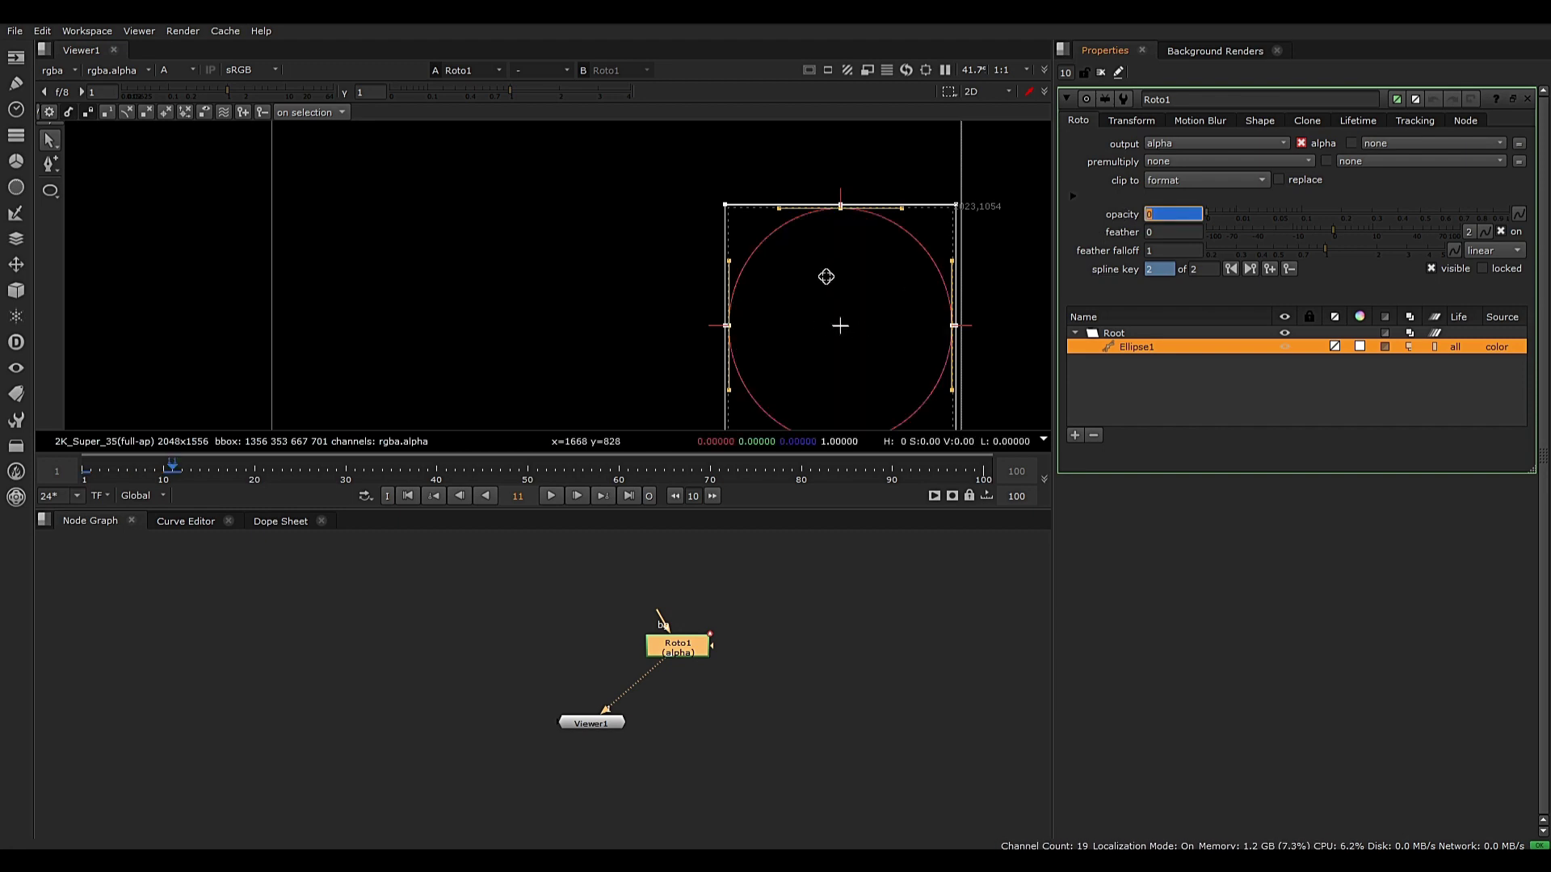
Step: Step back and forth through the keyed frames to examine the ellipse's movement and opacity changes
left_click(559, 310)
key("Left")
key("Right")
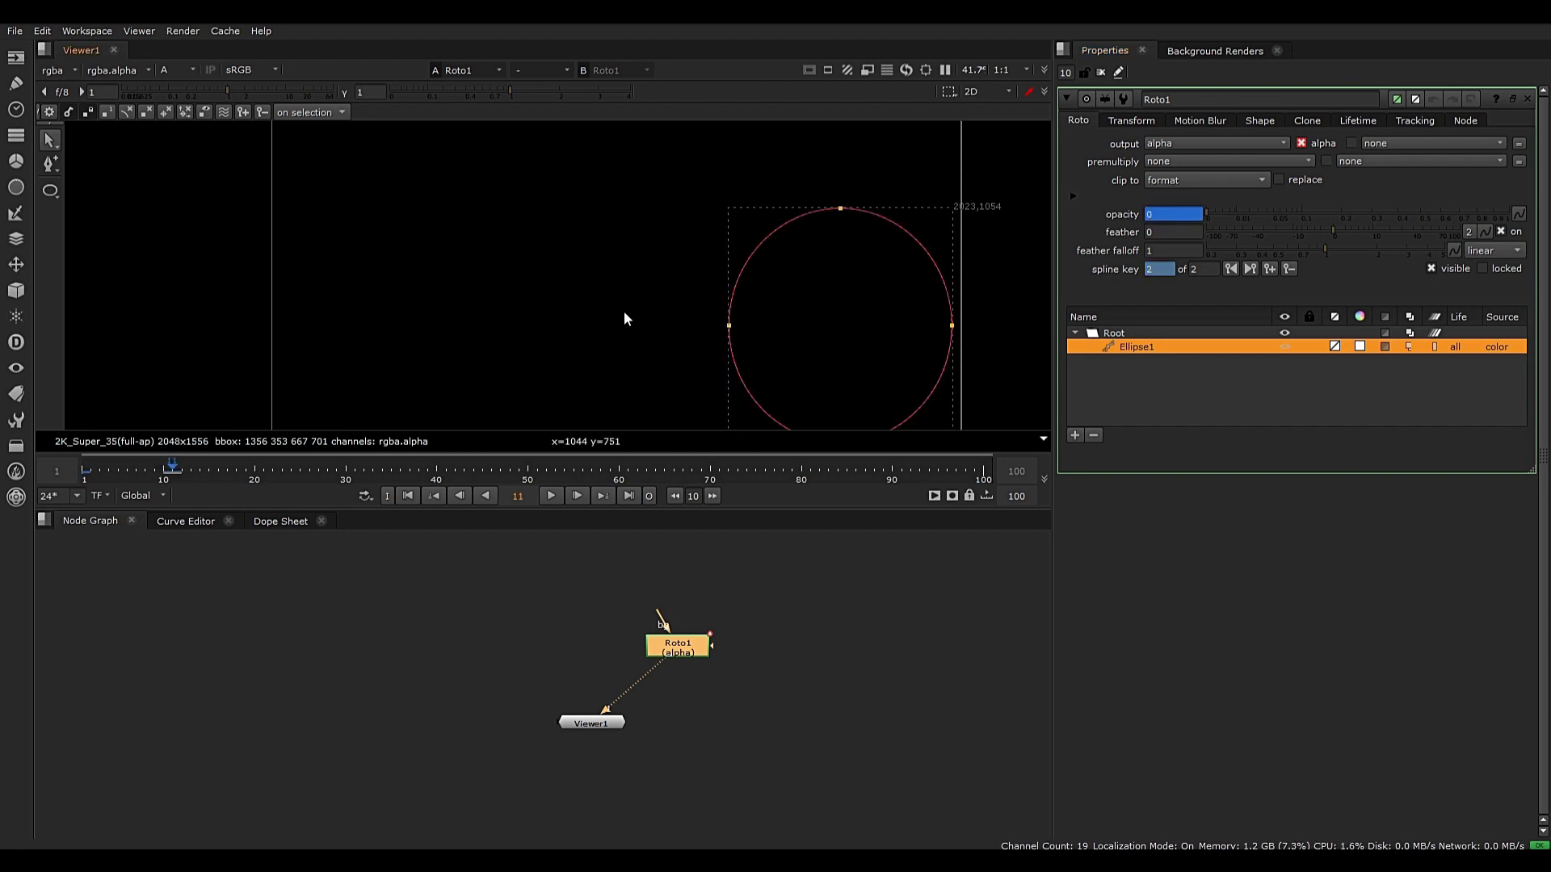
key("Left")
key("Right")
key("Left")
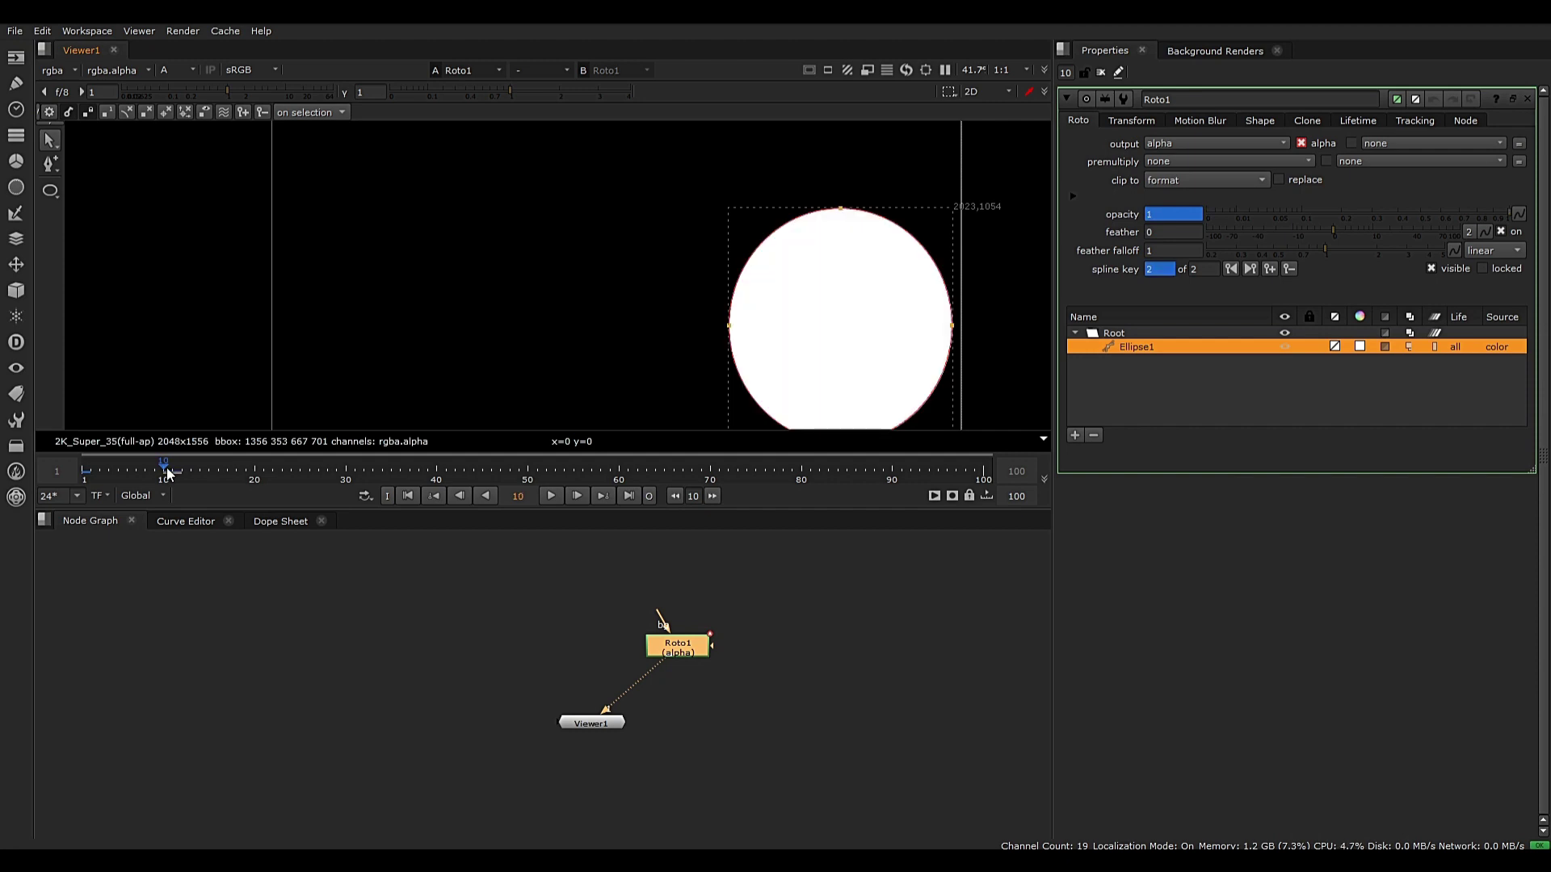
key("Right")
key("Left")
key("Left")
key("Left")
key("Left")
key("Left")
key("Left")
key("Left")
key("Left")
key("Left")
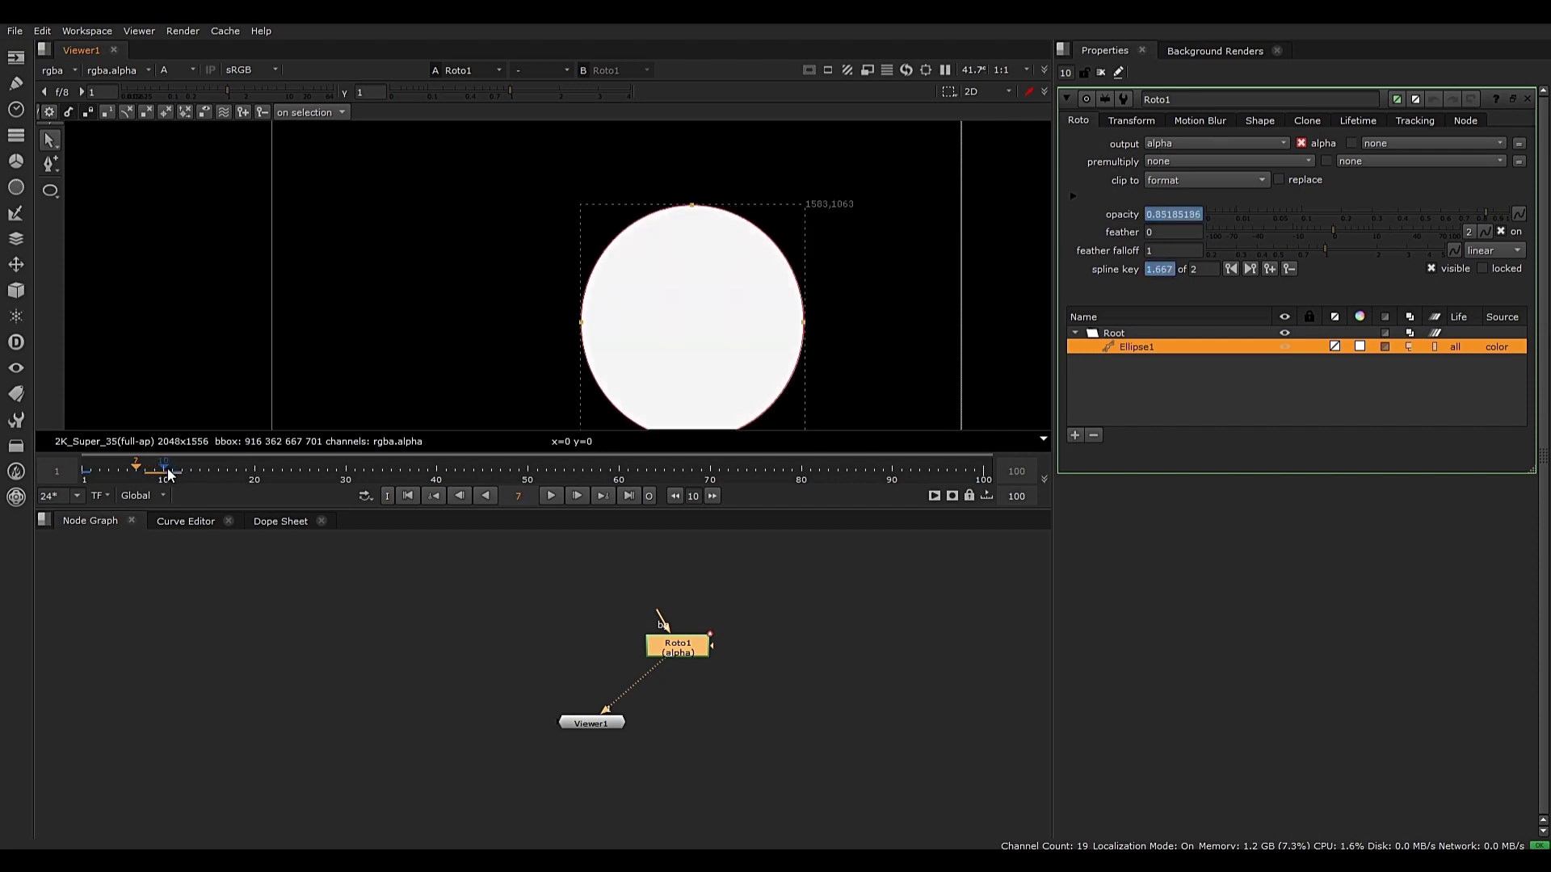
key("Right")
key("Right")
key("Right")
key("Right")
key("Right")
key("Right")
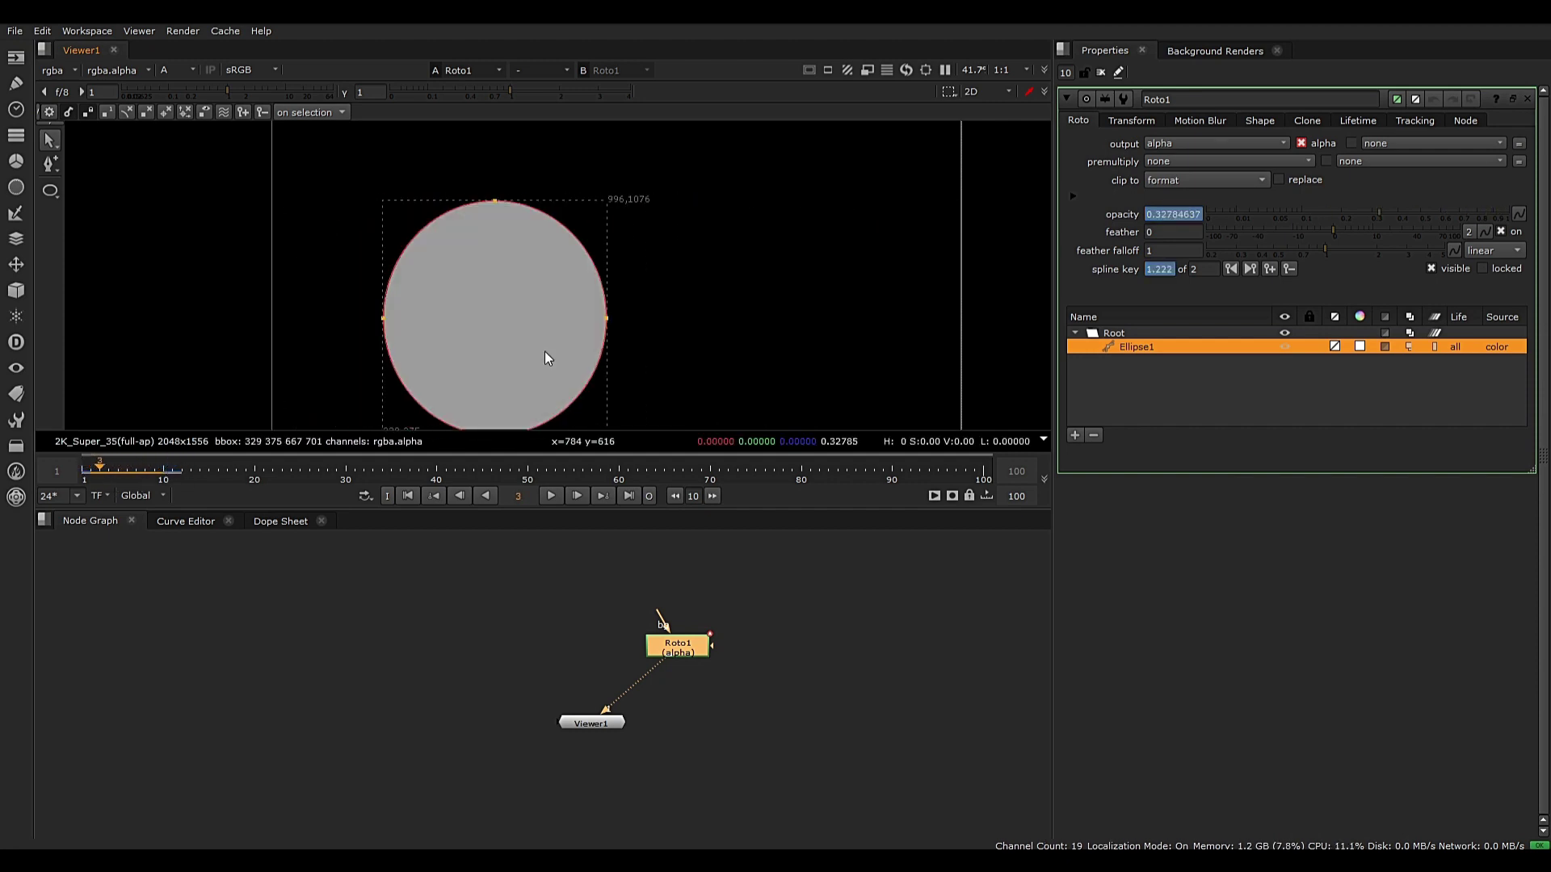
key("Right")
key("Right")
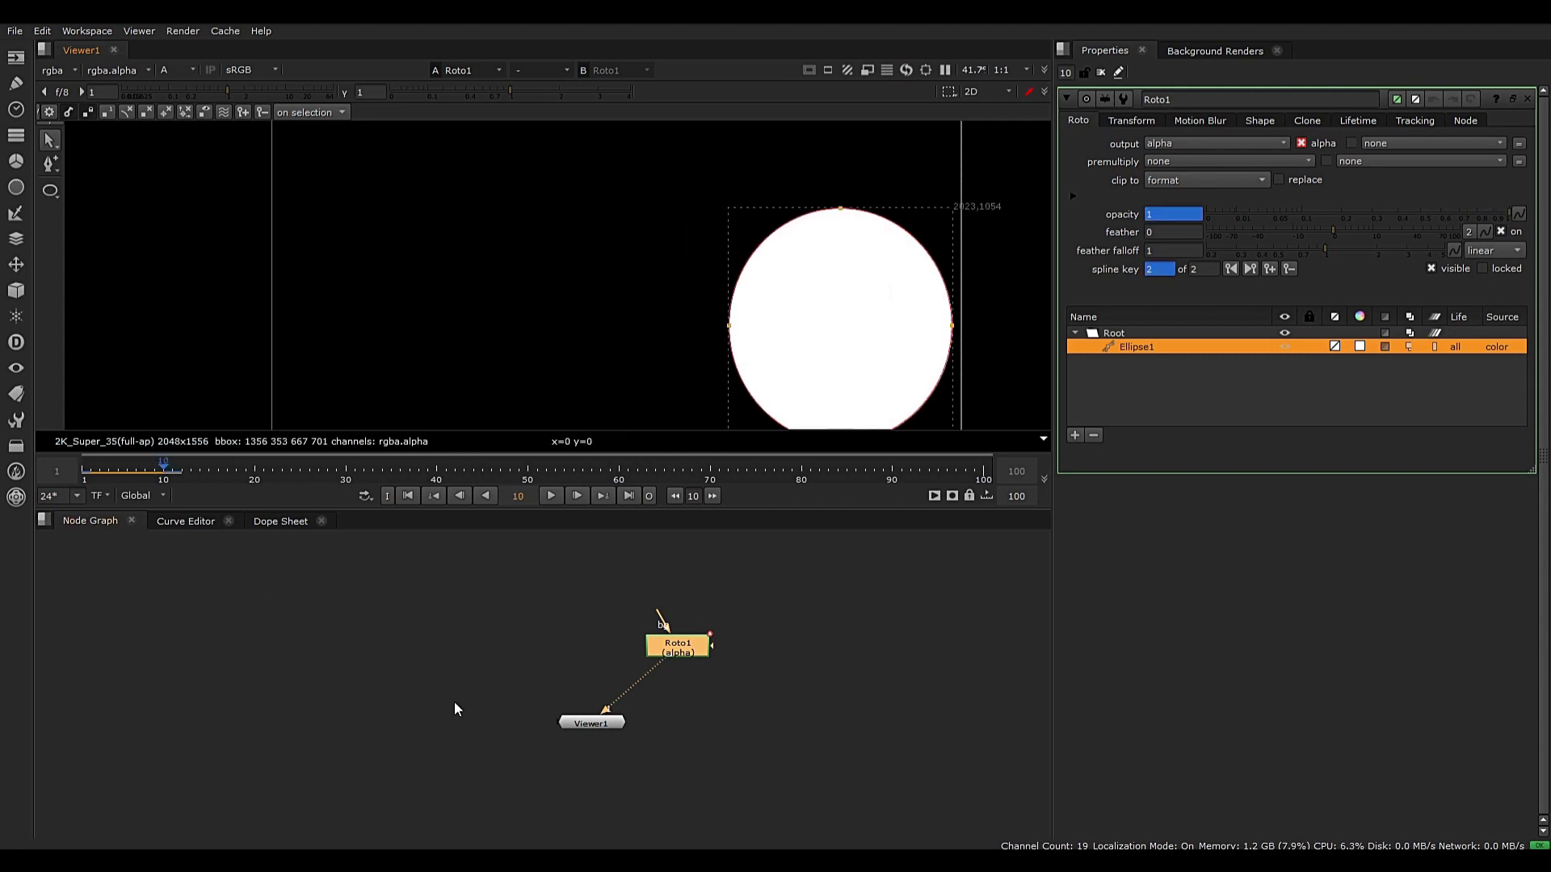
left_click_drag(679, 656, 734, 716)
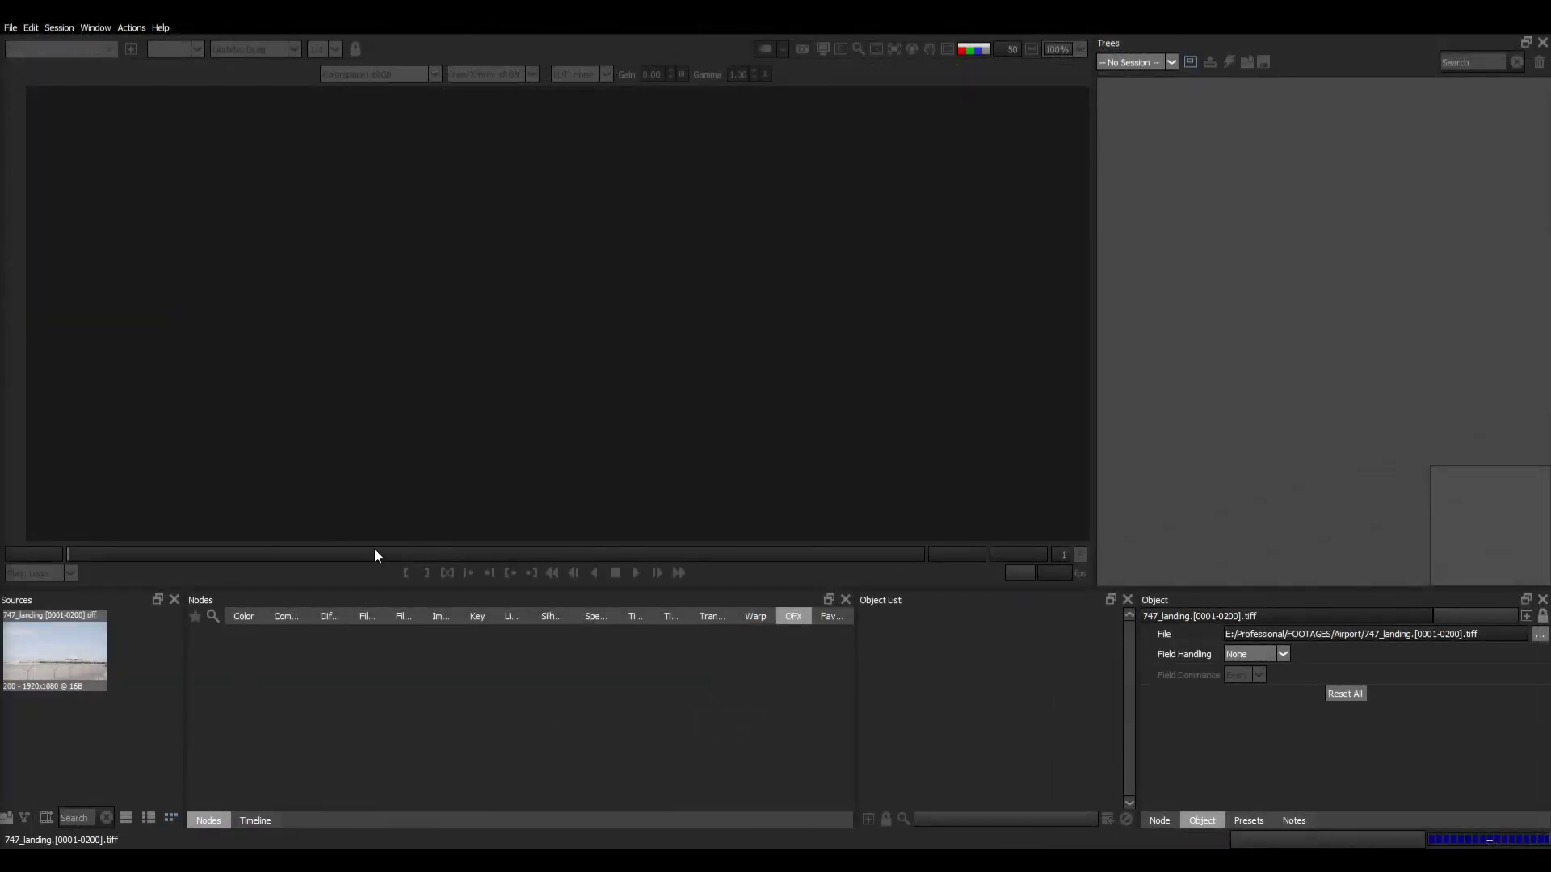
Step: In Silhouette, create a session named Roto from the 747_landing footage using the Roto template
left_click_drag(68, 661, 1308, 249)
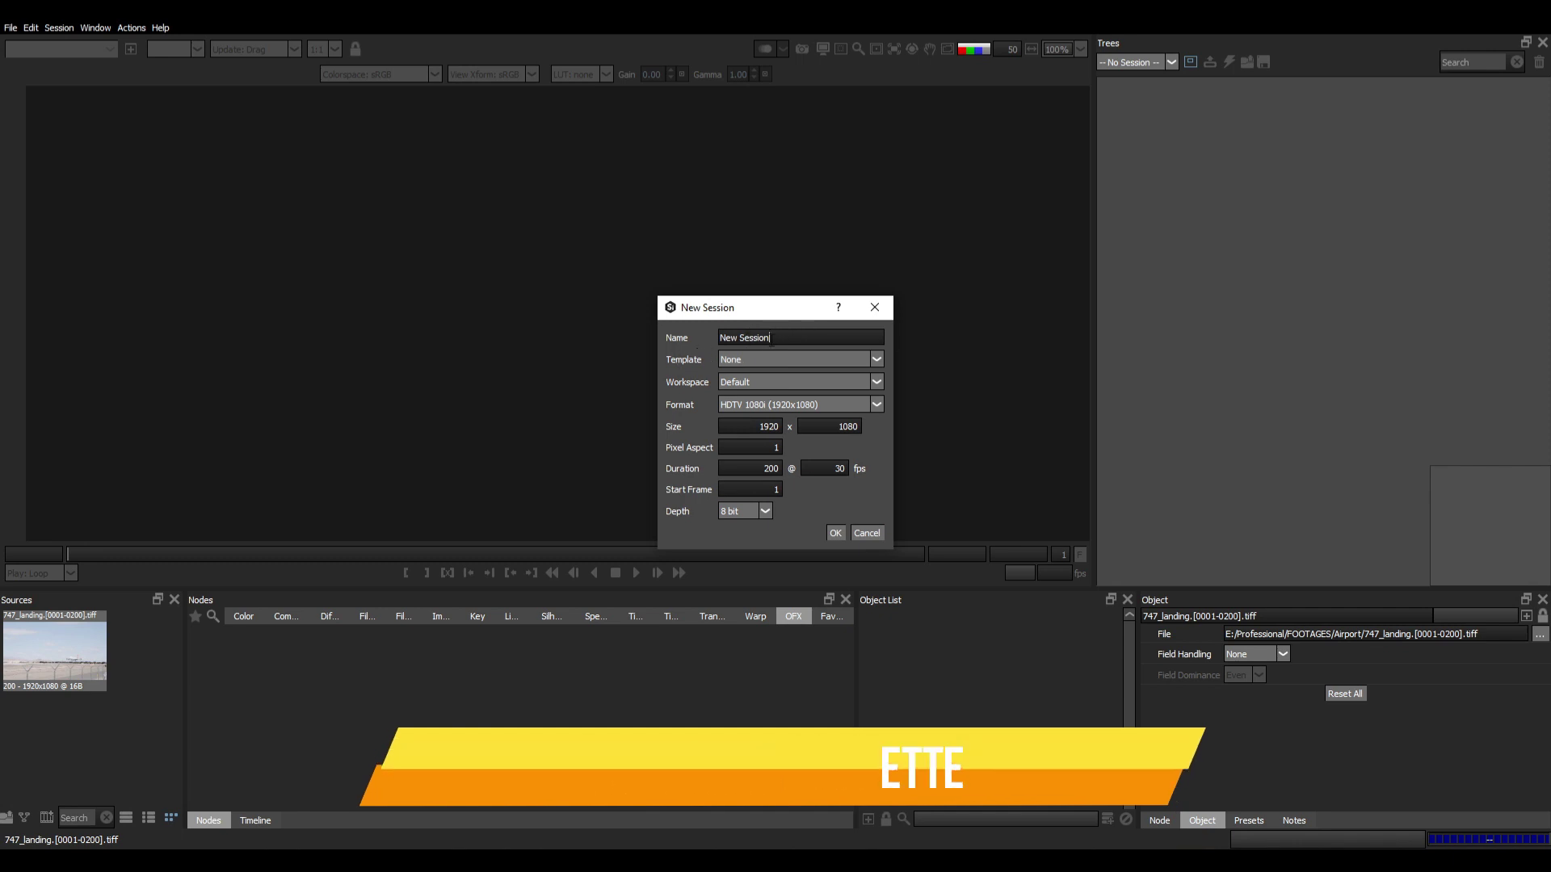
triple_click(776, 337)
type("Roto")
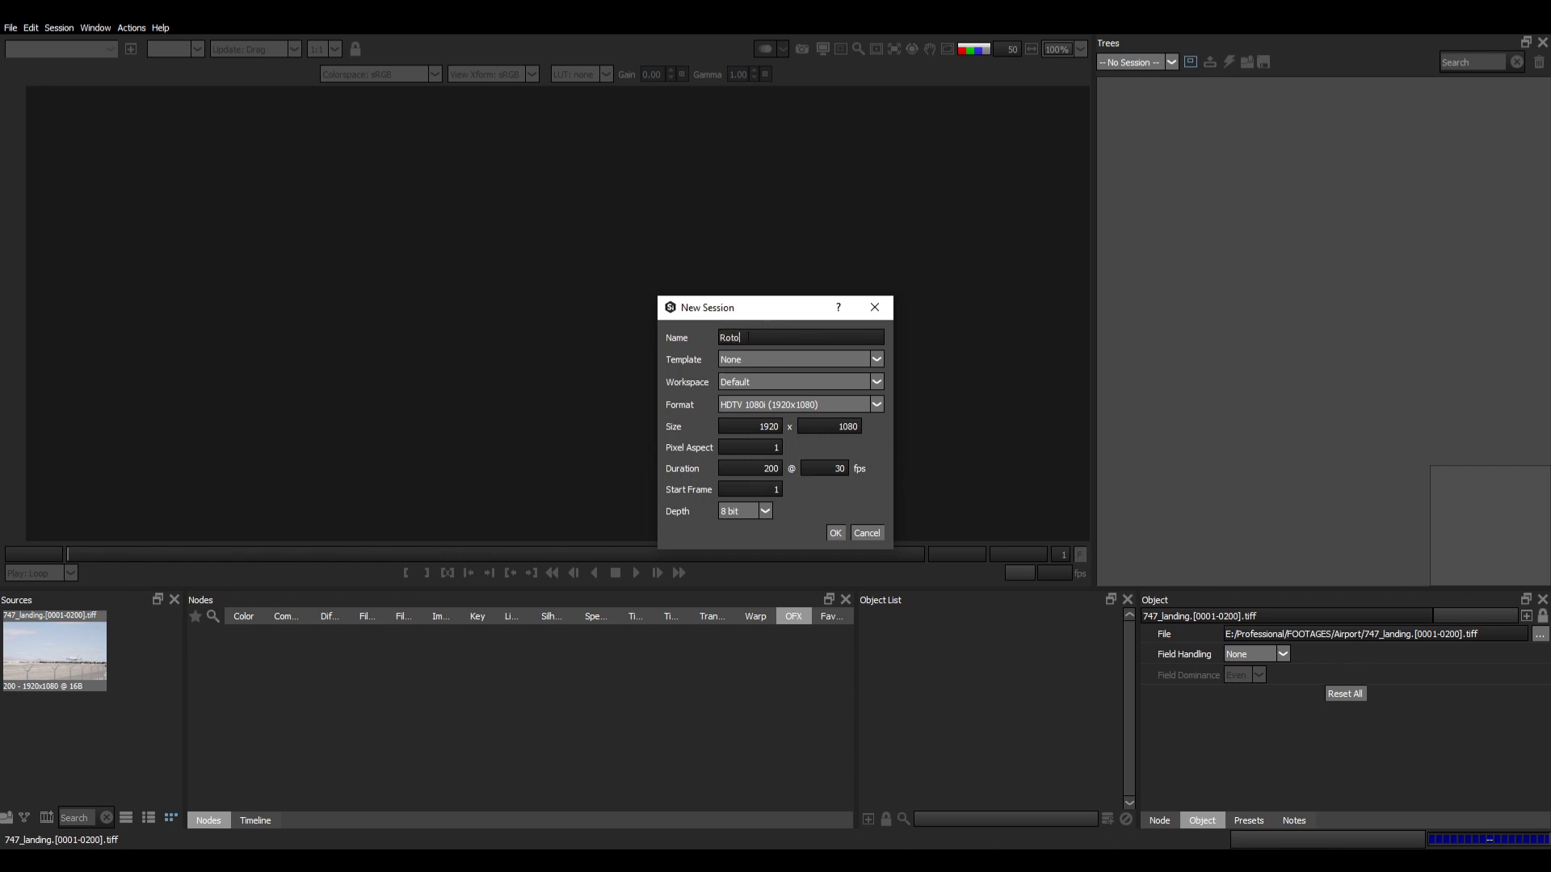
left_click(769, 356)
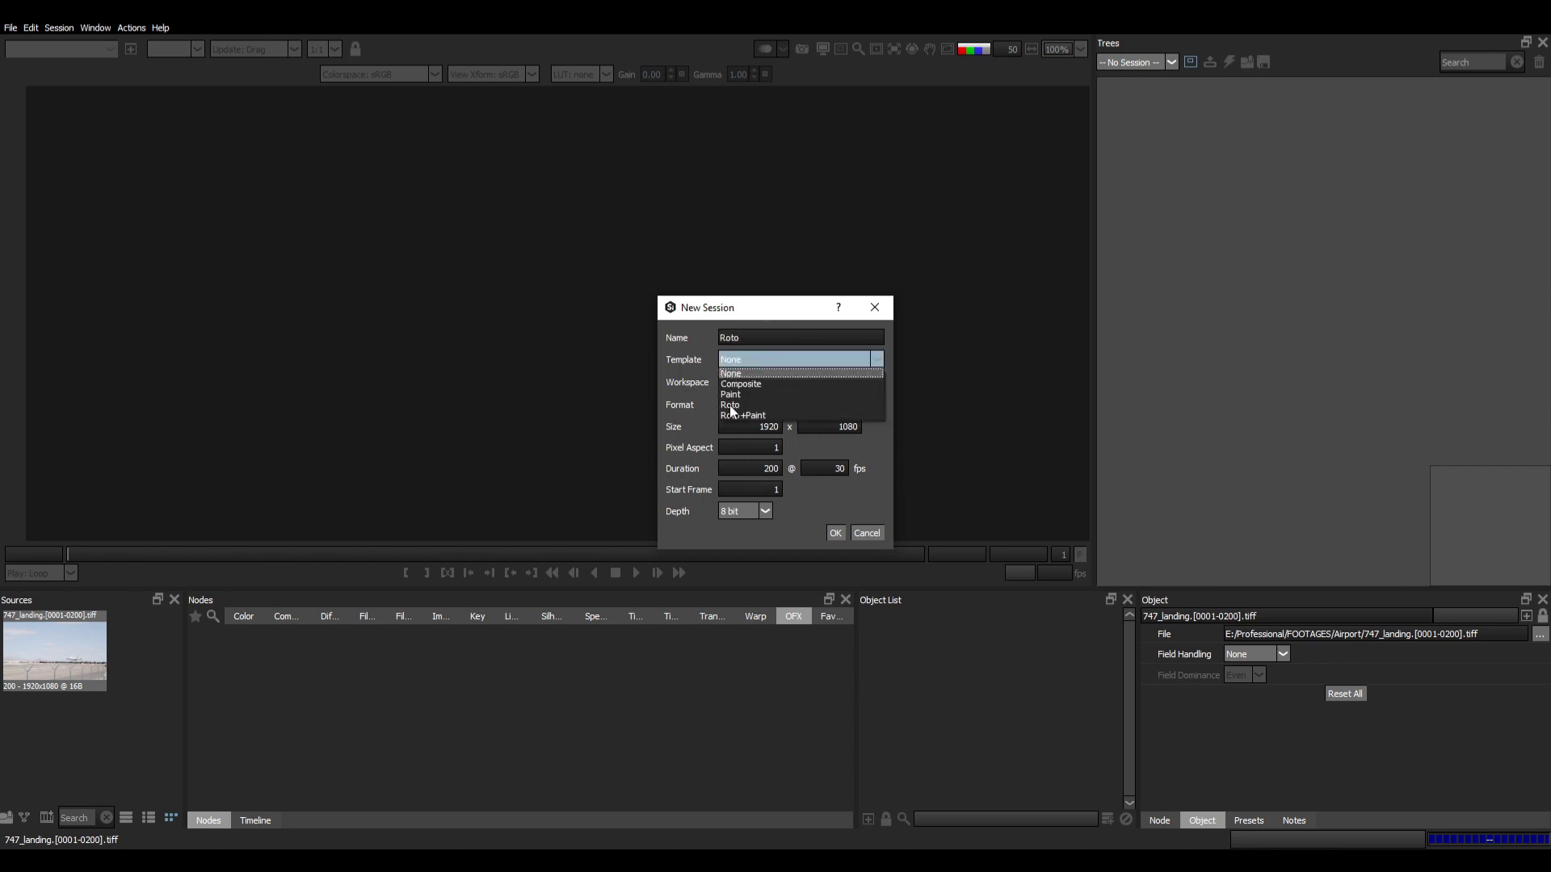
left_click(731, 404)
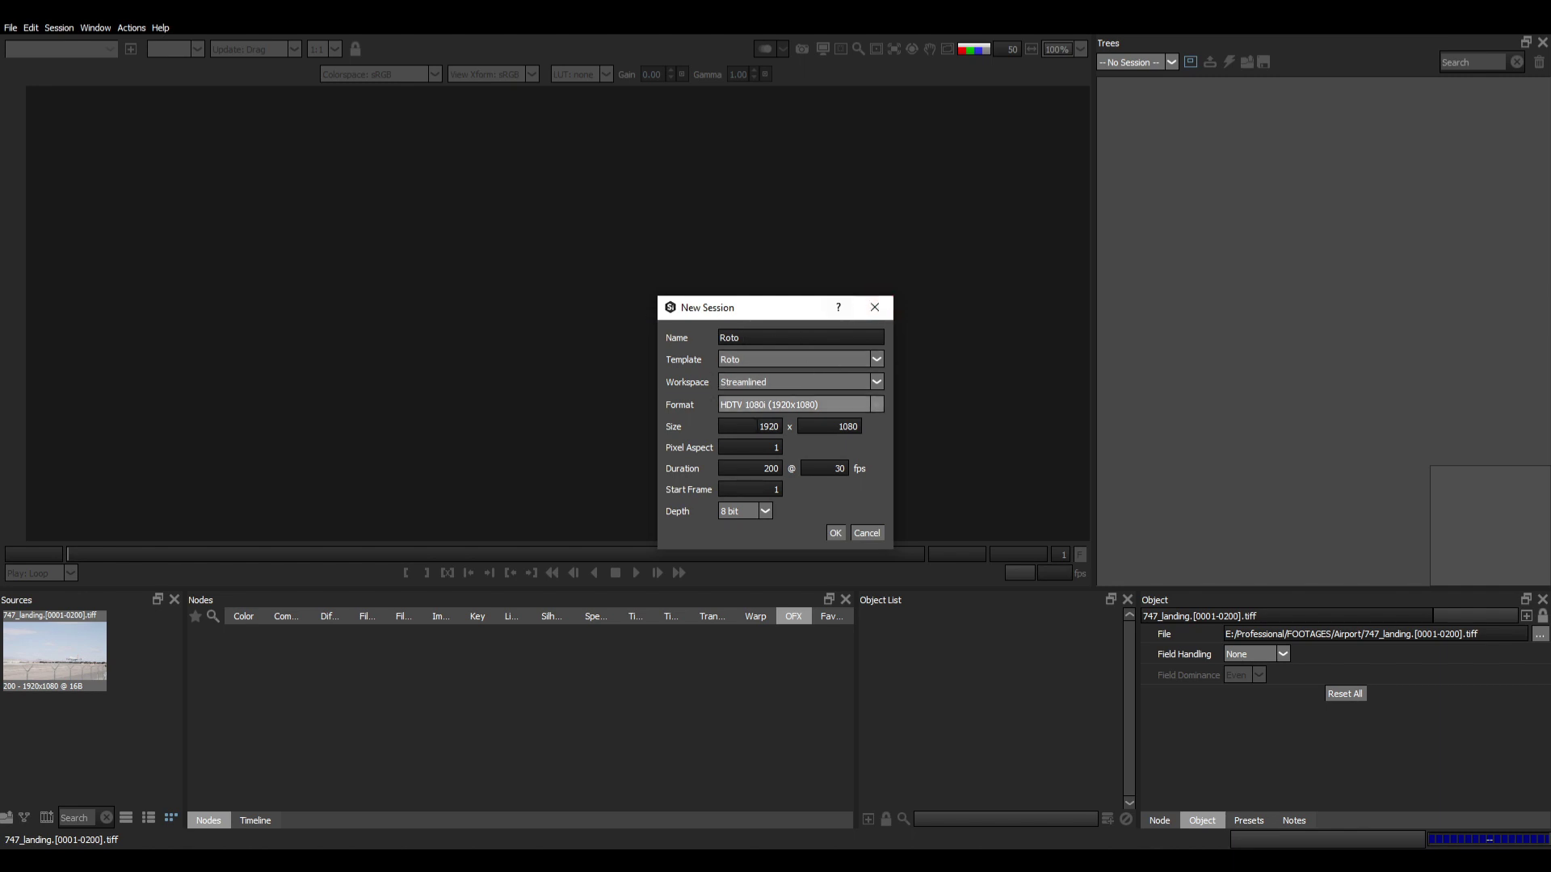
left_click(836, 535)
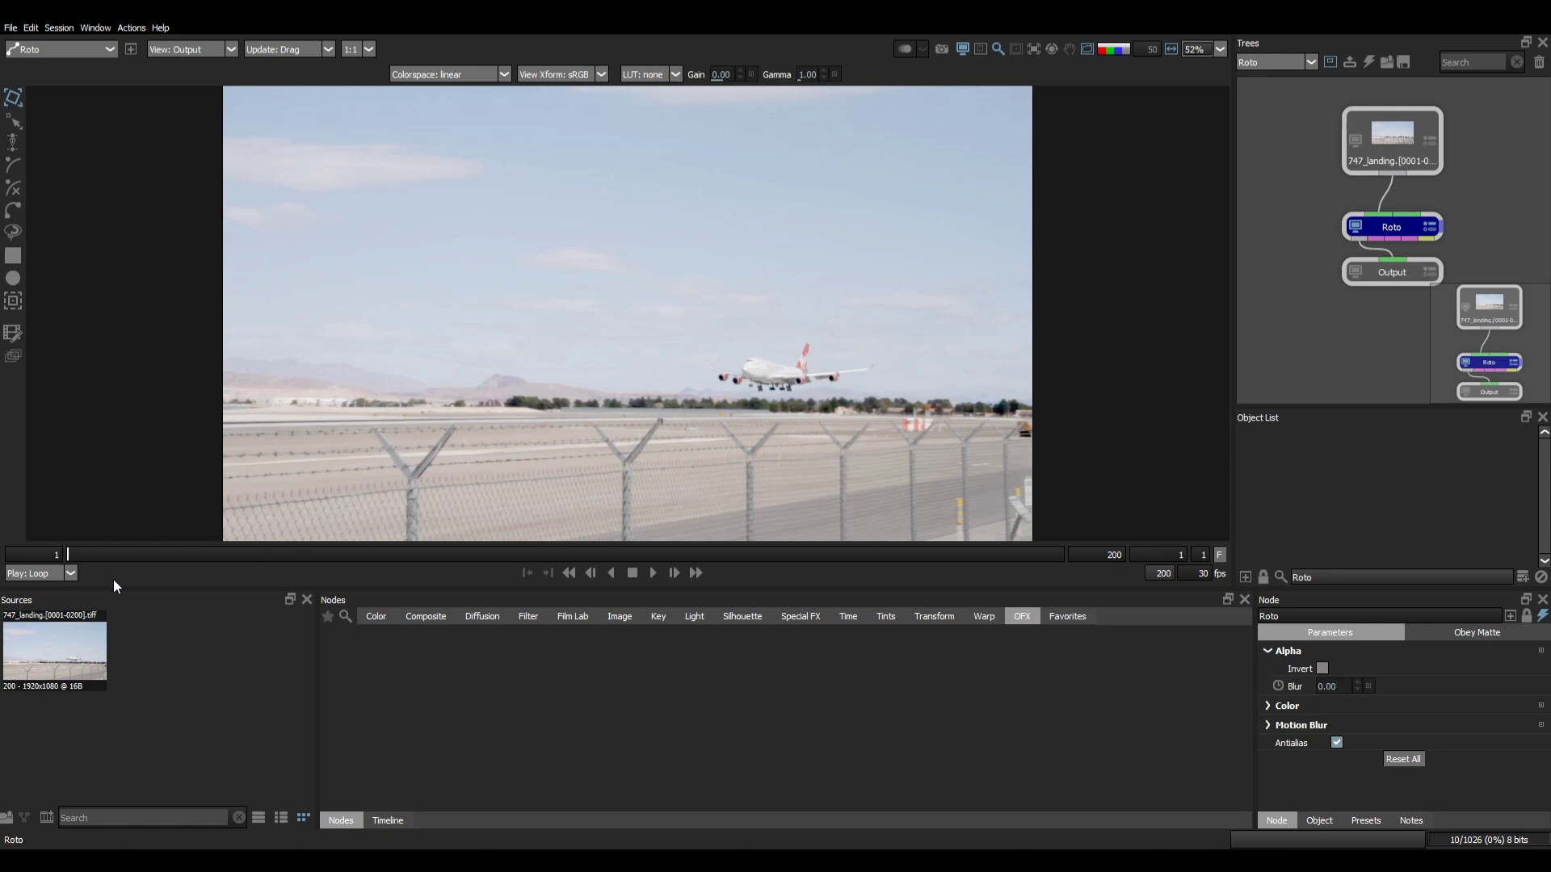
Step: Set the viewer to show the Foreground, scrub through the start of the landing clip, and return to frame 1
left_click_drag(73, 558, 202, 558)
left_click(205, 73)
left_click_drag(85, 550, 118, 556)
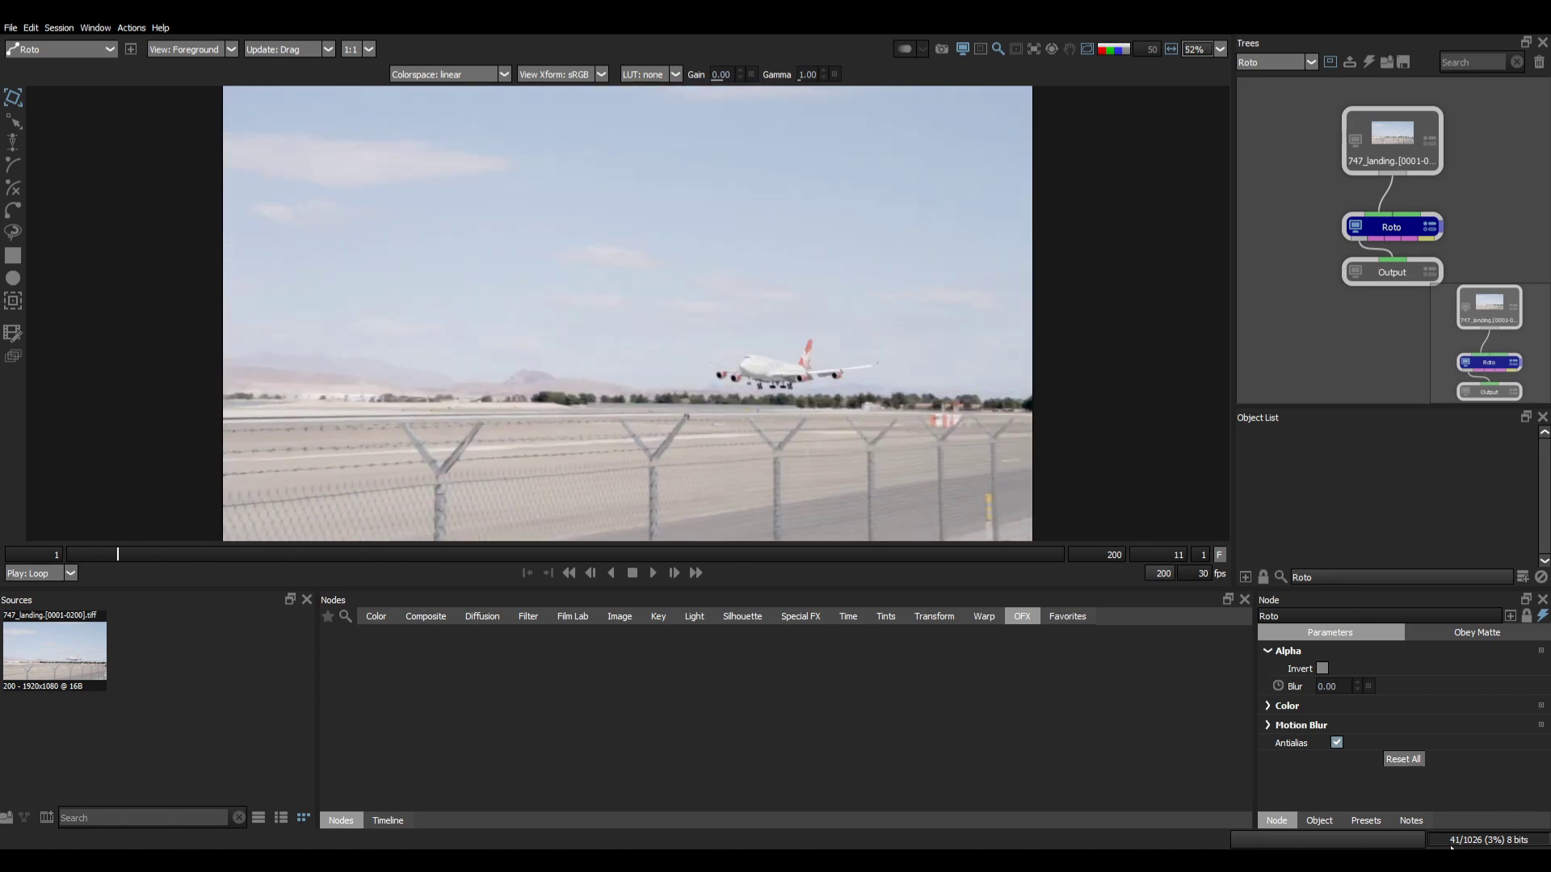
left_click_drag(103, 559, 48, 570)
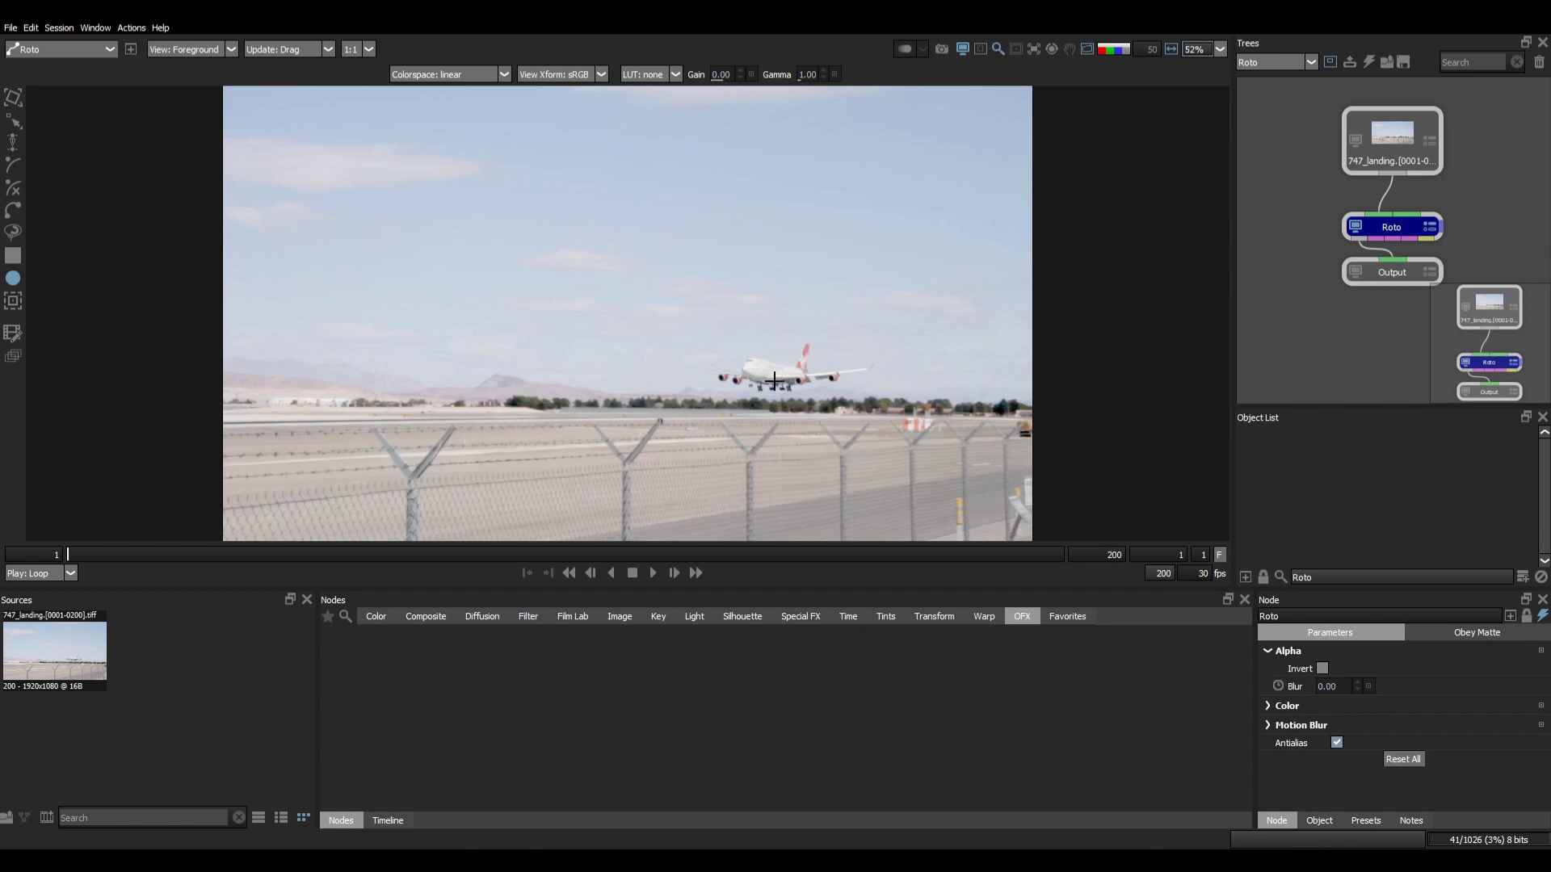
Step: Draw a closed Bezier roto shape around the airplane's fuselage at frame 1, leaving out the tail fin and outer wings
scroll(774, 380, "up", 5)
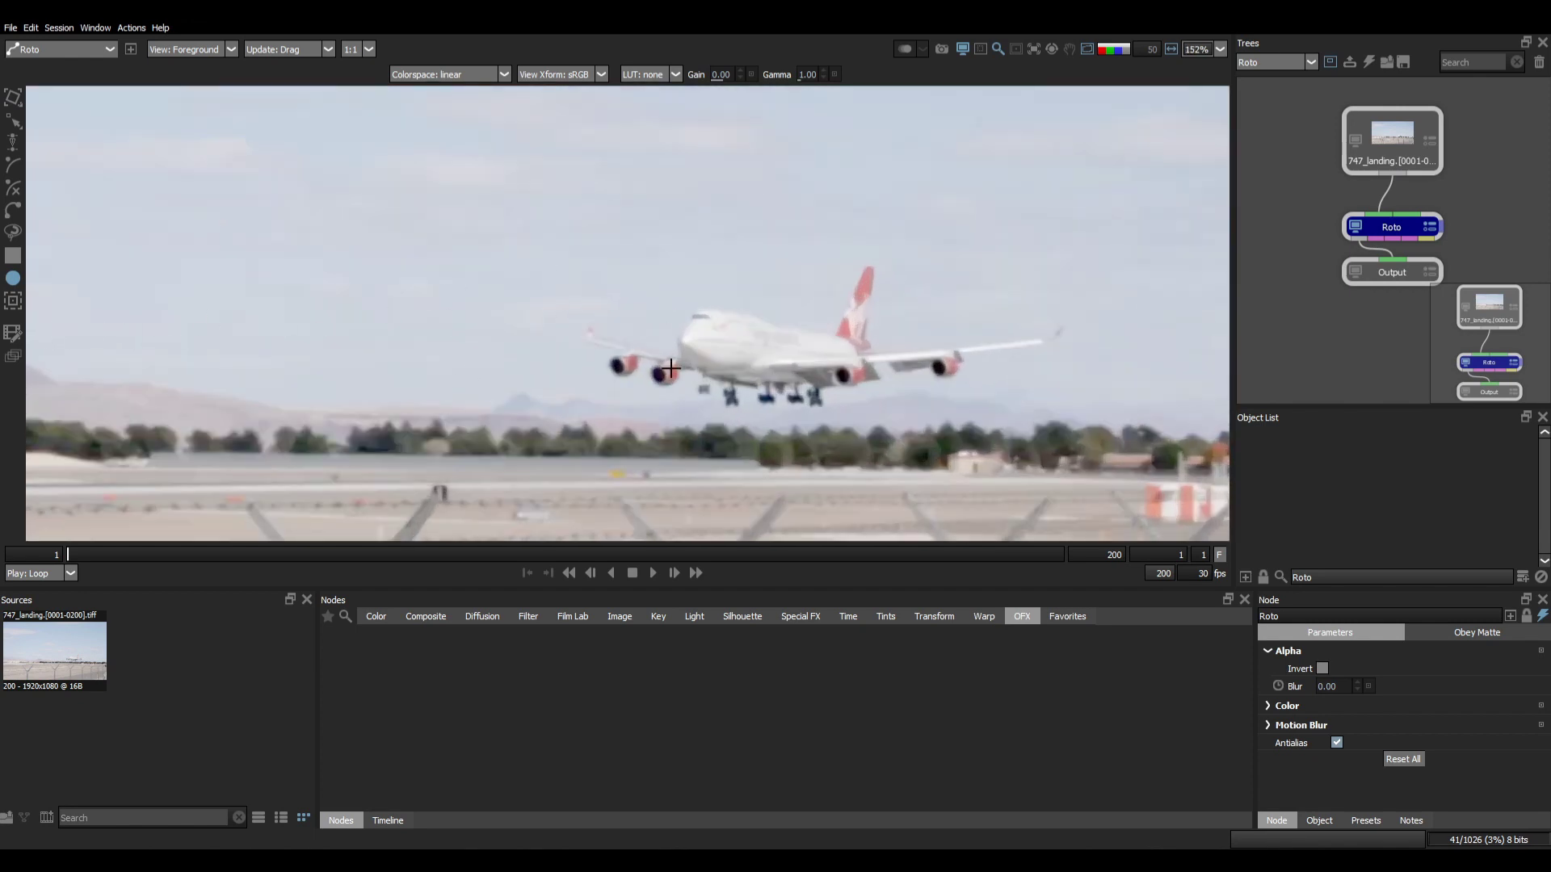
scroll(660, 368, "up", 1)
left_click(14, 209)
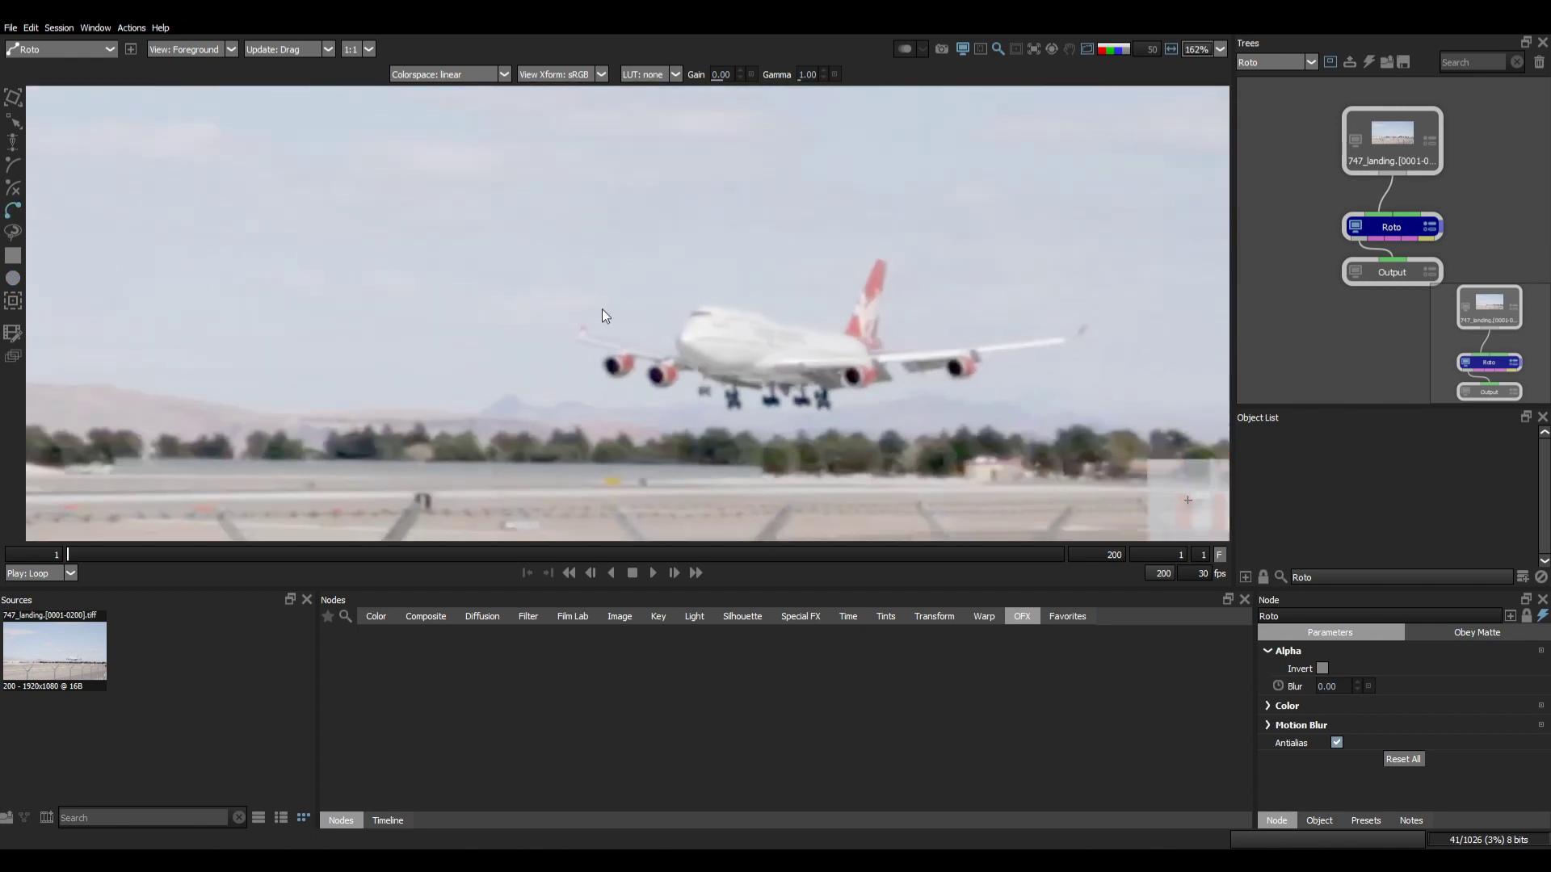
left_click(676, 350)
left_click(698, 306)
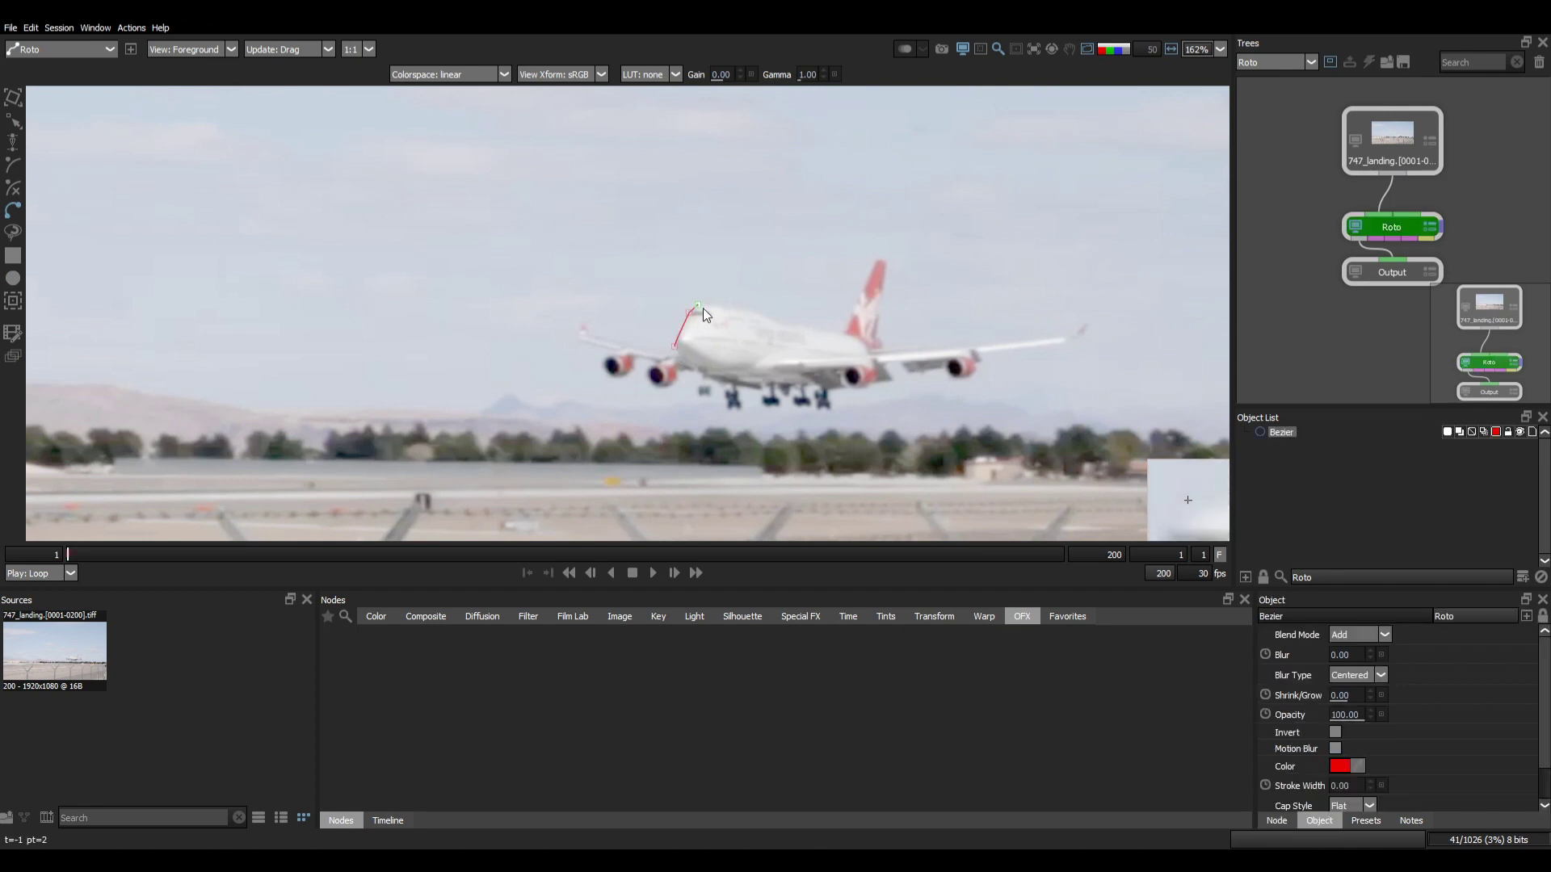
left_click(753, 309)
left_click(777, 324)
left_click(810, 327)
left_click(881, 343)
left_click(896, 387)
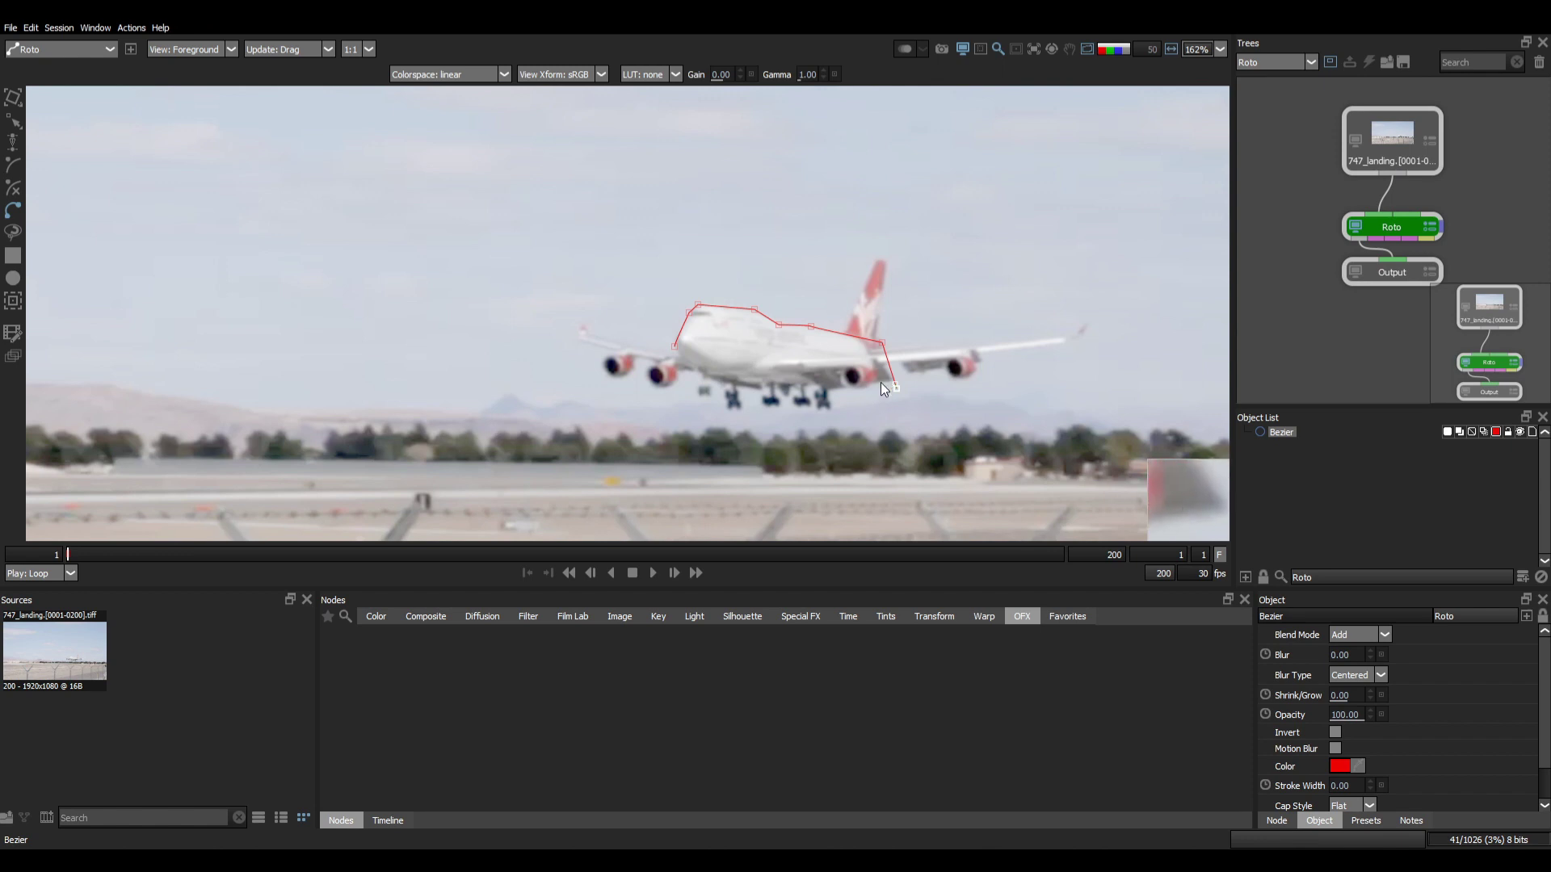
left_click(816, 401)
left_click(726, 383)
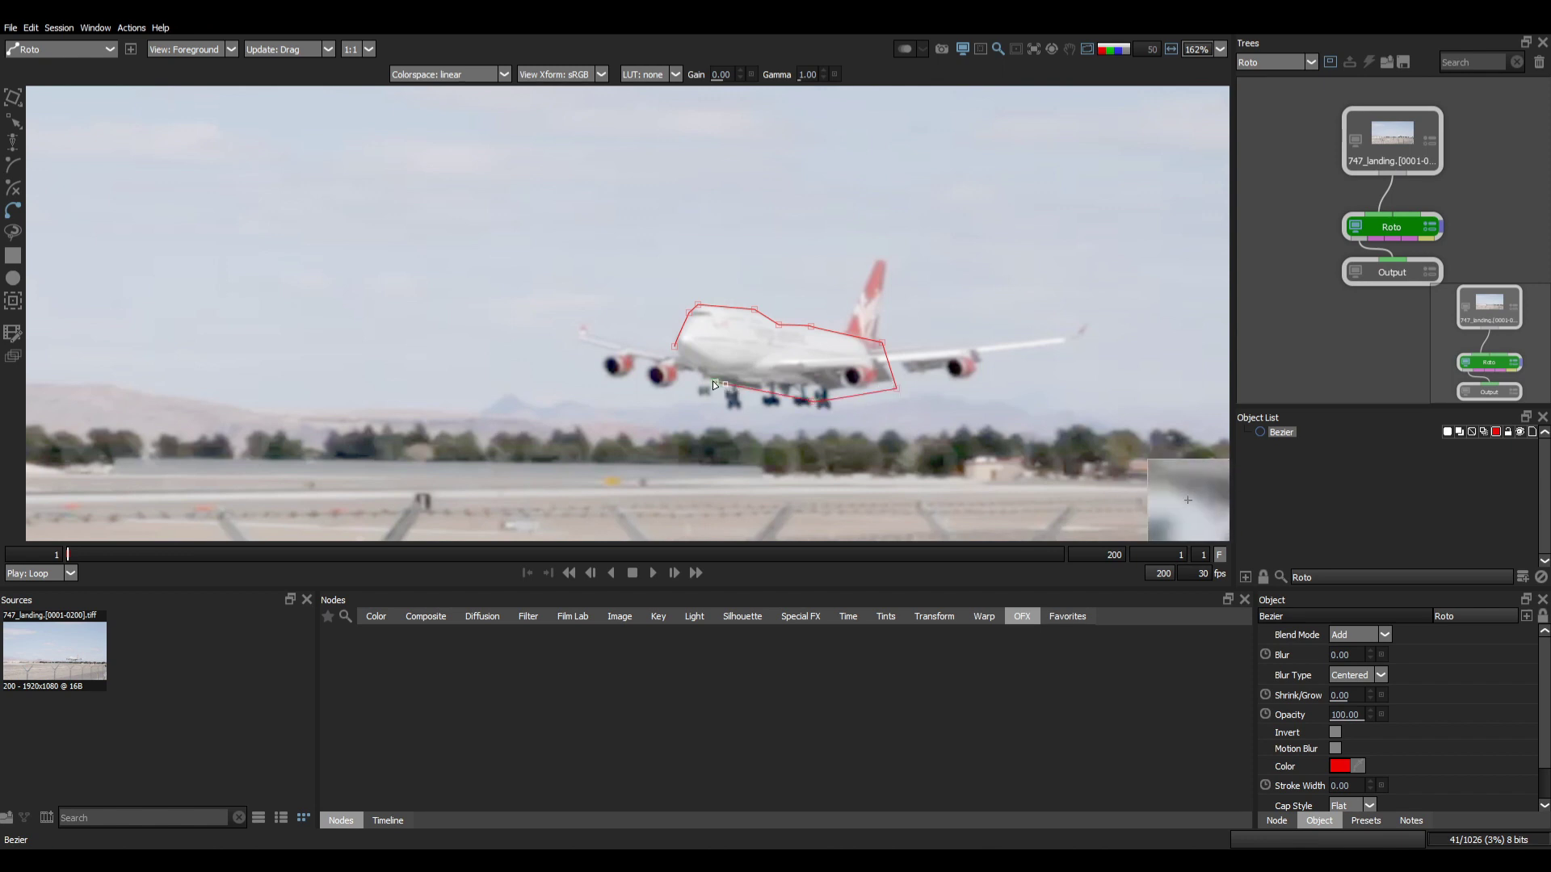
left_click(676, 347)
Step: Finish the fuselage shape at its lower rear corner, select all its points, and smooth them at frame 1
left_click(888, 377)
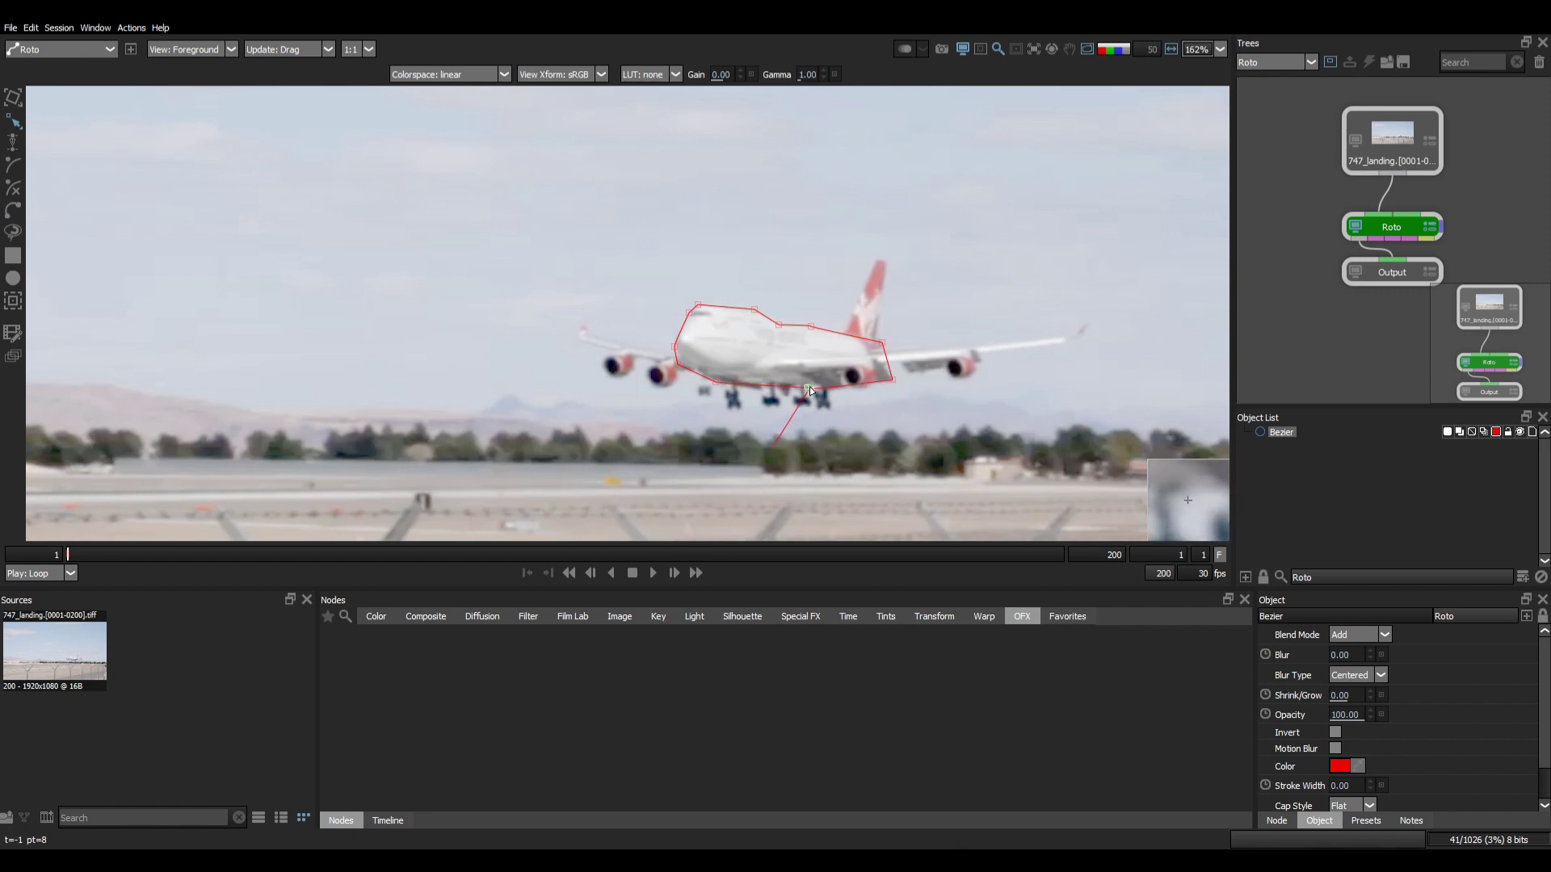
left_click_drag(598, 412, 1045, 150)
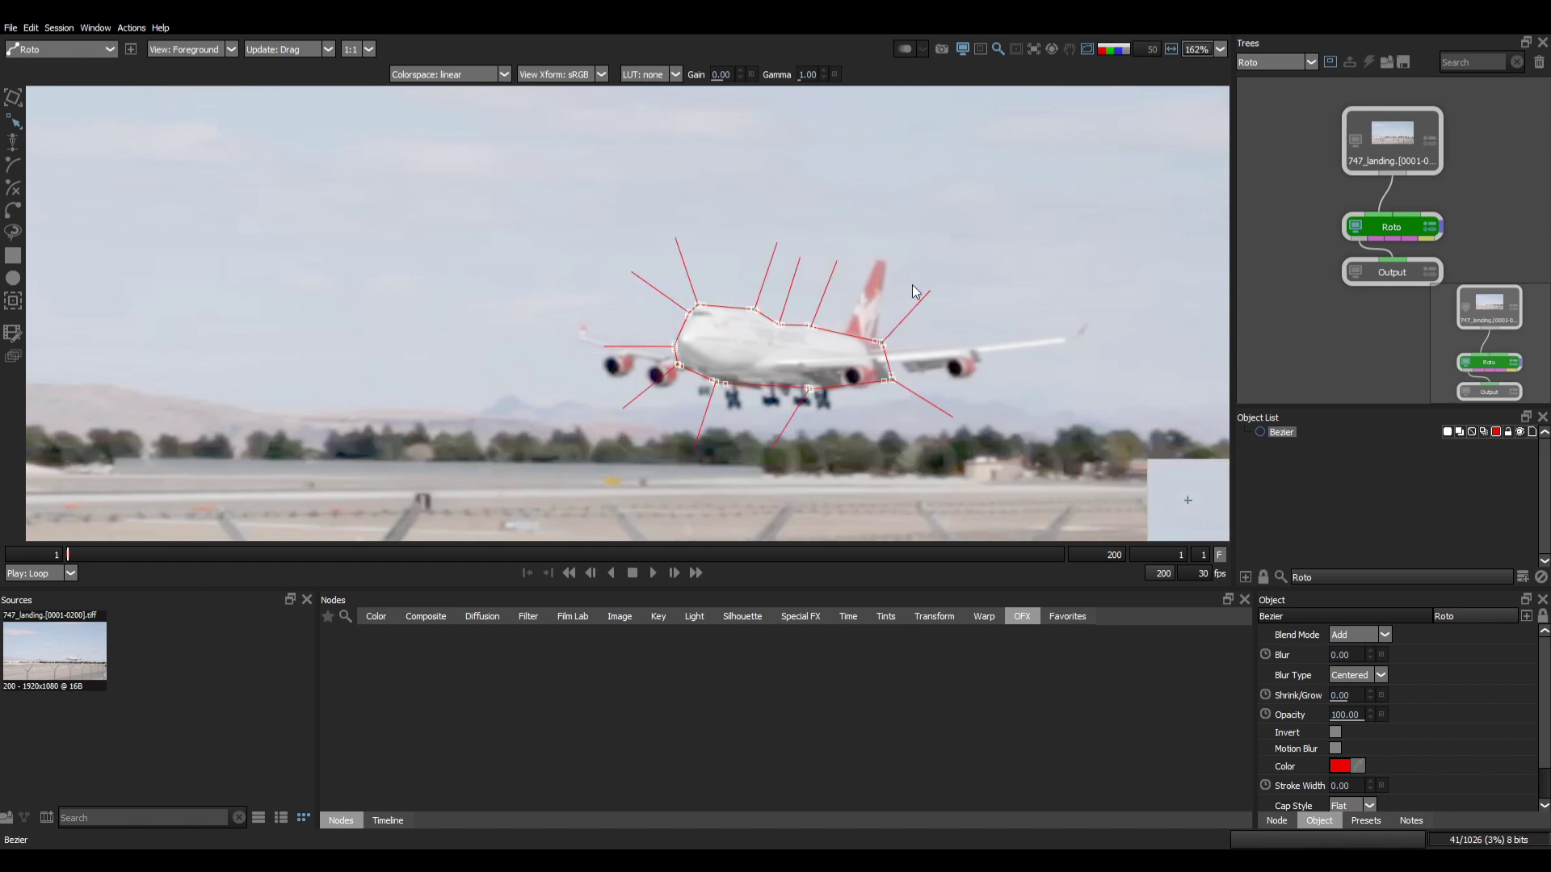
key("z")
key("z")
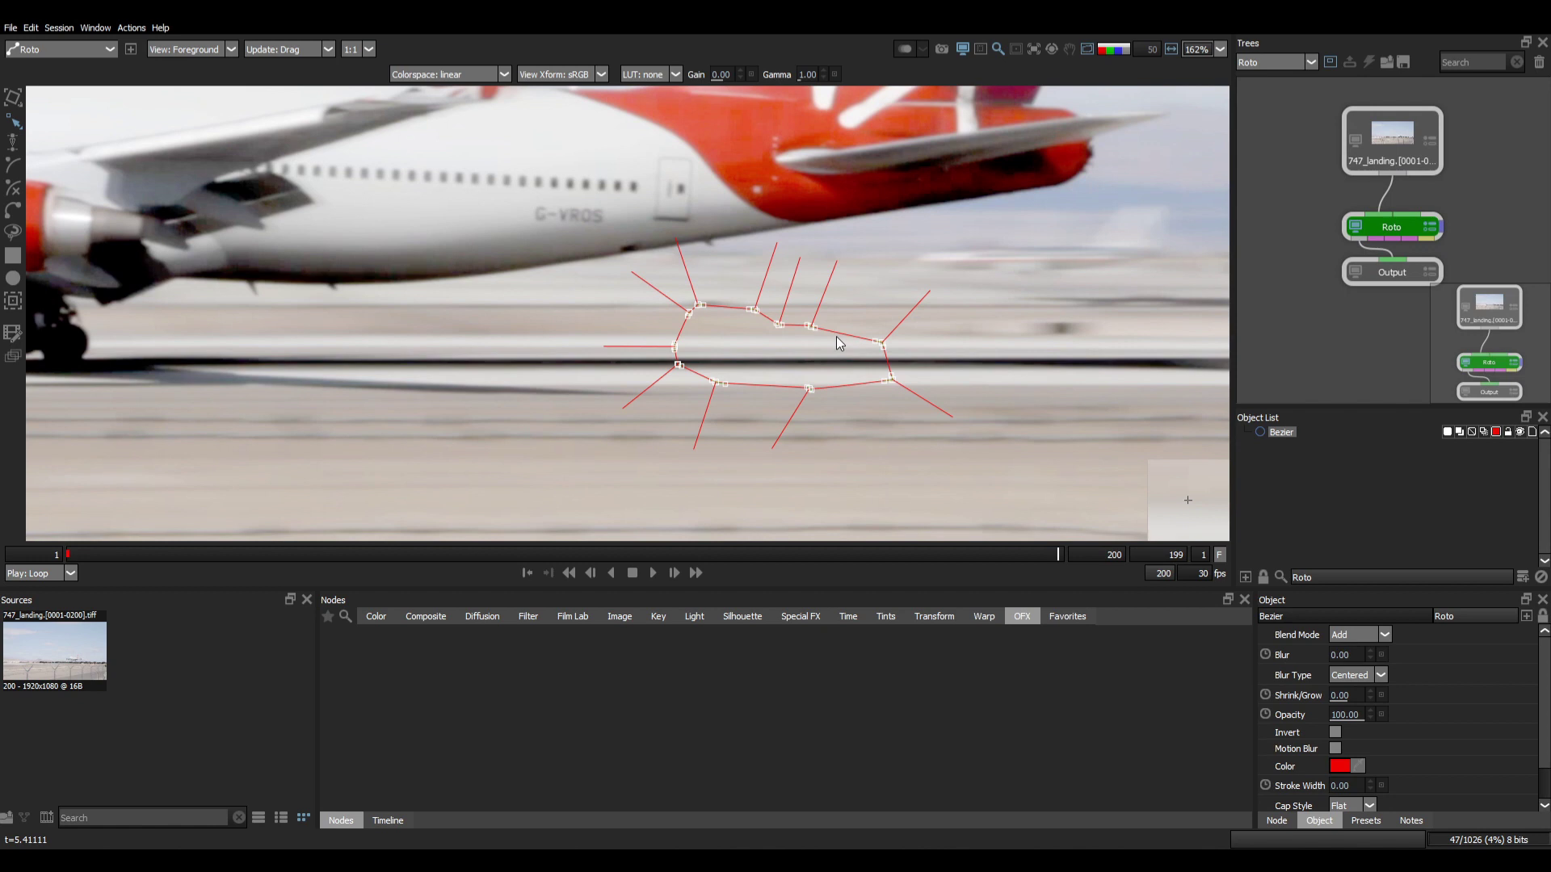
key("x")
key("x")
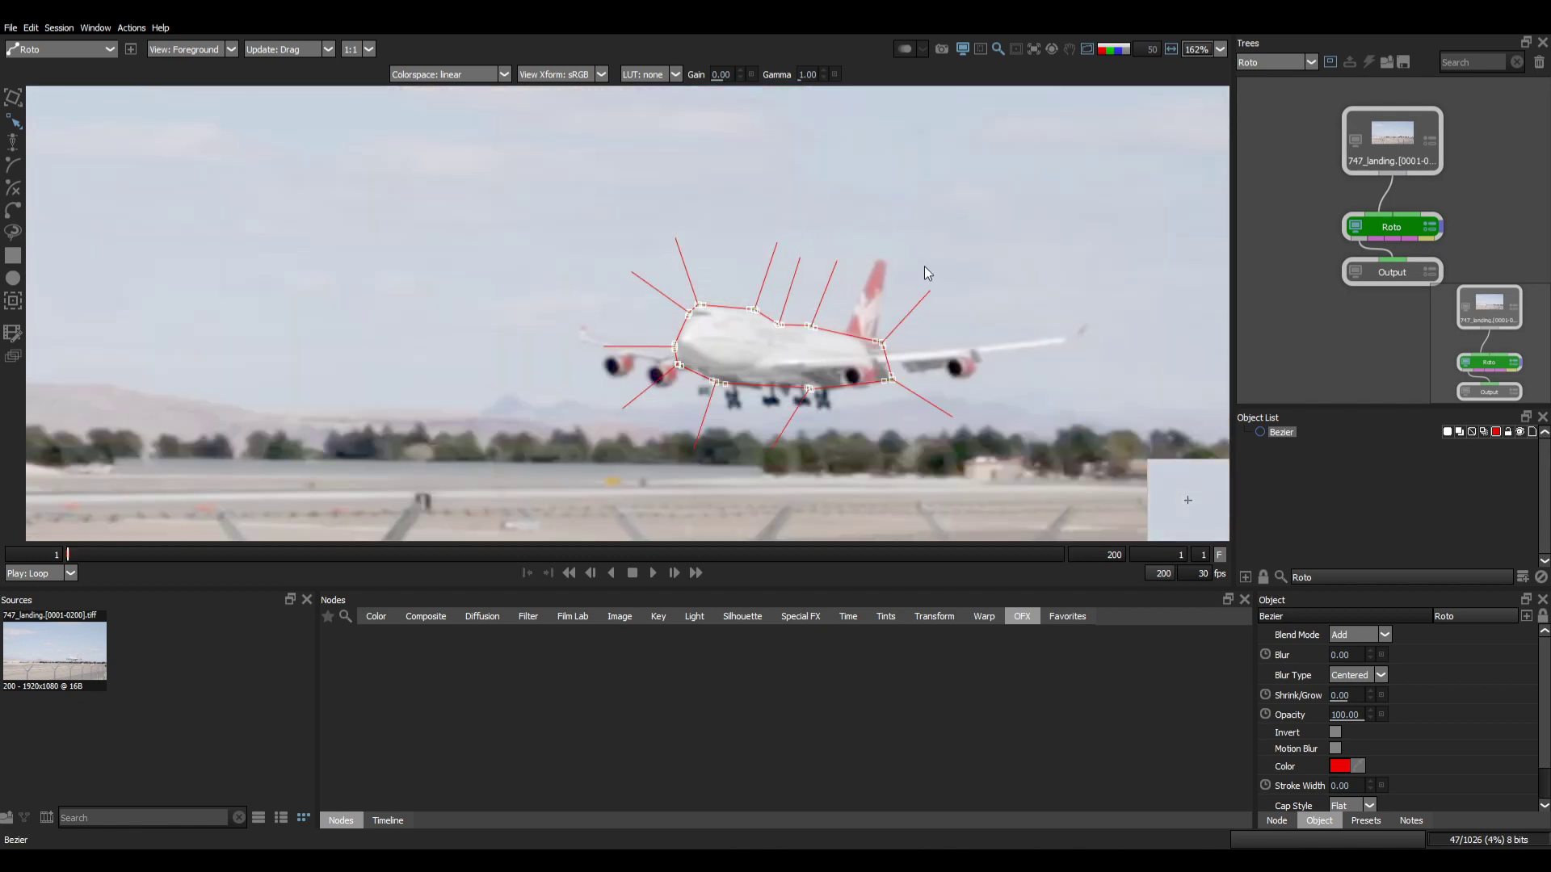
right_click(922, 315)
left_click(918, 454)
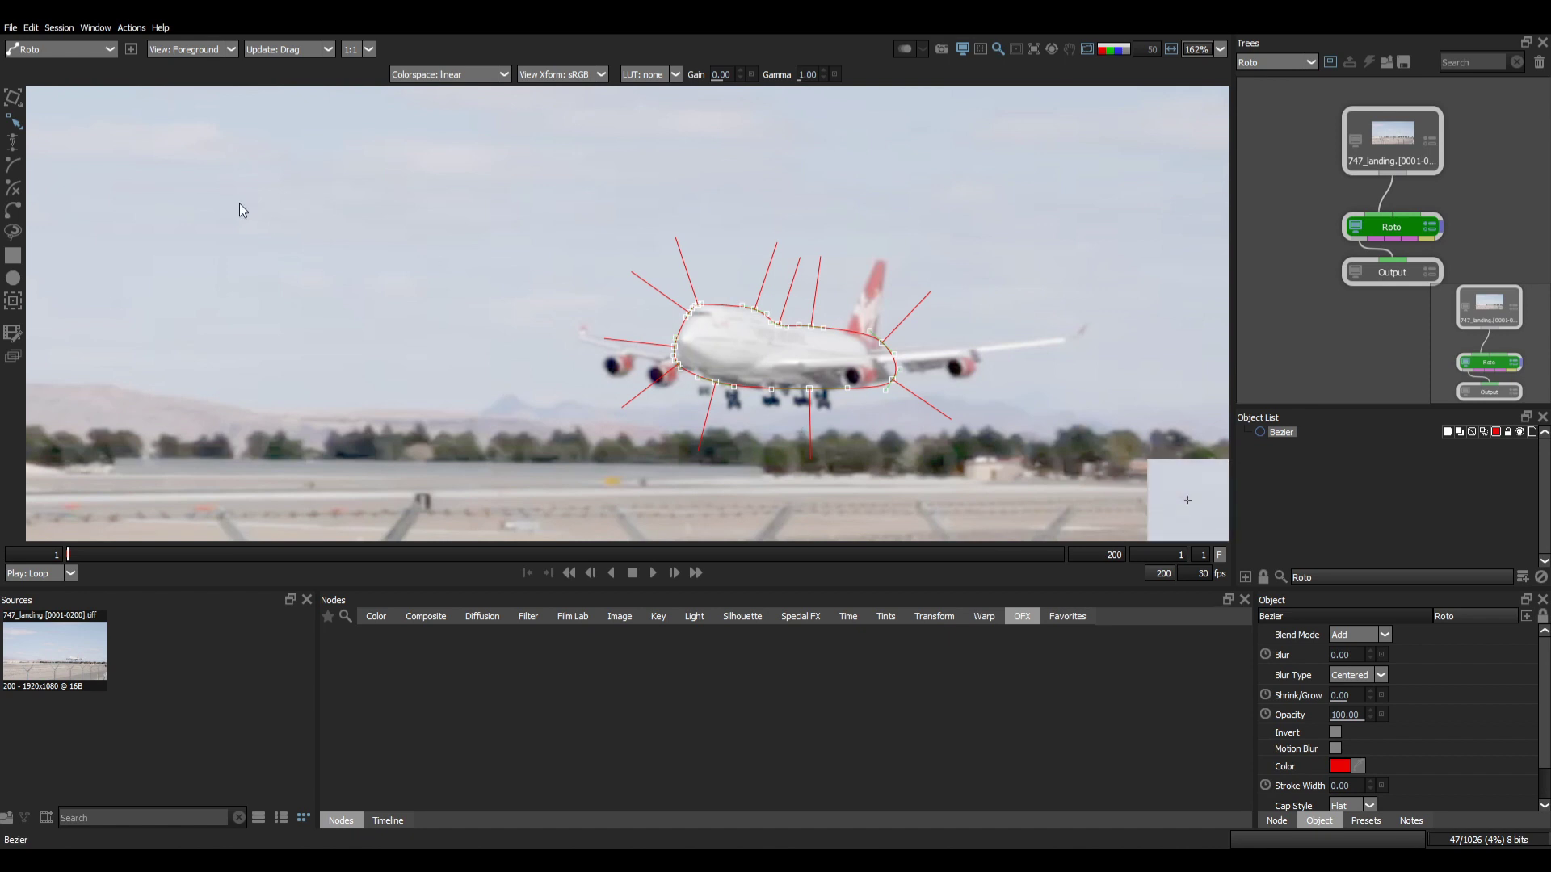
Step: Turn off Show feather handles in the Shape preferences and apply the change
left_click(10, 29)
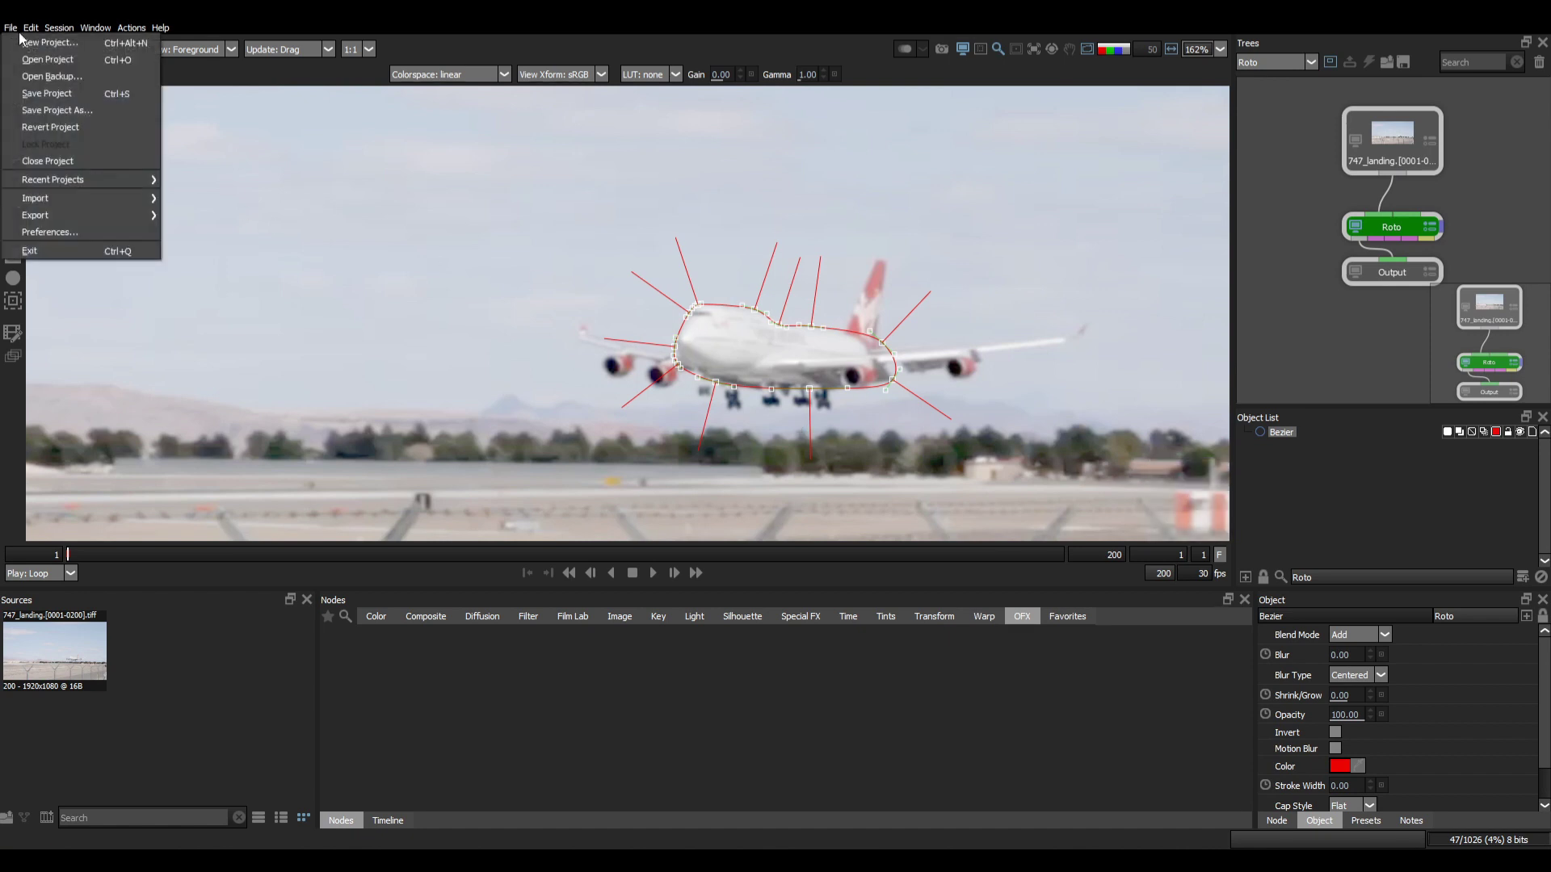
left_click(46, 233)
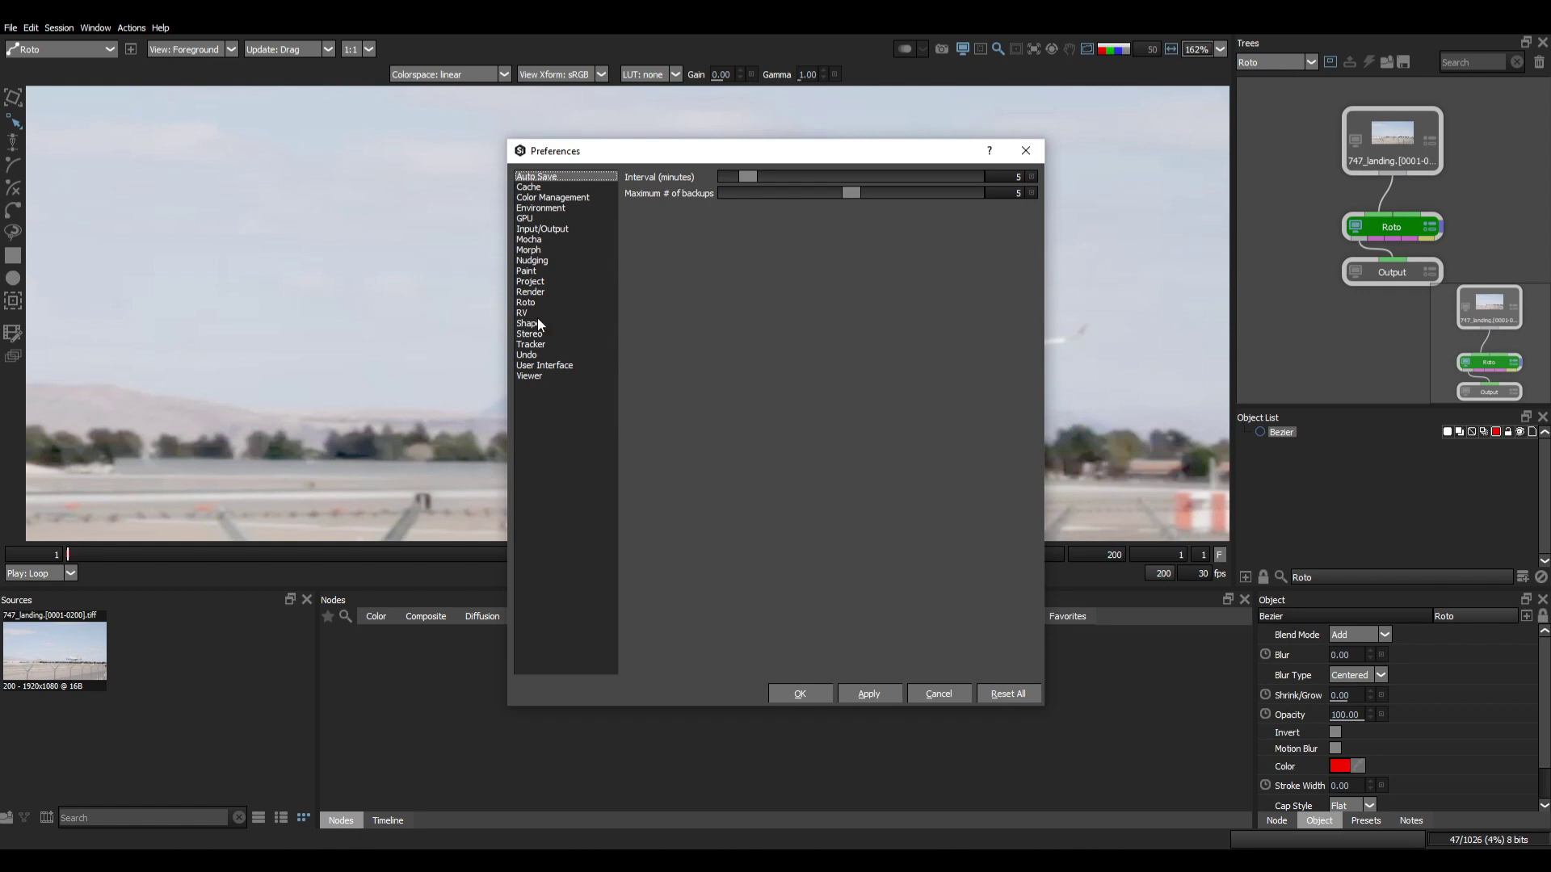
left_click(526, 302)
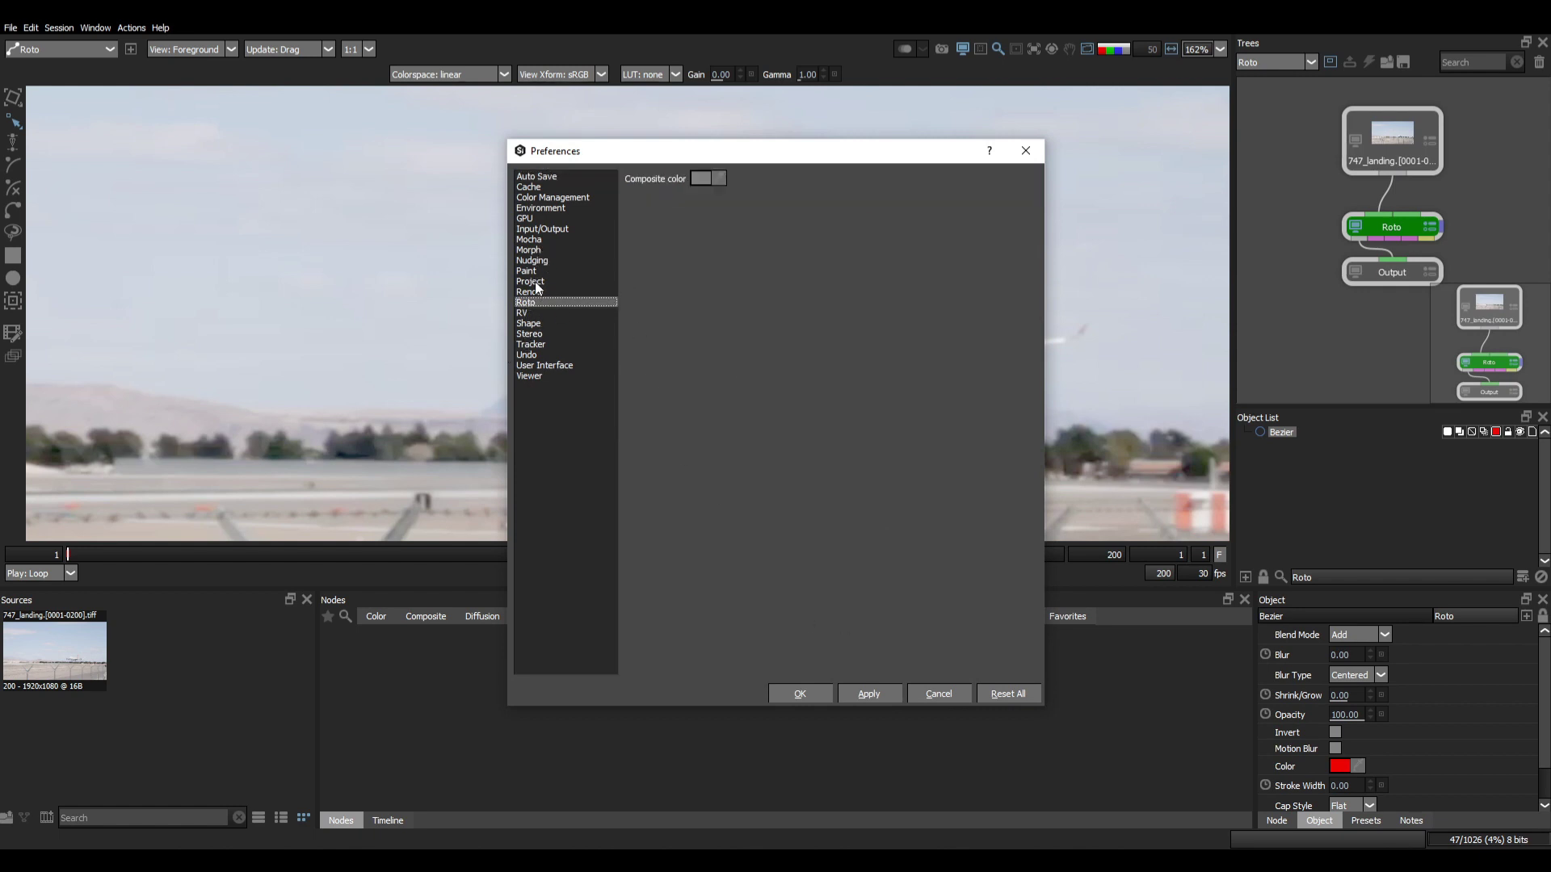
left_click(530, 323)
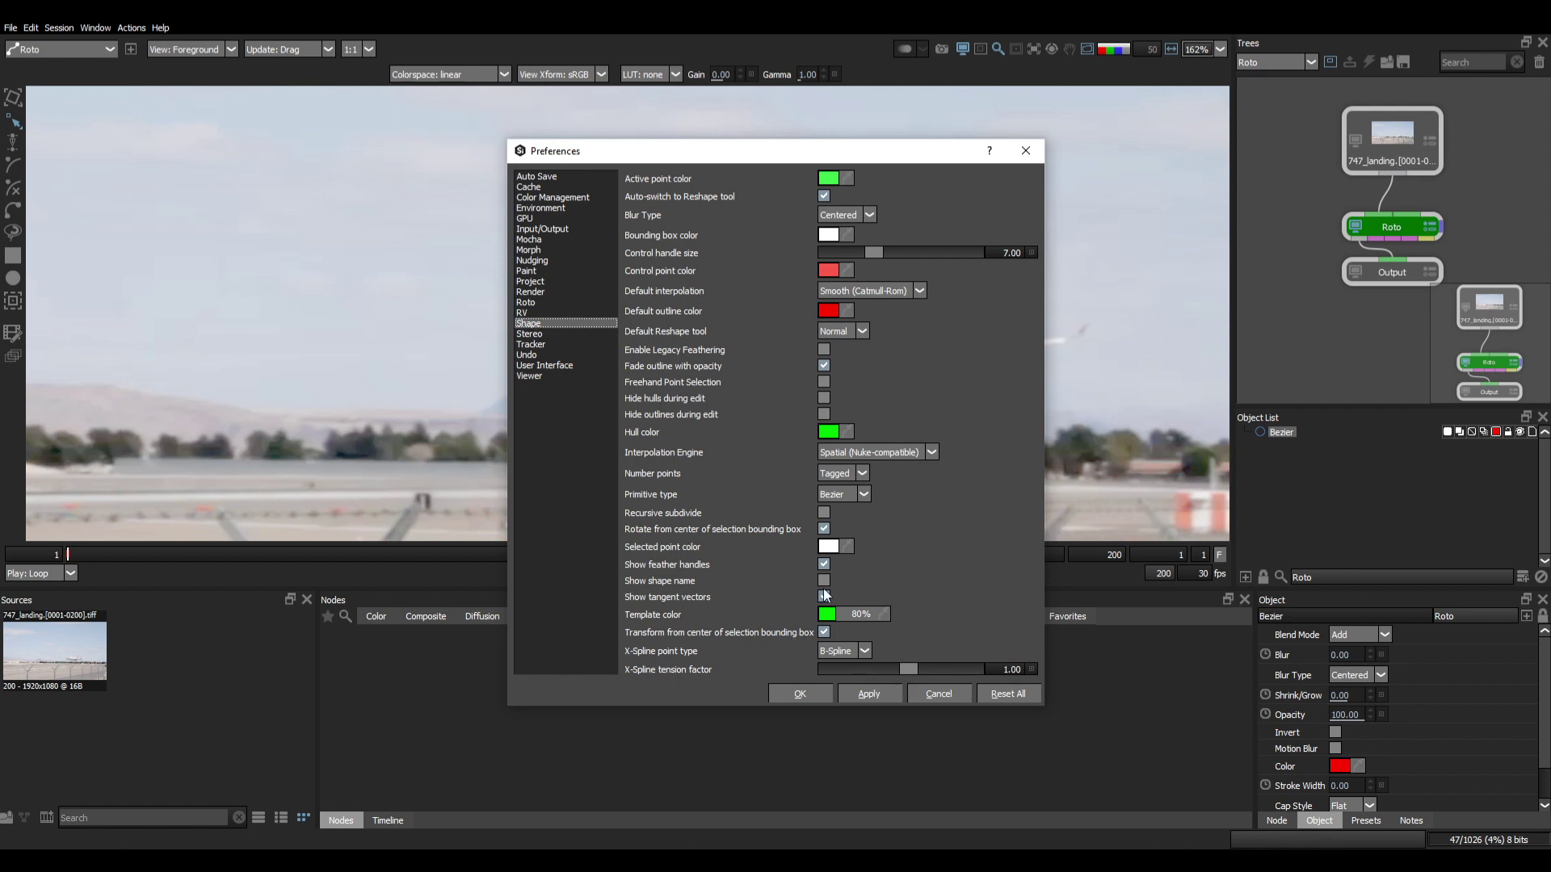
left_click(826, 563)
left_click(799, 694)
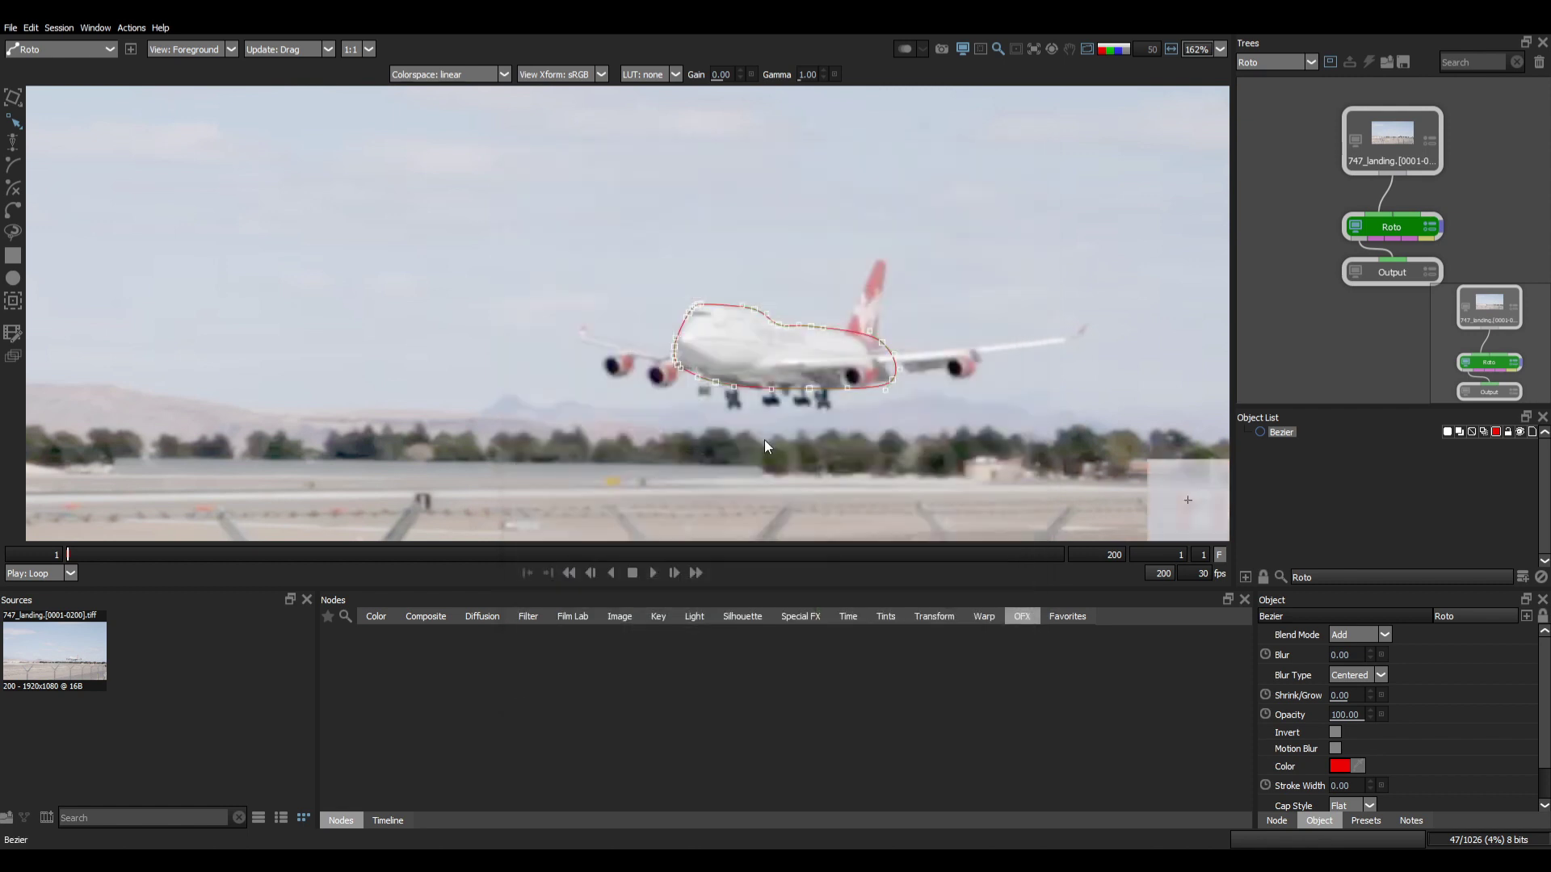
Step: Select a point on the shape's lower edge and inspect the output matte over the airplane before returning to the Foreground view
left_click(716, 380)
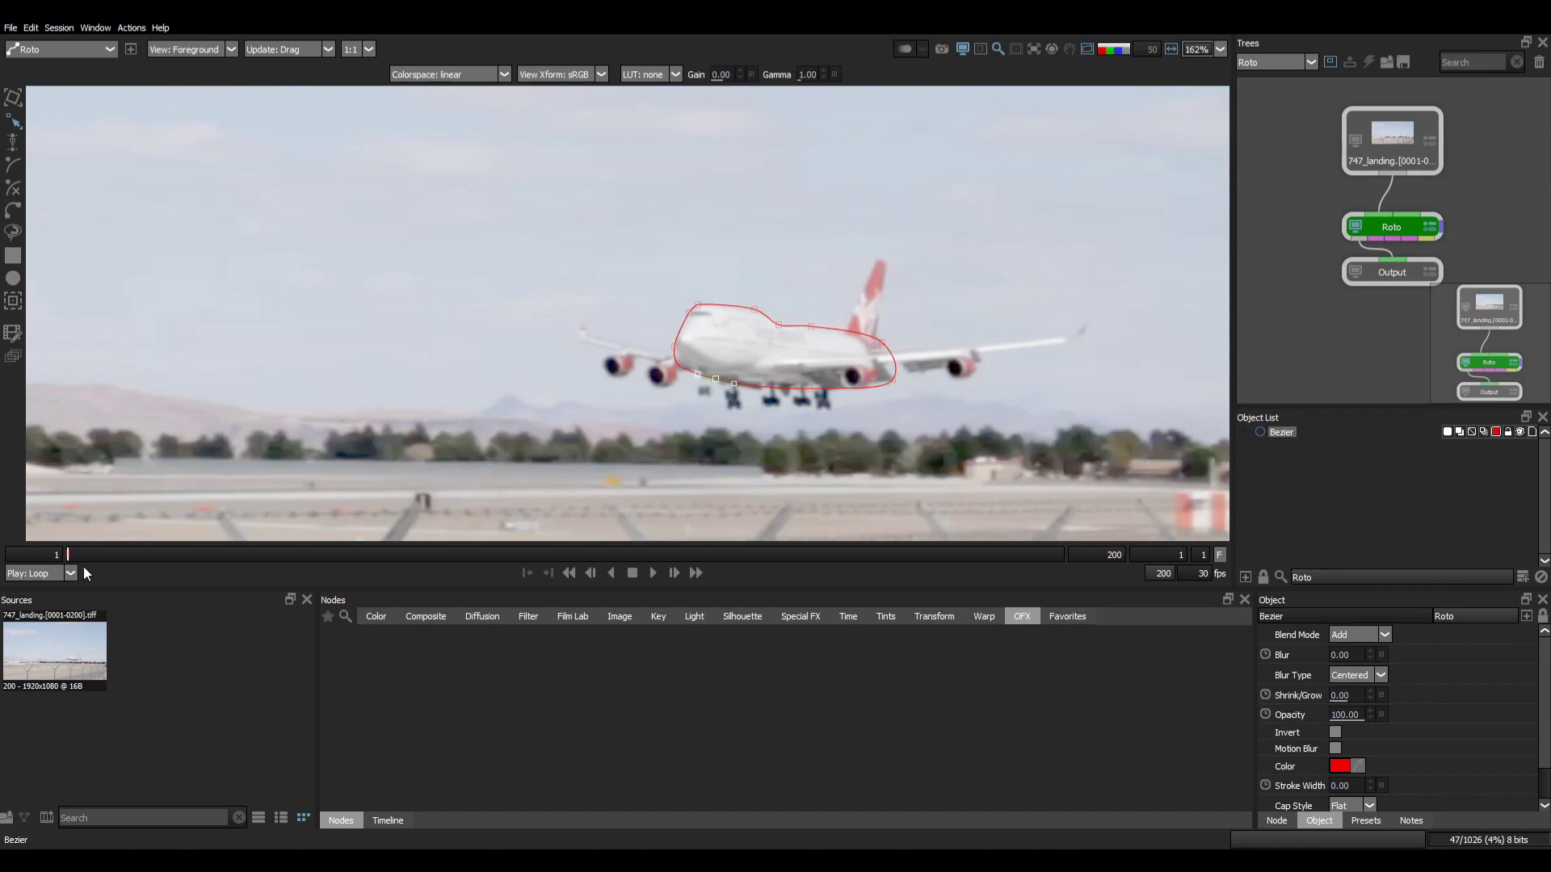
key("3")
key("a")
key("a")
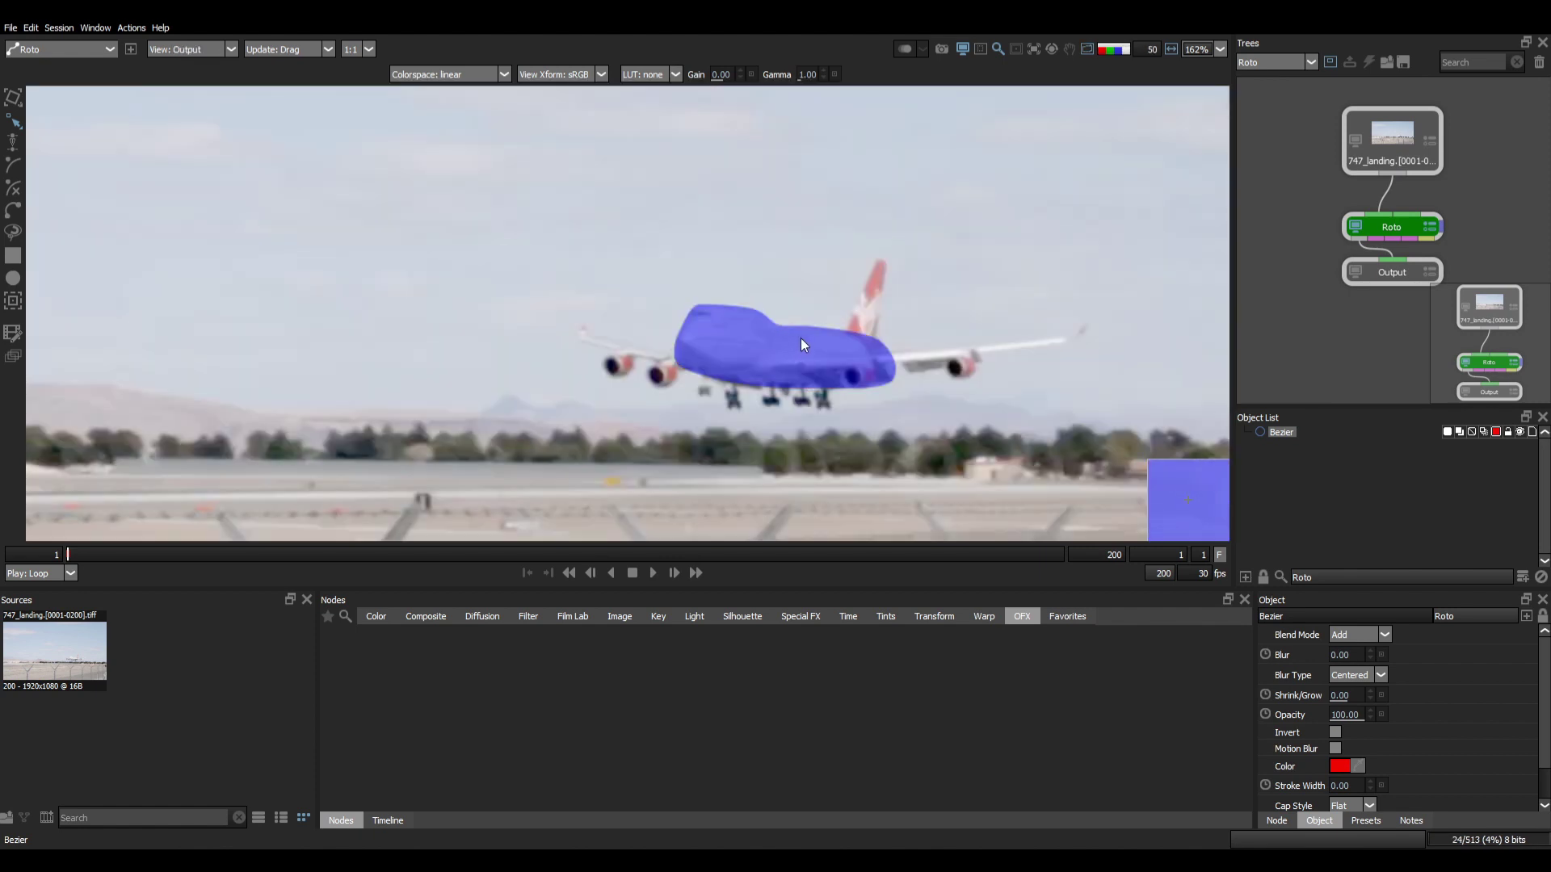
key("a")
scroll(801, 337, "up", 5)
key("1")
scroll(745, 394, "down", 2)
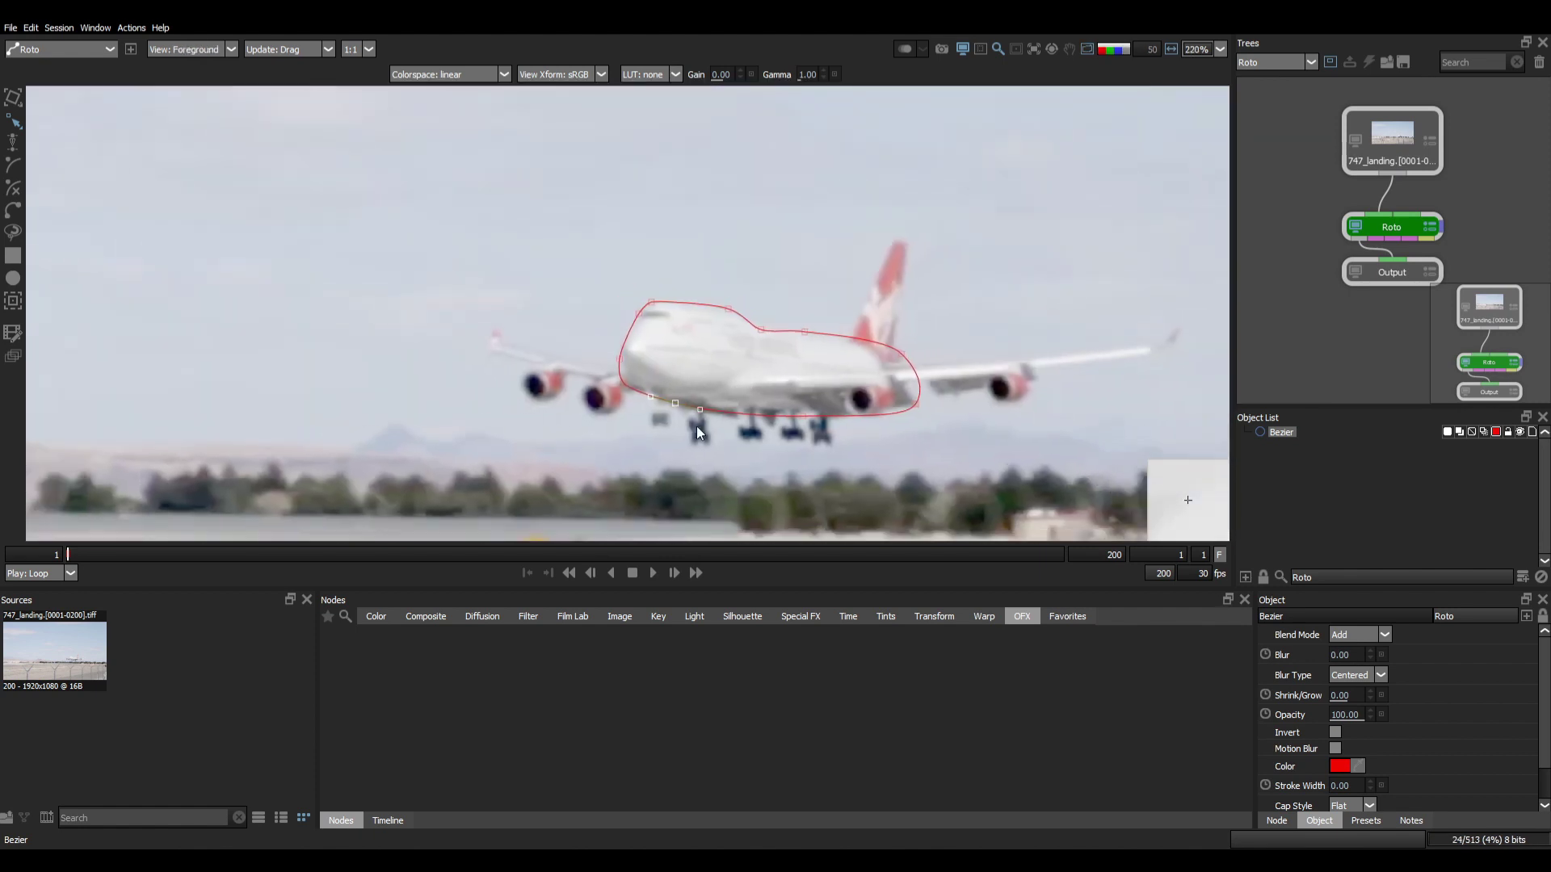
Step: Move the whole roto shape with the Transform tool to align it with the fuselage at frame 15
scroll(696, 425, "down", 3)
key("l")
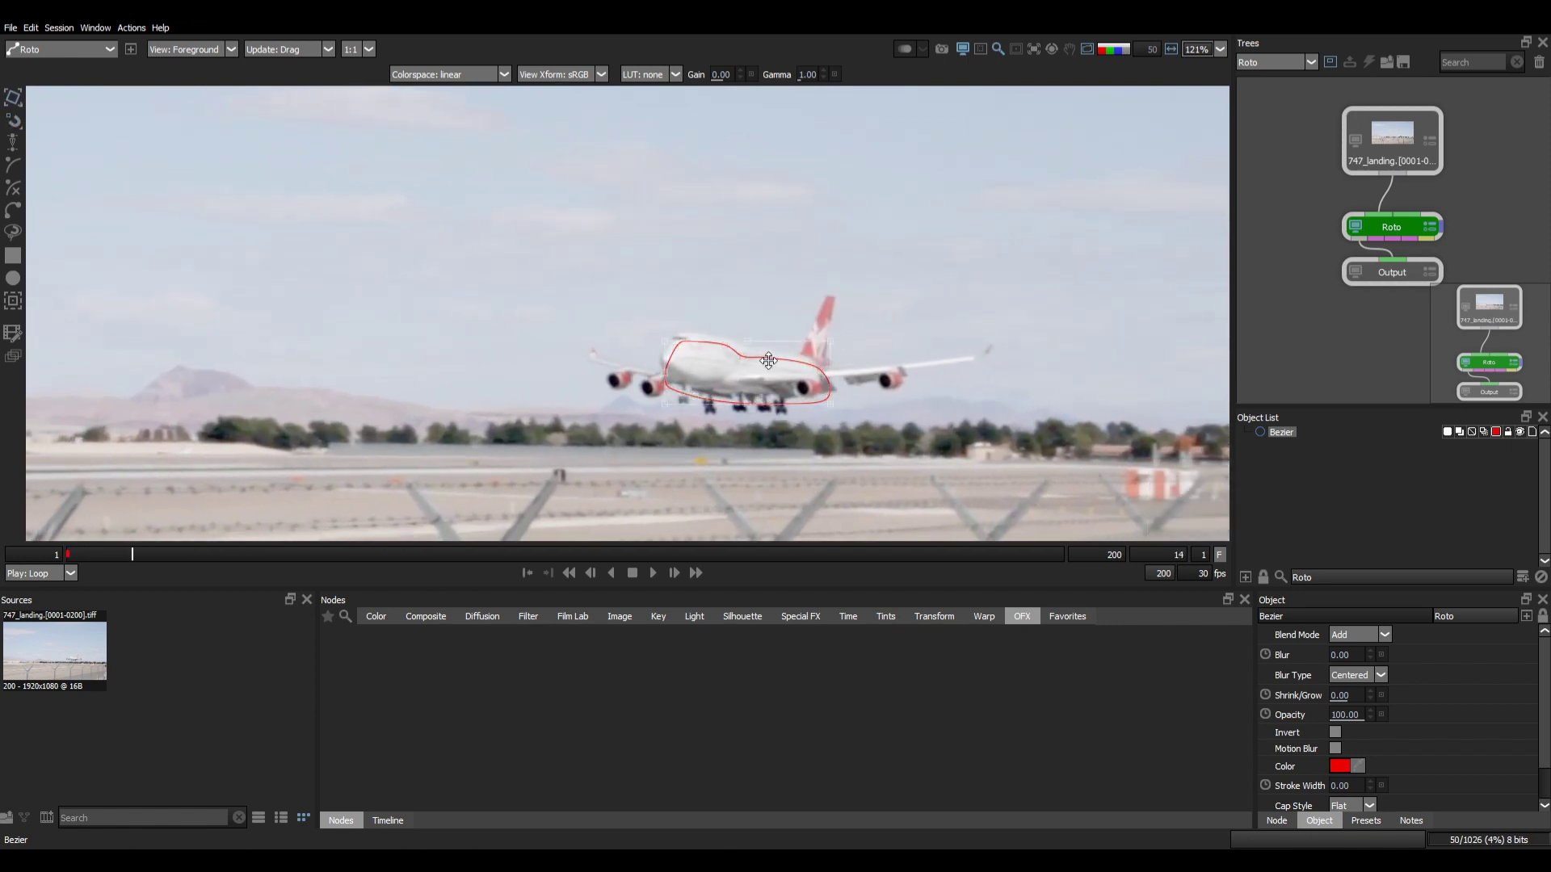
left_click_drag(768, 358, 764, 347)
Step: Step through the frames around the keyframes at 1 and 15 with the matte overlay to check how the shape follows the plane
key("z")
key("z")
key("z")
key("z")
key("z")
key("z")
key("z")
key("a")
key("a")
key("a")
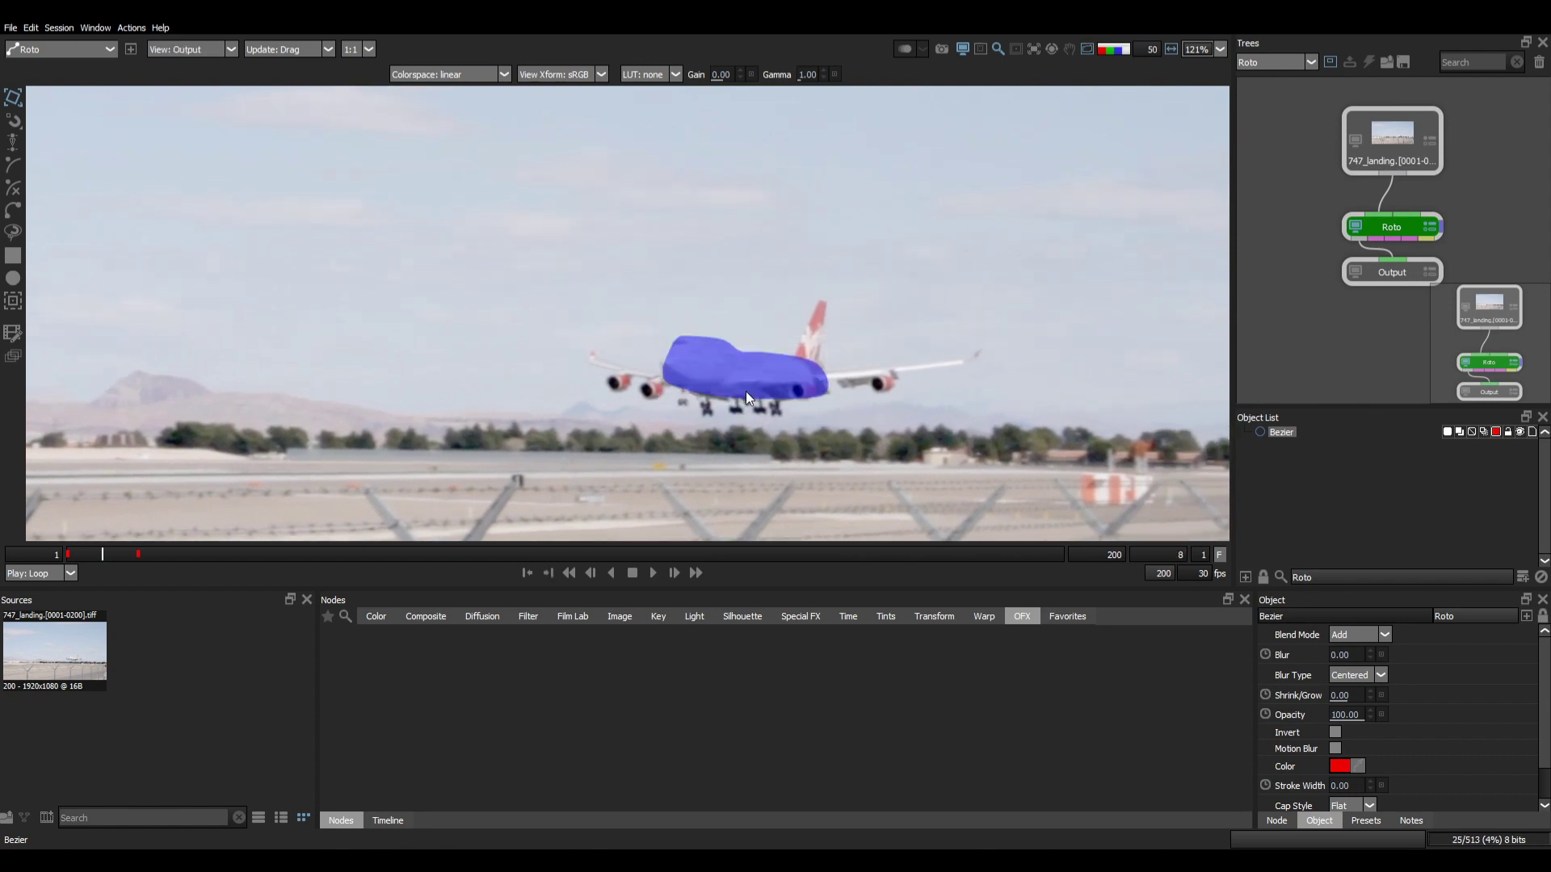
key("x")
key("x")
key("x")
key("x")
key("x")
key("x")
key("x")
key("x")
key("x")
key("x")
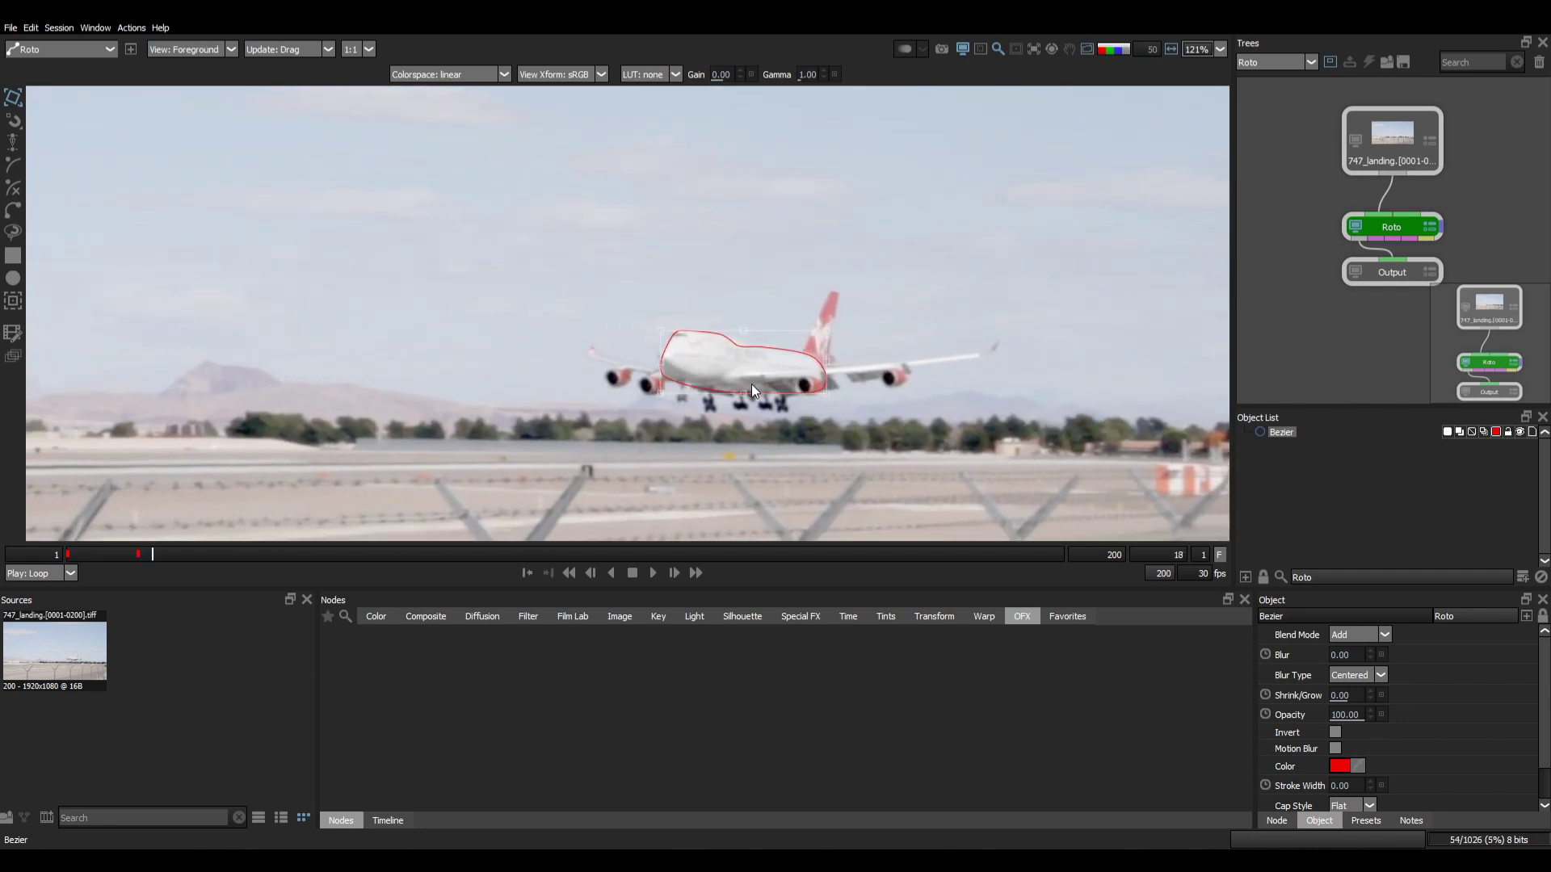
Step: Move the roto shape completely outside the image at frame 16
key("z")
key("z")
key("z")
key("x")
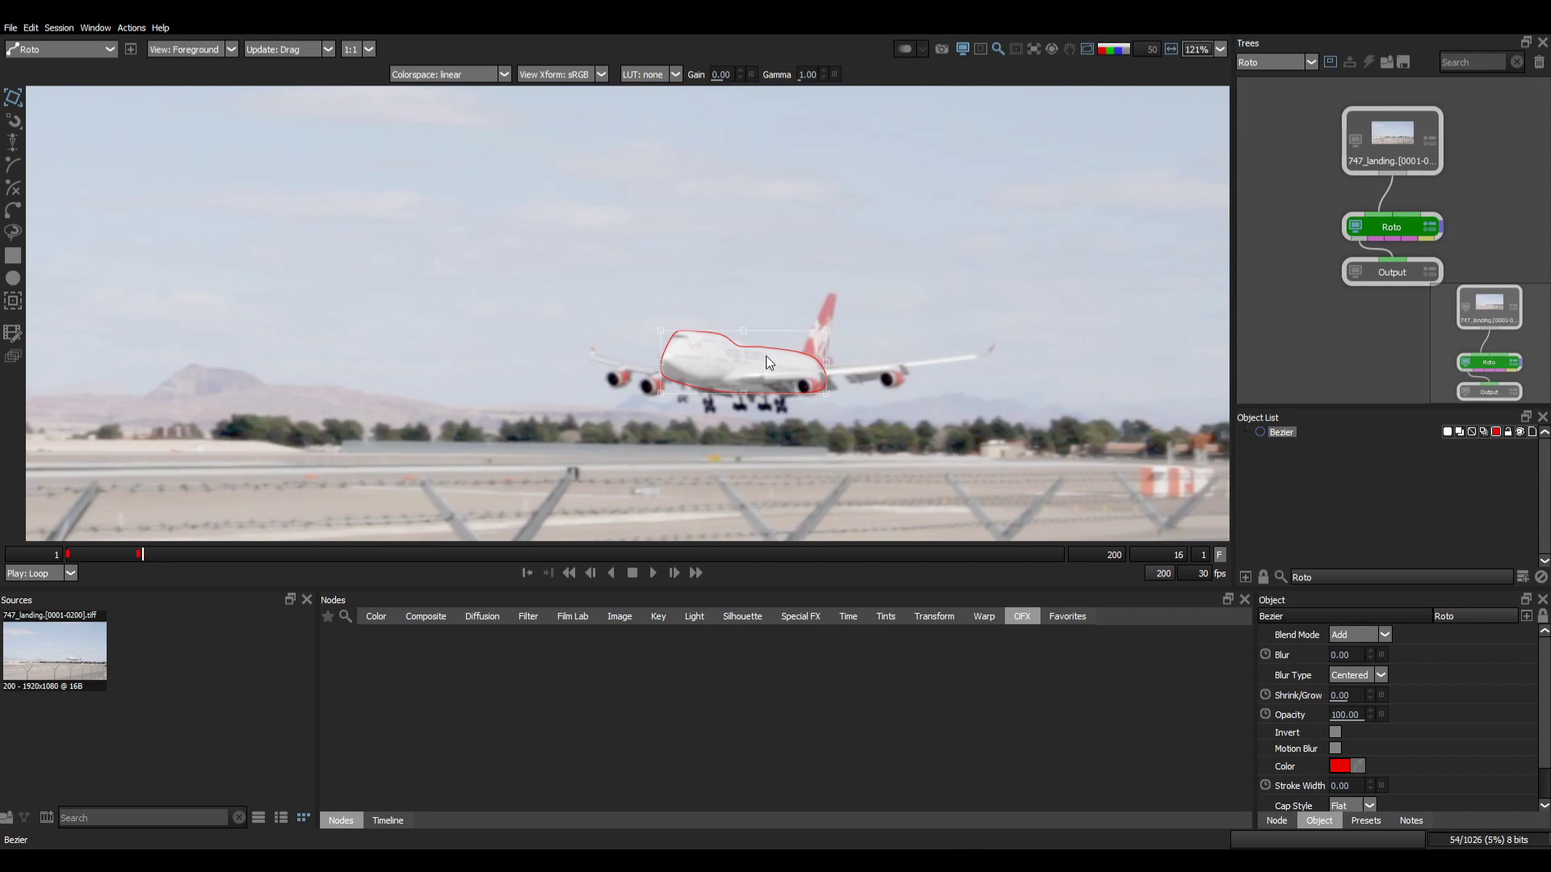
scroll(755, 352, "down", 6)
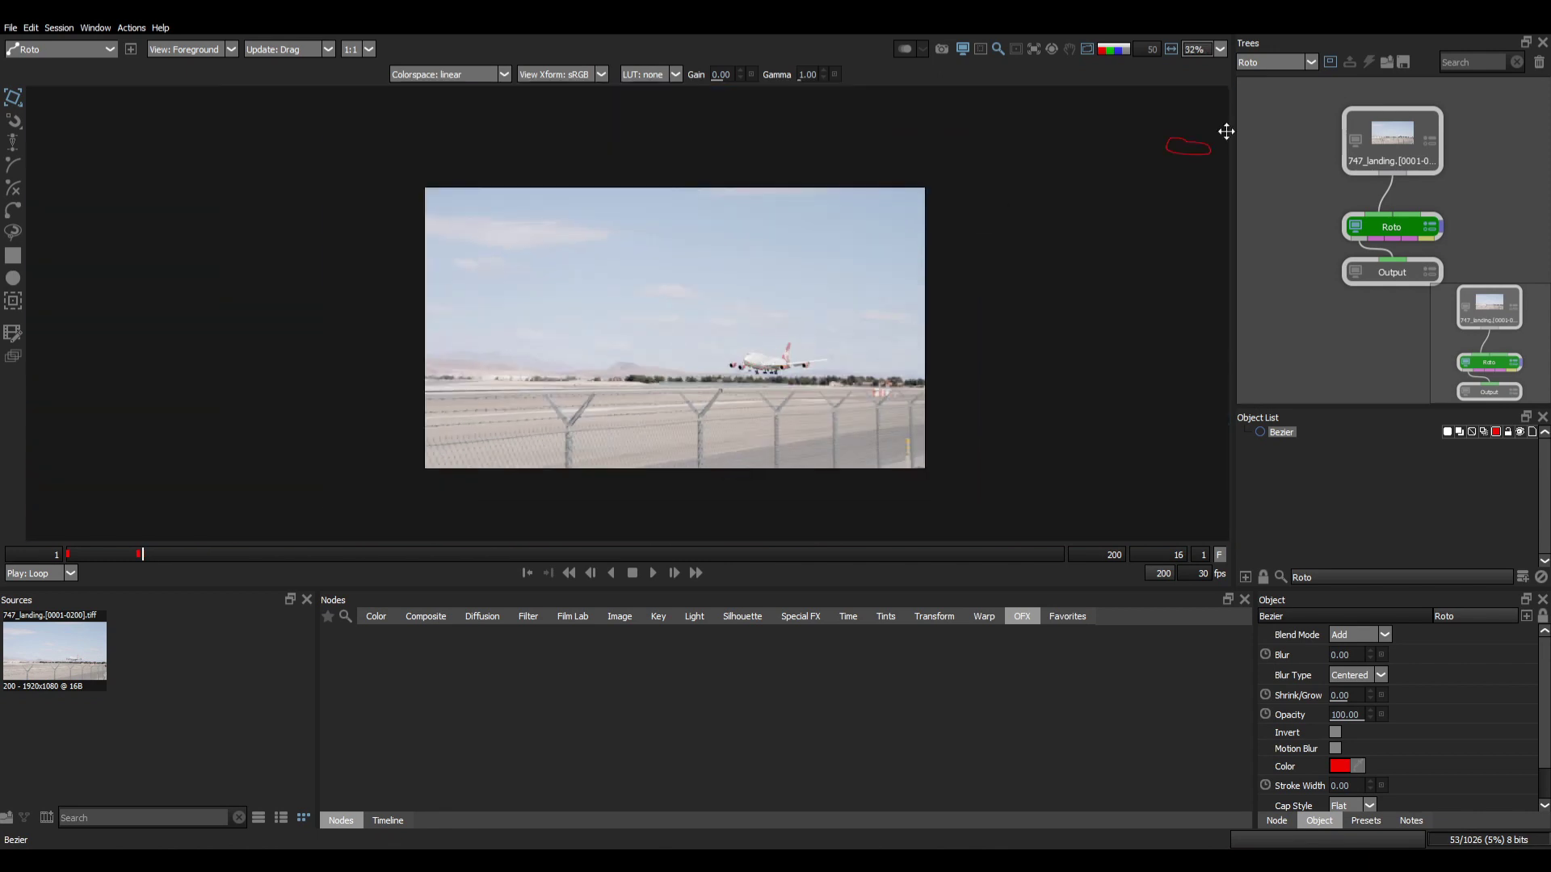
Step: Compare the output matte with the Foreground view at frames 15 and 16
key("z")
key("3")
key("x")
scroll(837, 349, "up", 4)
key("1")
scroll(688, 411, "down", 3)
key("z")
scroll(695, 398, "up", 3)
key("3")
key("a")
key("1")
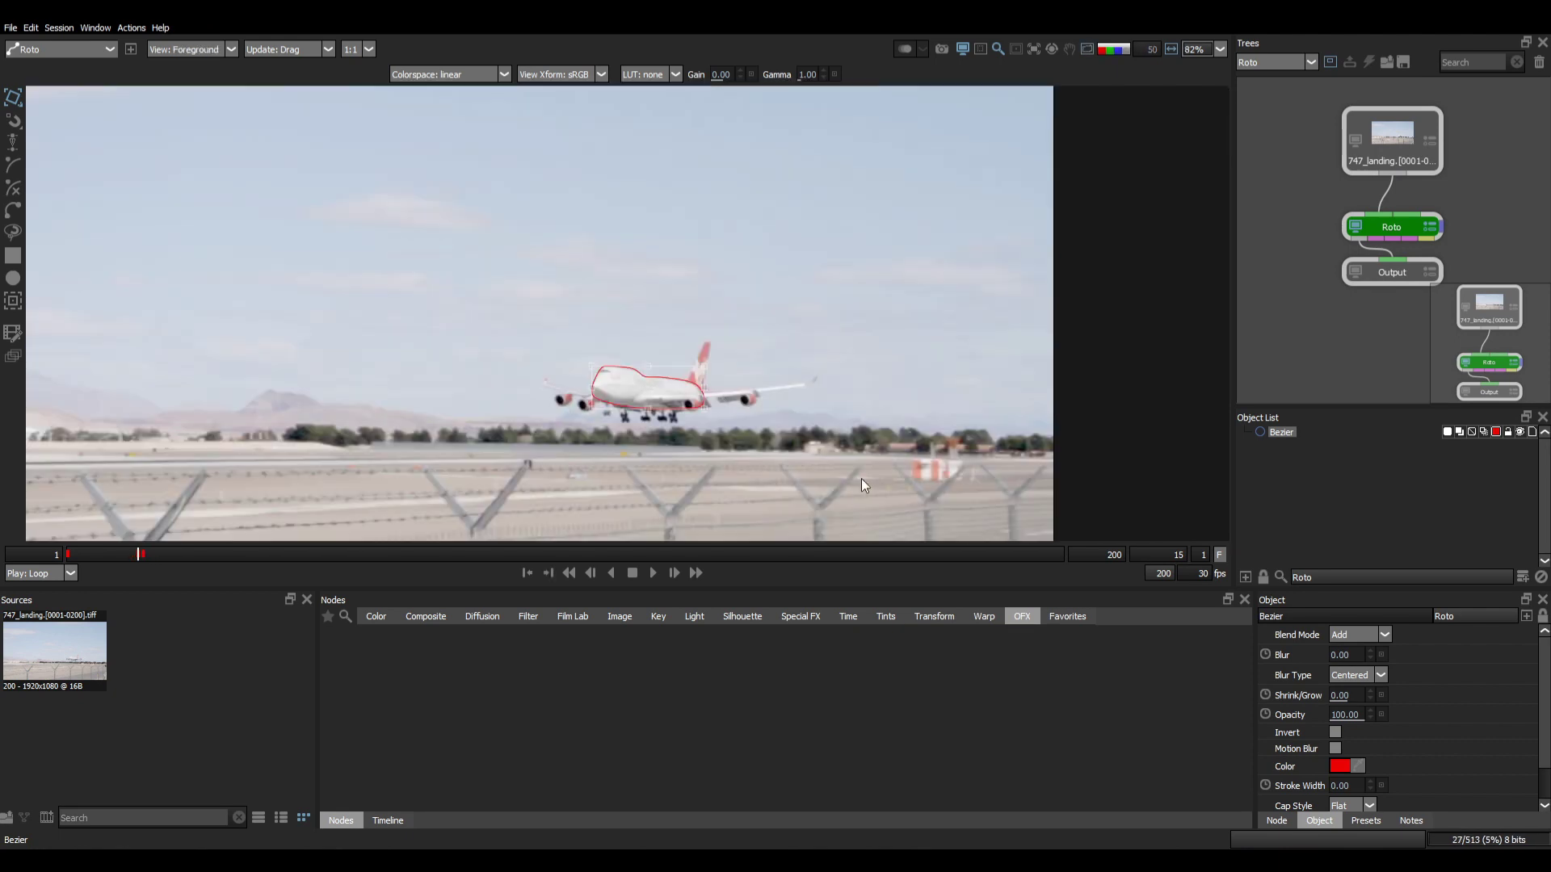
Step: Enable motion blur on the Roto node and examine the blurred matte at frame 15 as an overlay and as alpha
left_click(1276, 821)
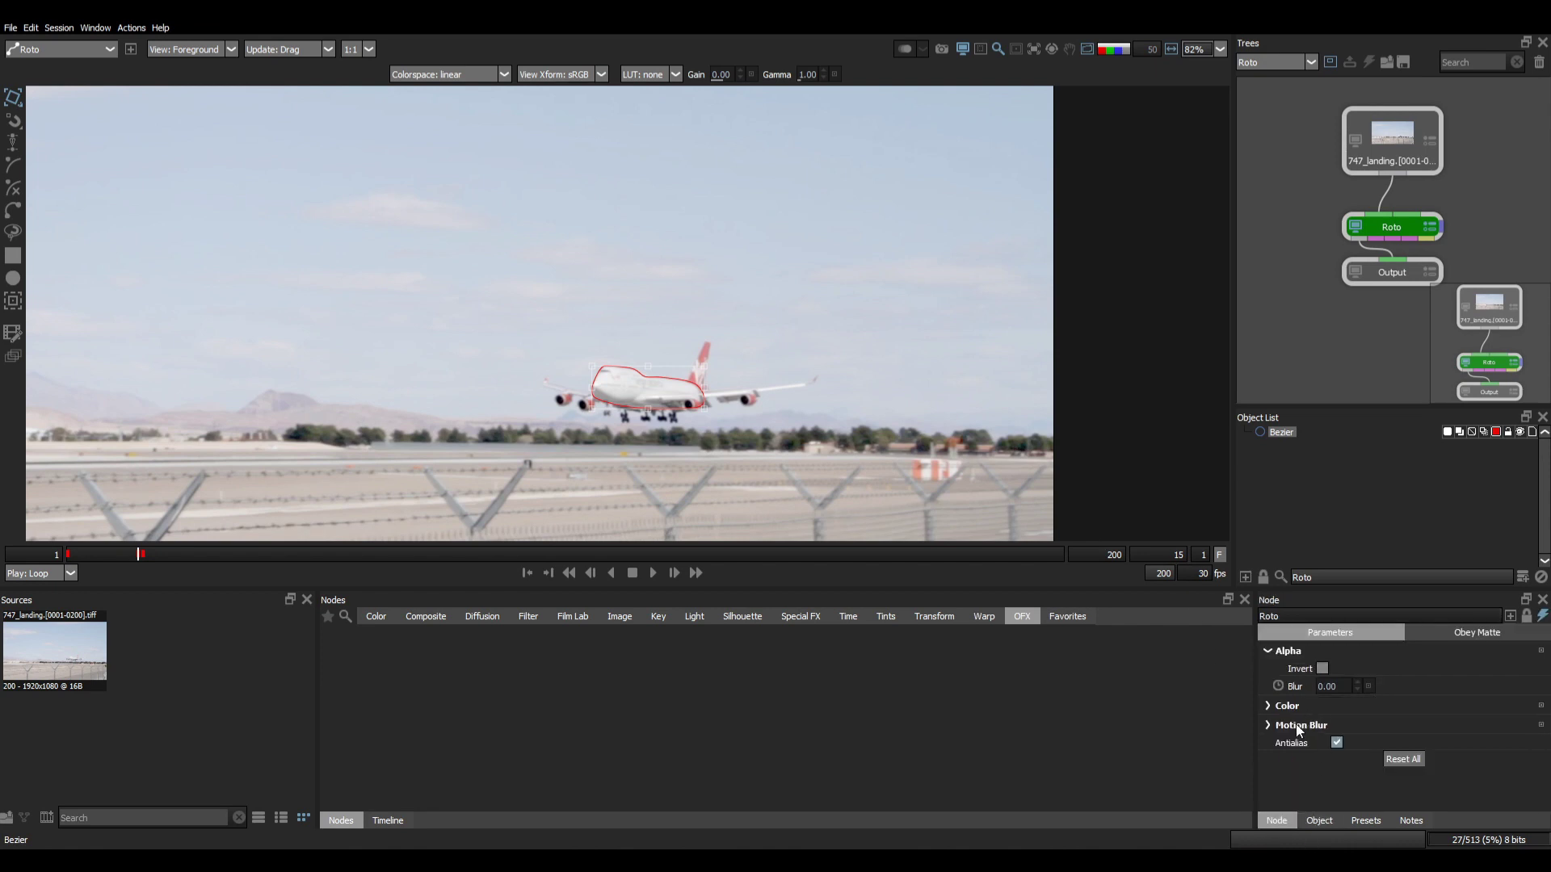
left_click(1268, 724)
left_click(1352, 743)
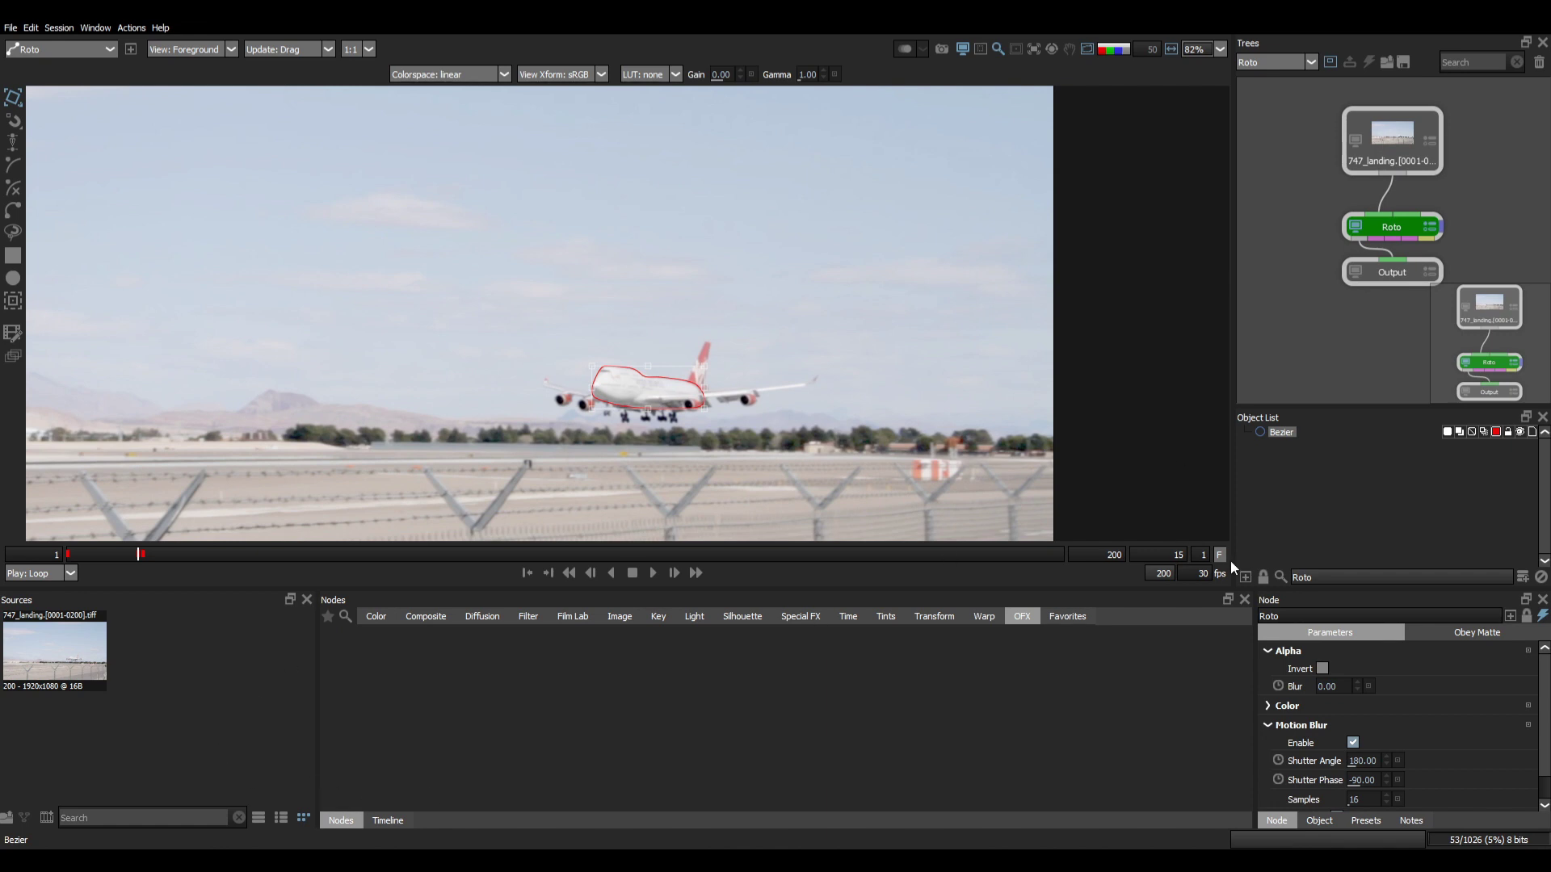
key("s")
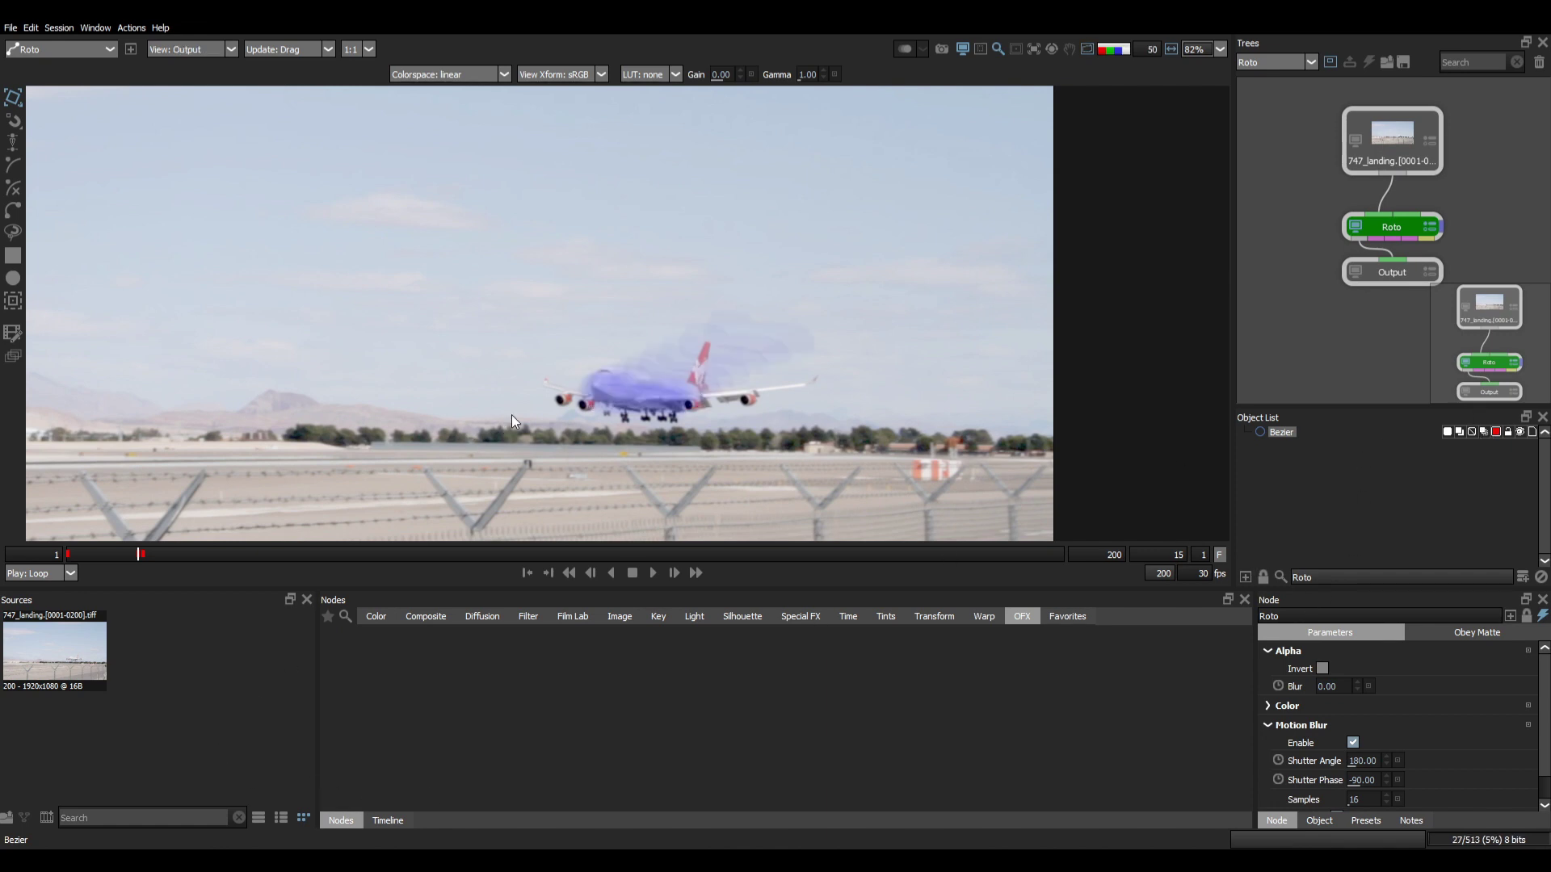
key("a")
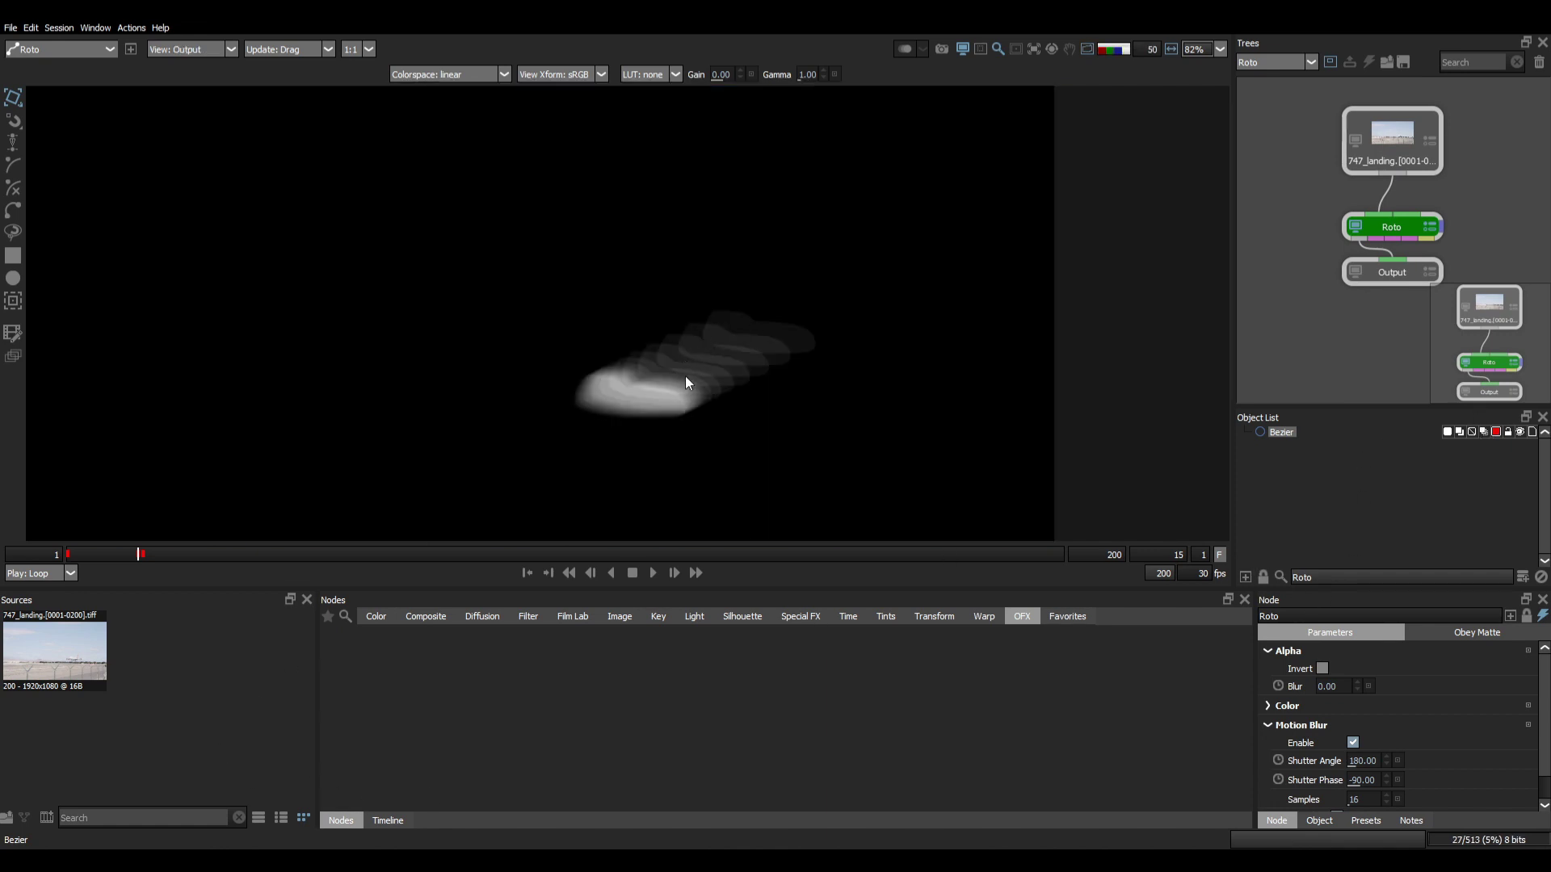
key("f")
scroll(678, 386, "up", 5)
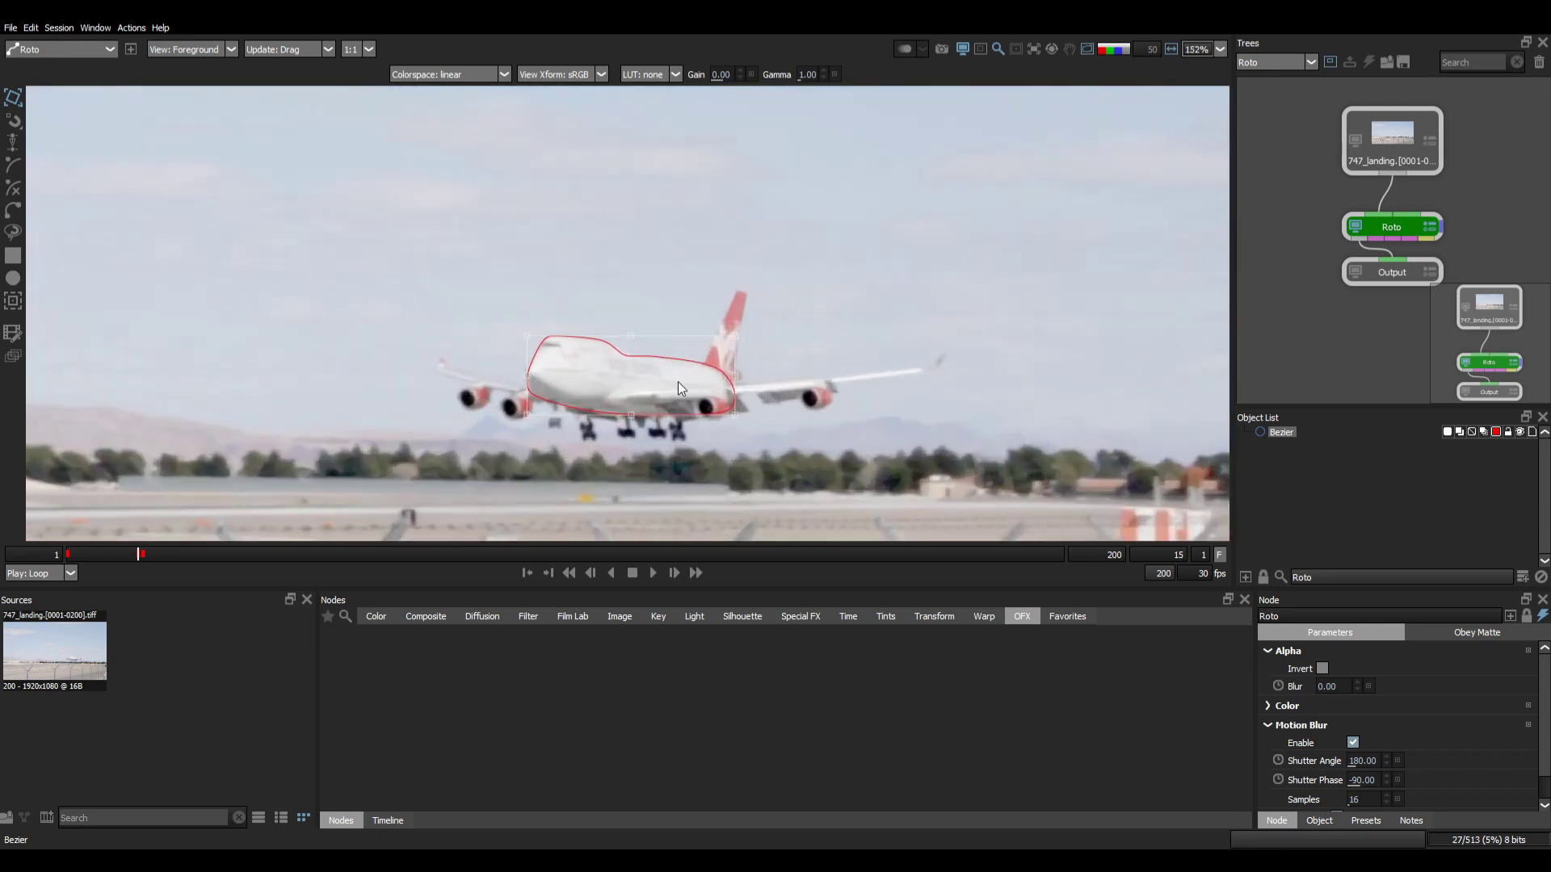
Step: Set the Bezier shape's opacity to 0 at frame 16 and check the output matte
key("Right")
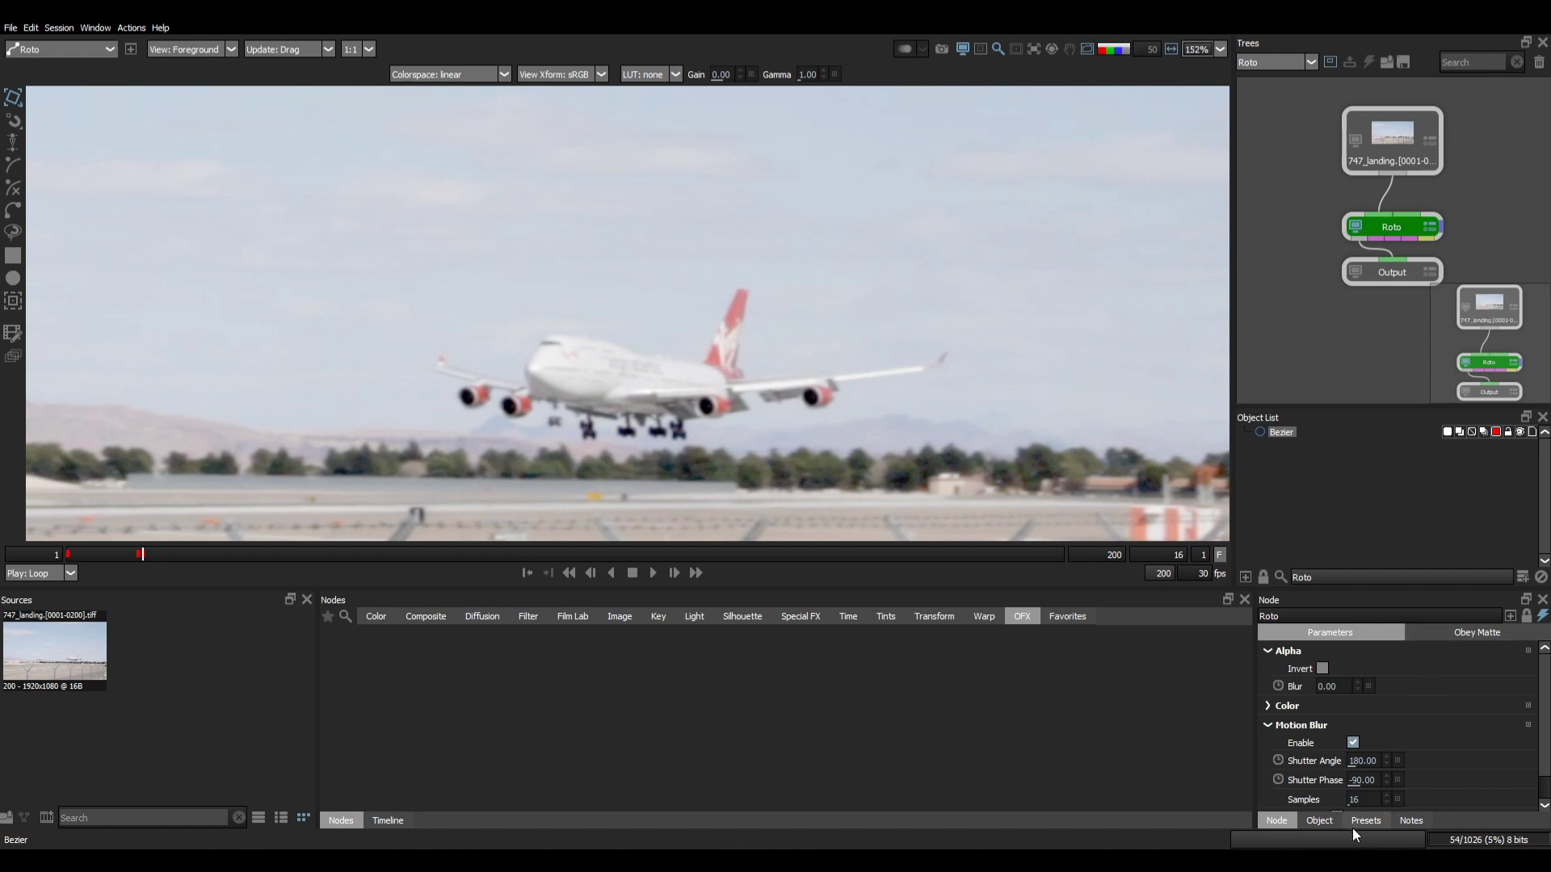
left_click(1325, 820)
left_click_drag(1340, 715, 1095, 735)
key("3")
key("a")
key("a")
key("1")
key("z")
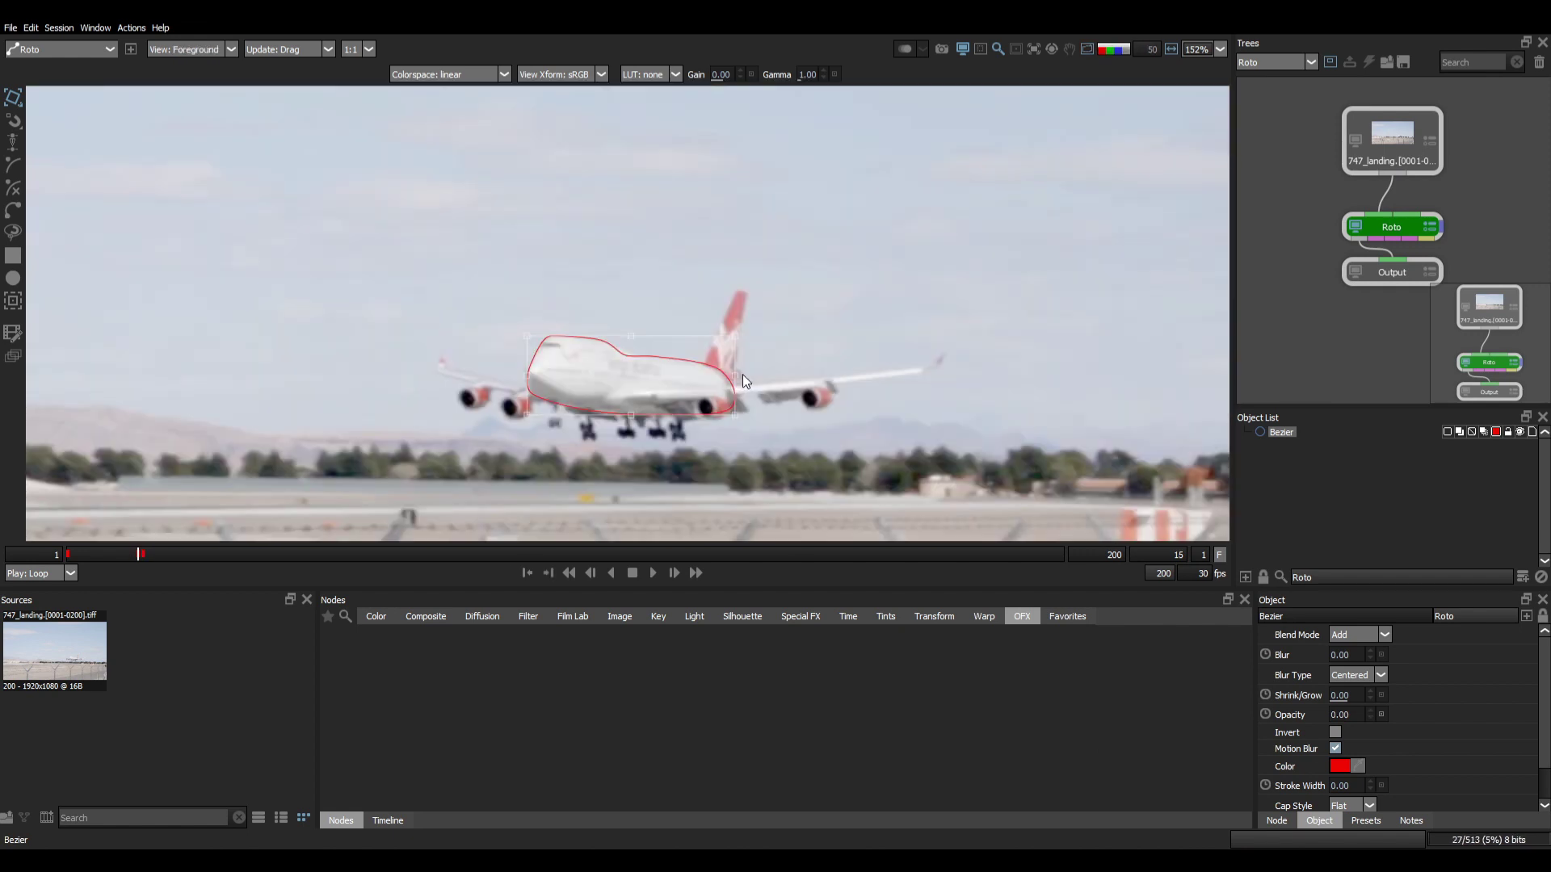
Step: Delete the Bezier shape's keyframe at frame 16 in the timeline
key("Right")
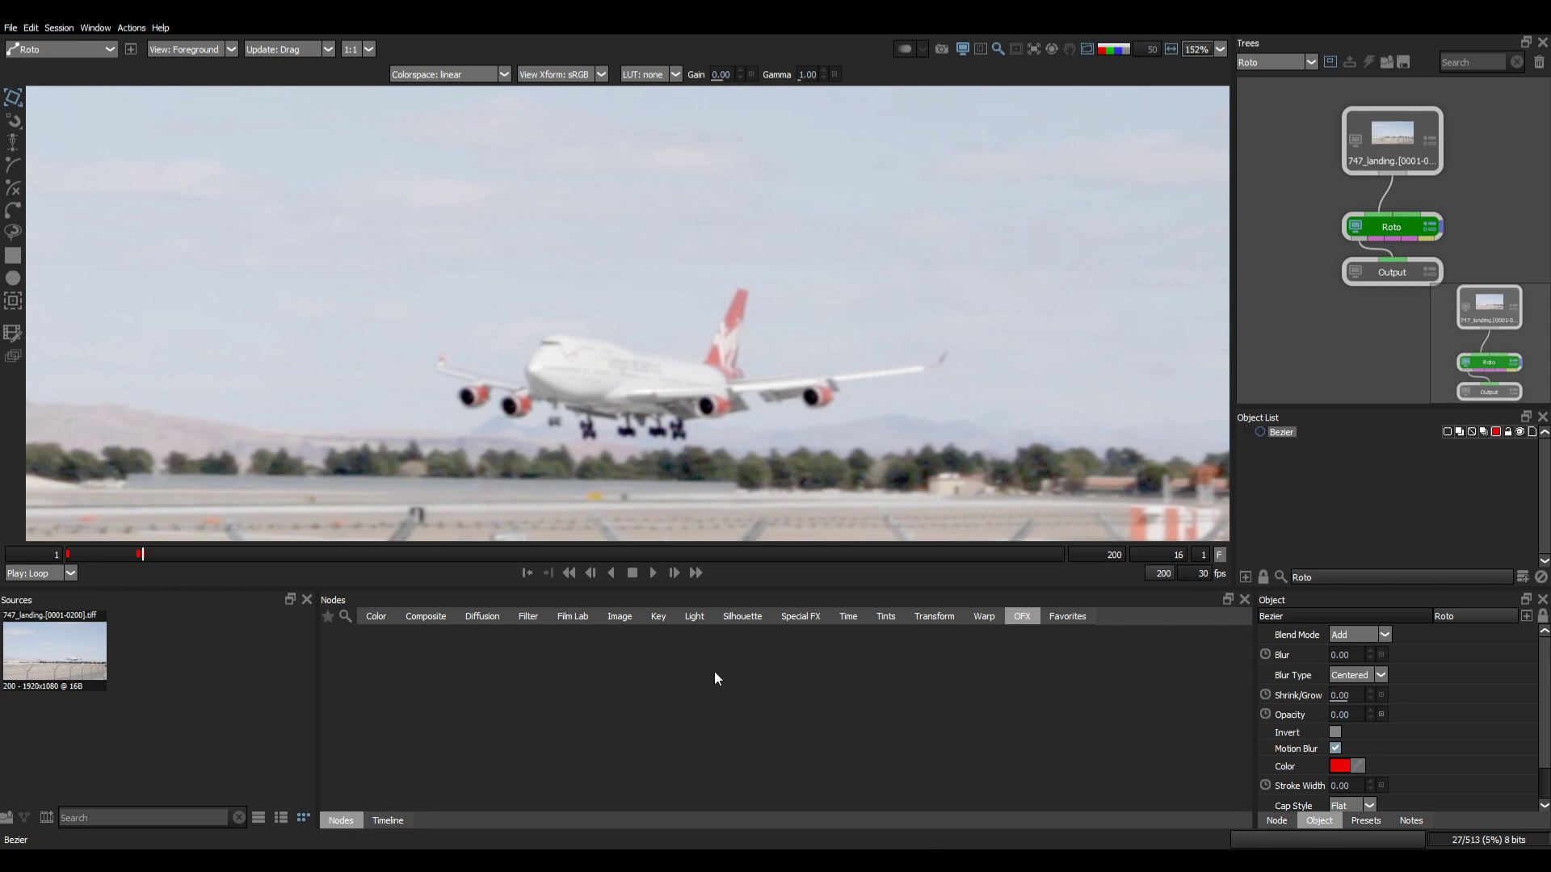
left_click(388, 823)
left_click(797, 661)
key("Delete")
Step: Nudge the shape onto the fuselage at frame 17 and enable opacity keyframing there with a value of 0
key("Right")
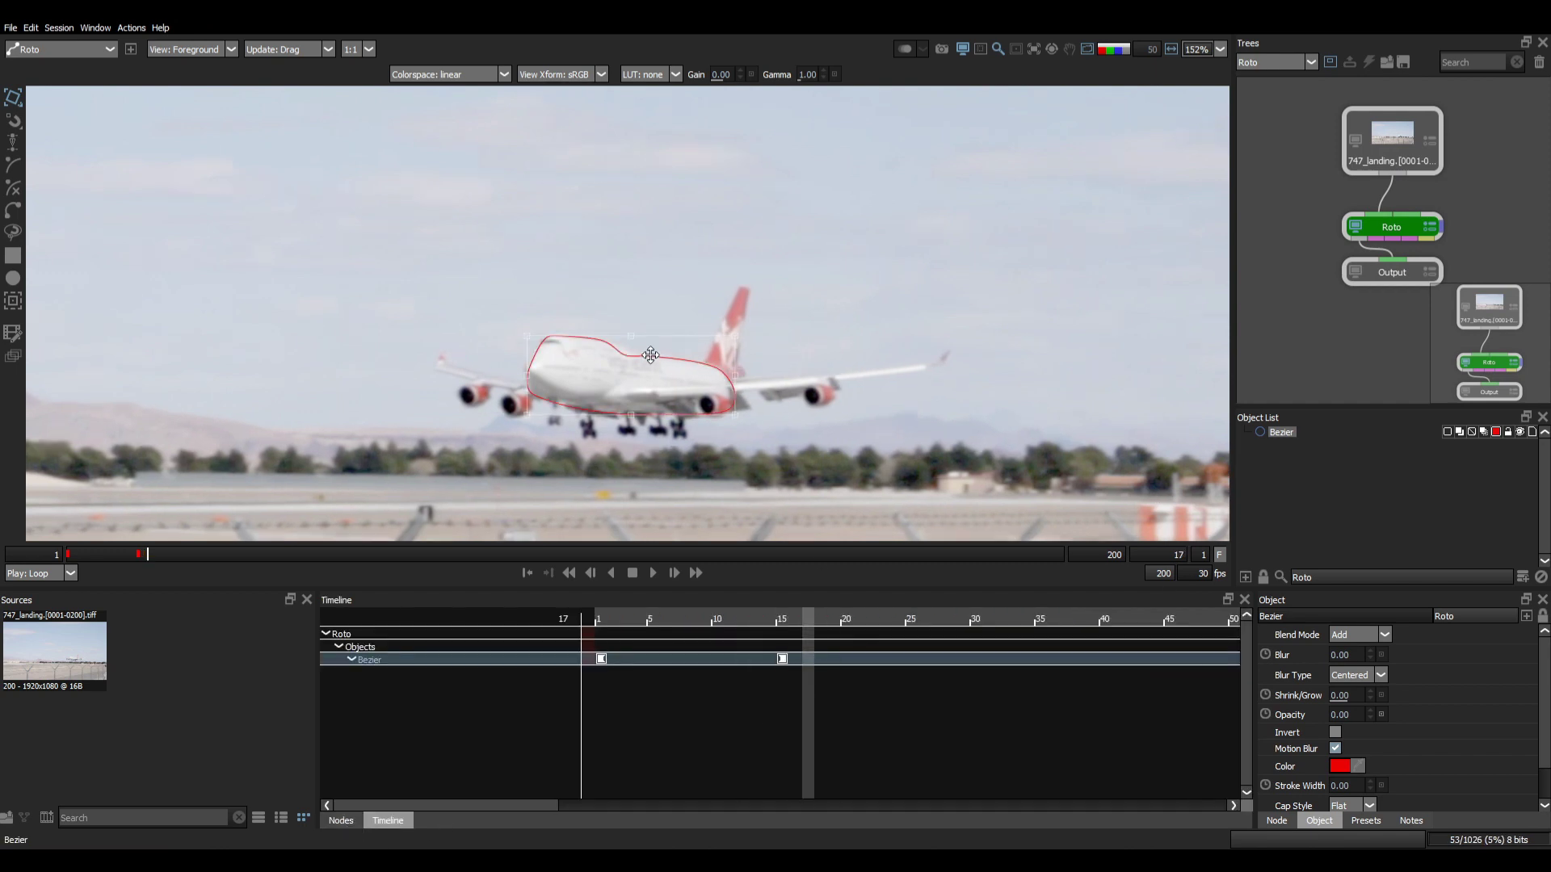
left_click_drag(654, 352, 650, 351)
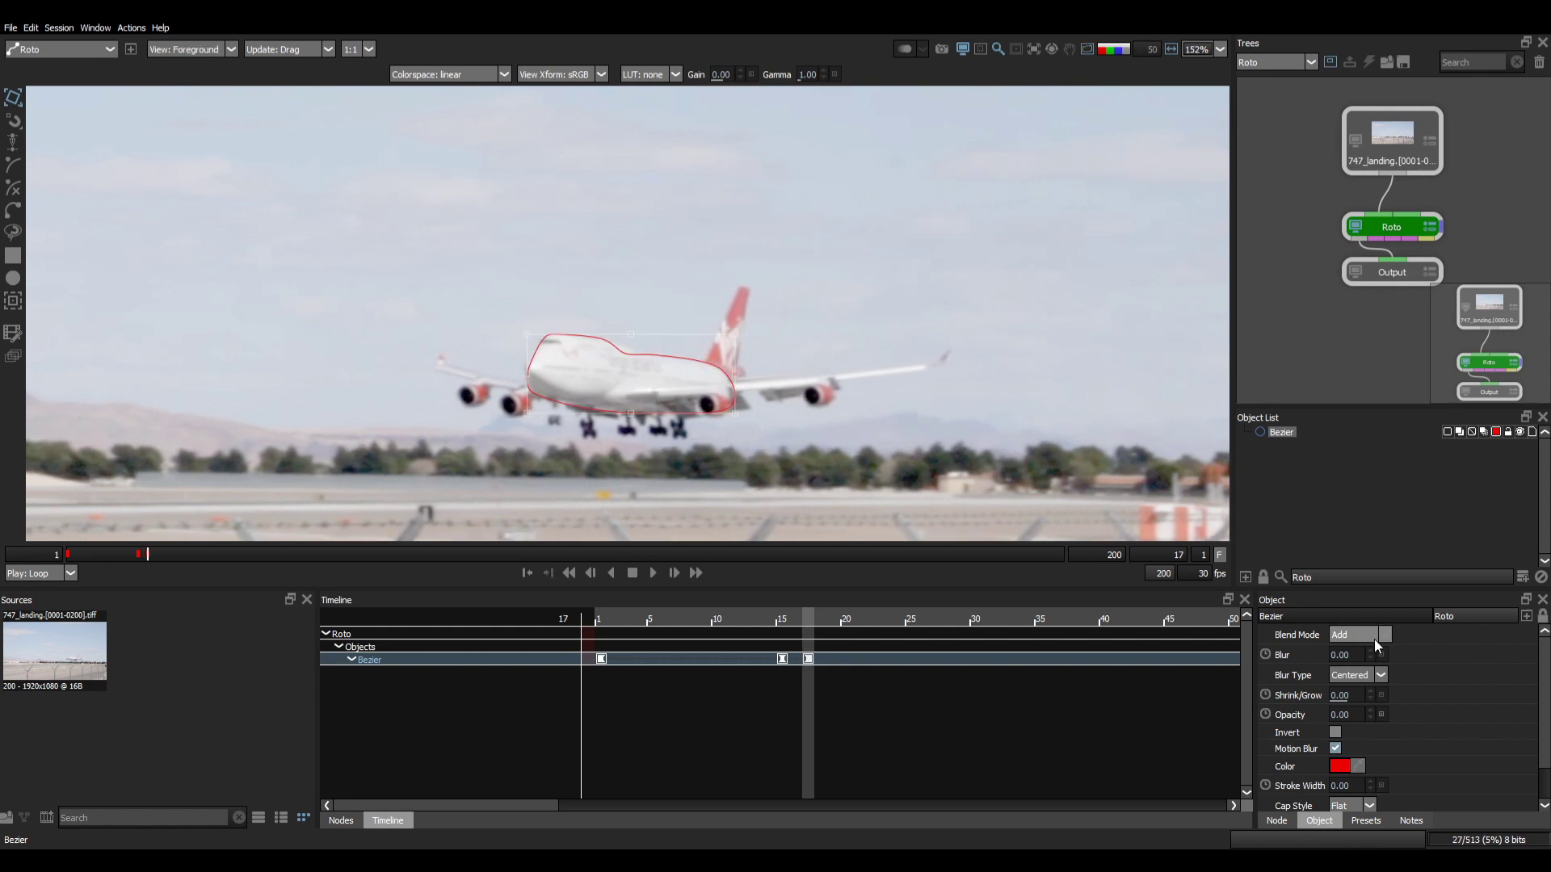
left_click(1265, 714)
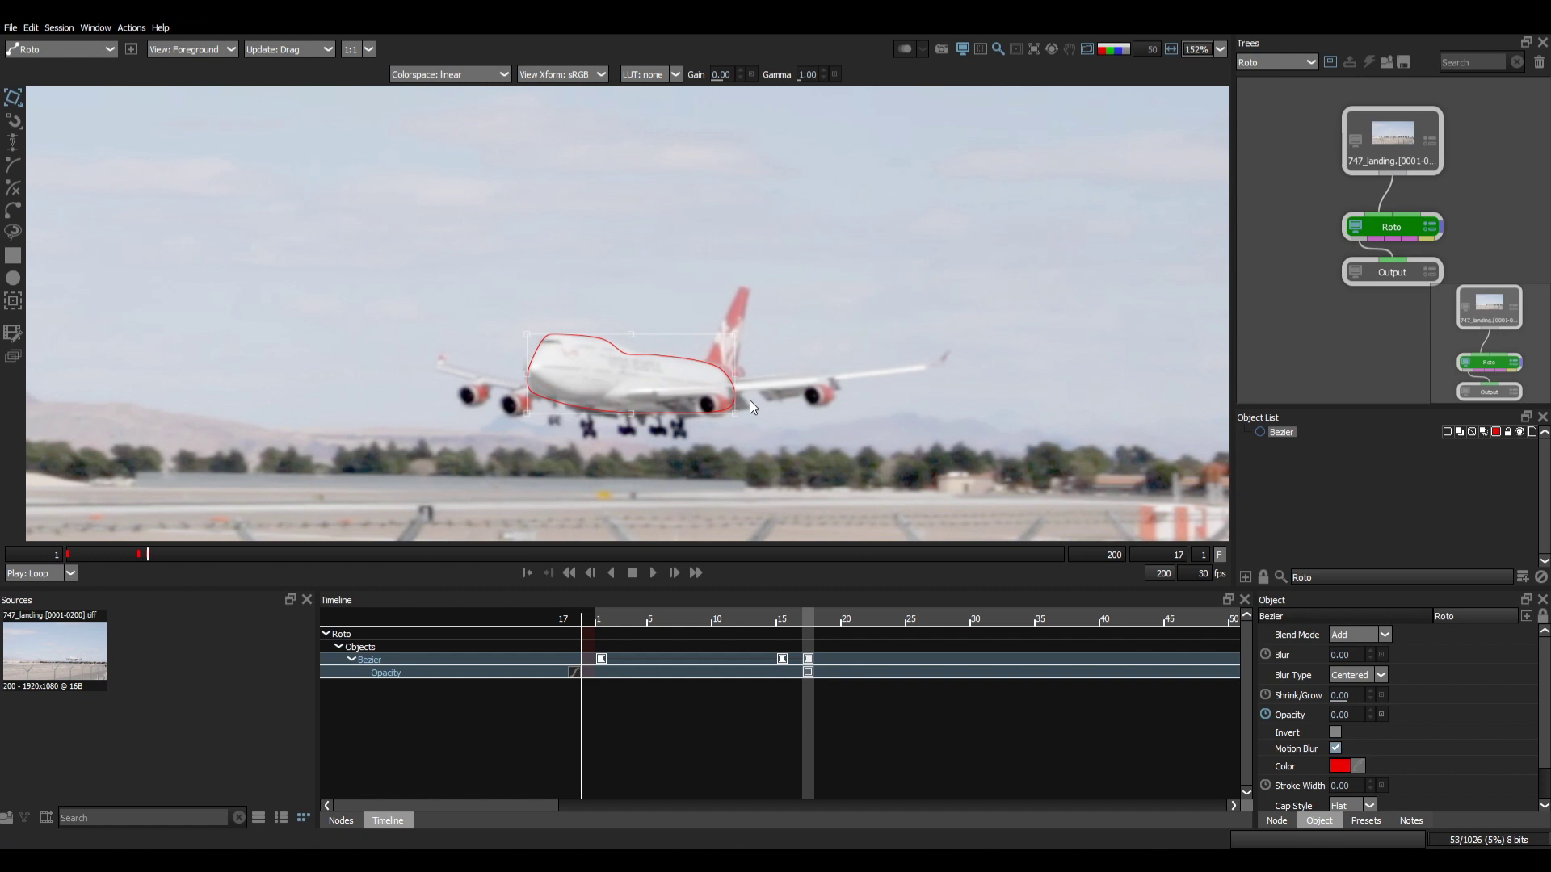
Step: Key the Bezier shape's opacity at 100 on frame 16 and deselect the shape
key("Left")
left_click(1348, 715)
type("100")
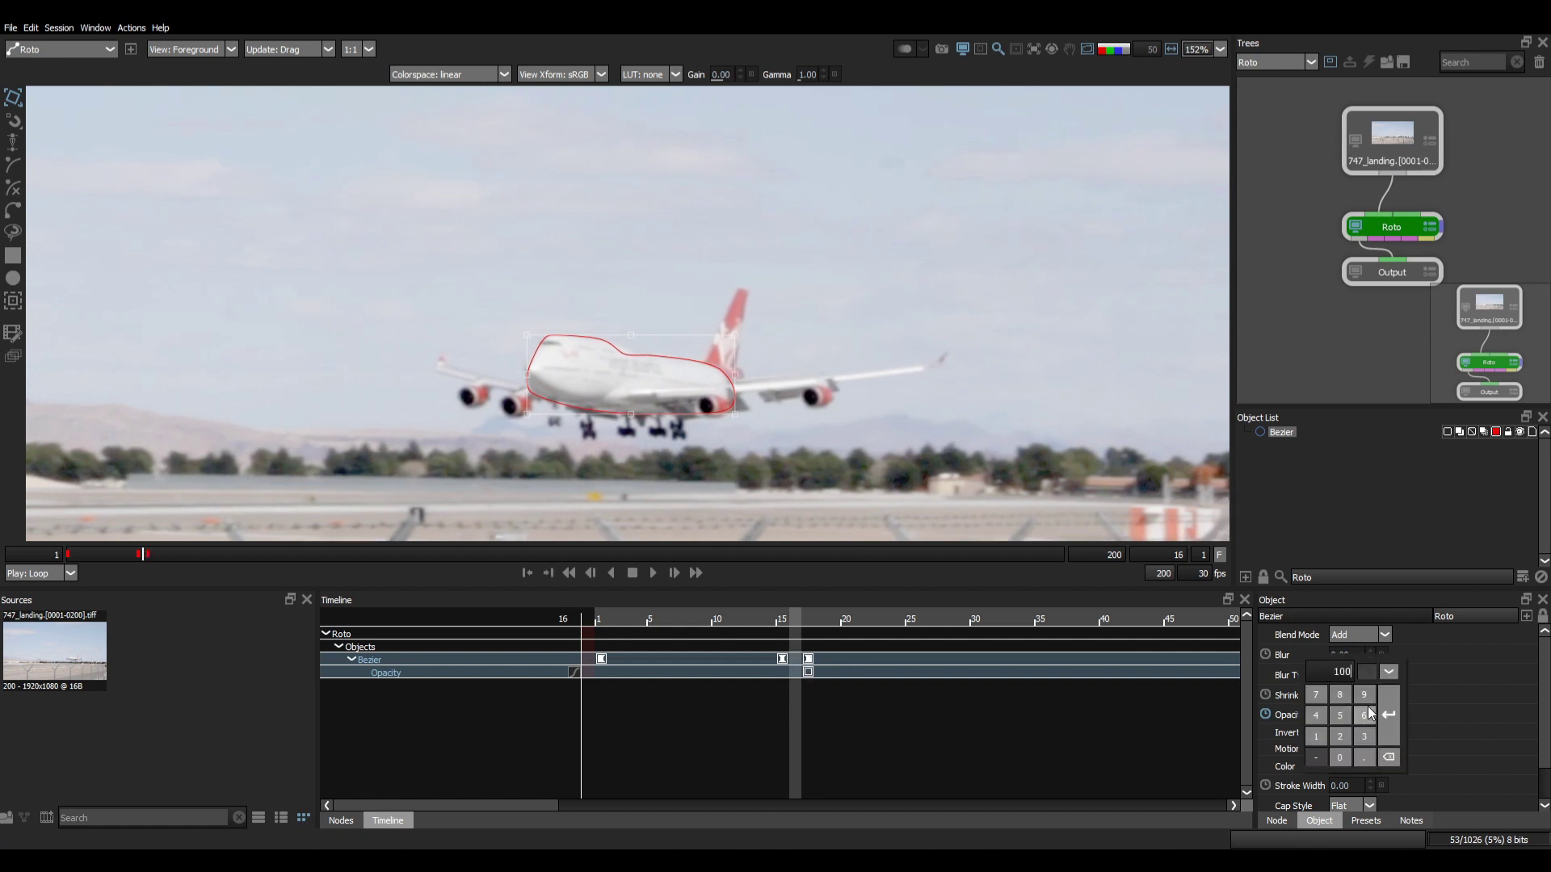
key("Return")
left_click(810, 281)
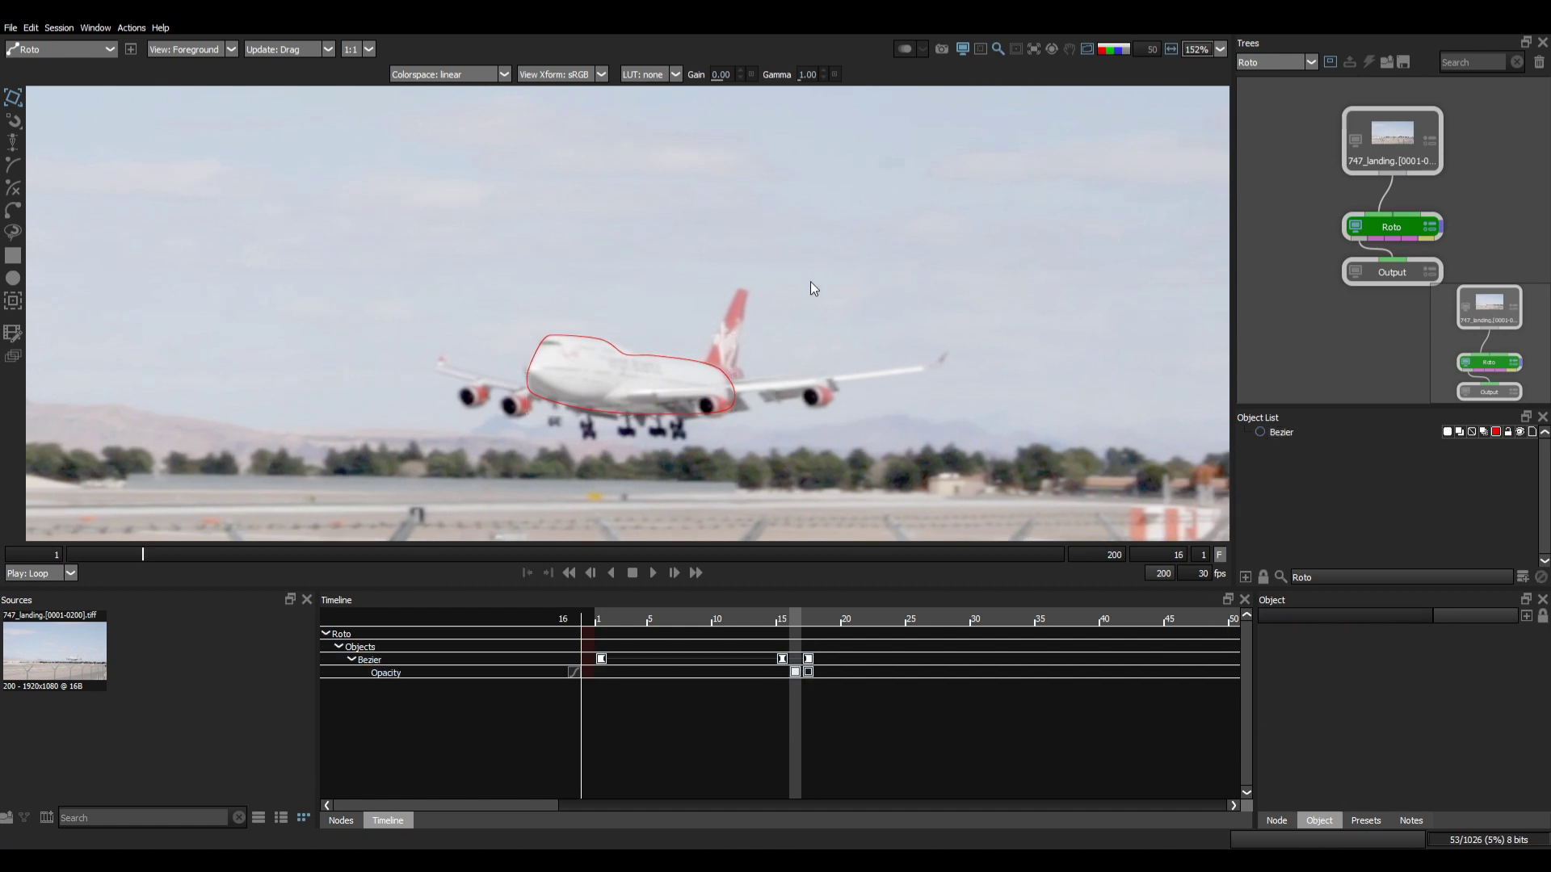
Step: Check the output matte overlay at frame 16, return to the Foreground view, and reselect the Bezier shape
key("3")
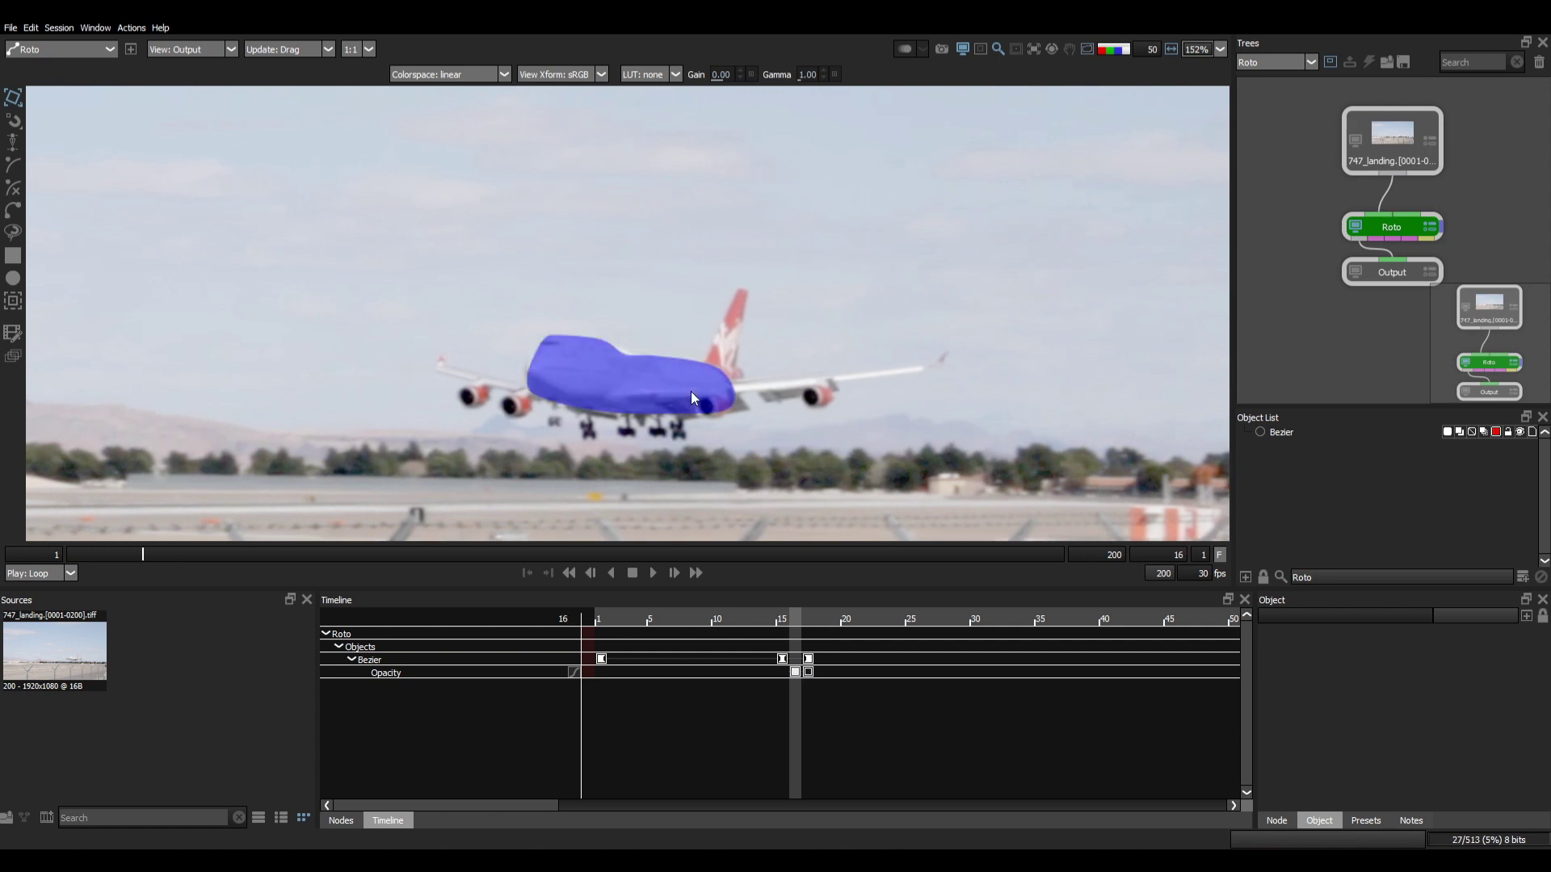
scroll(646, 386, "down", 2)
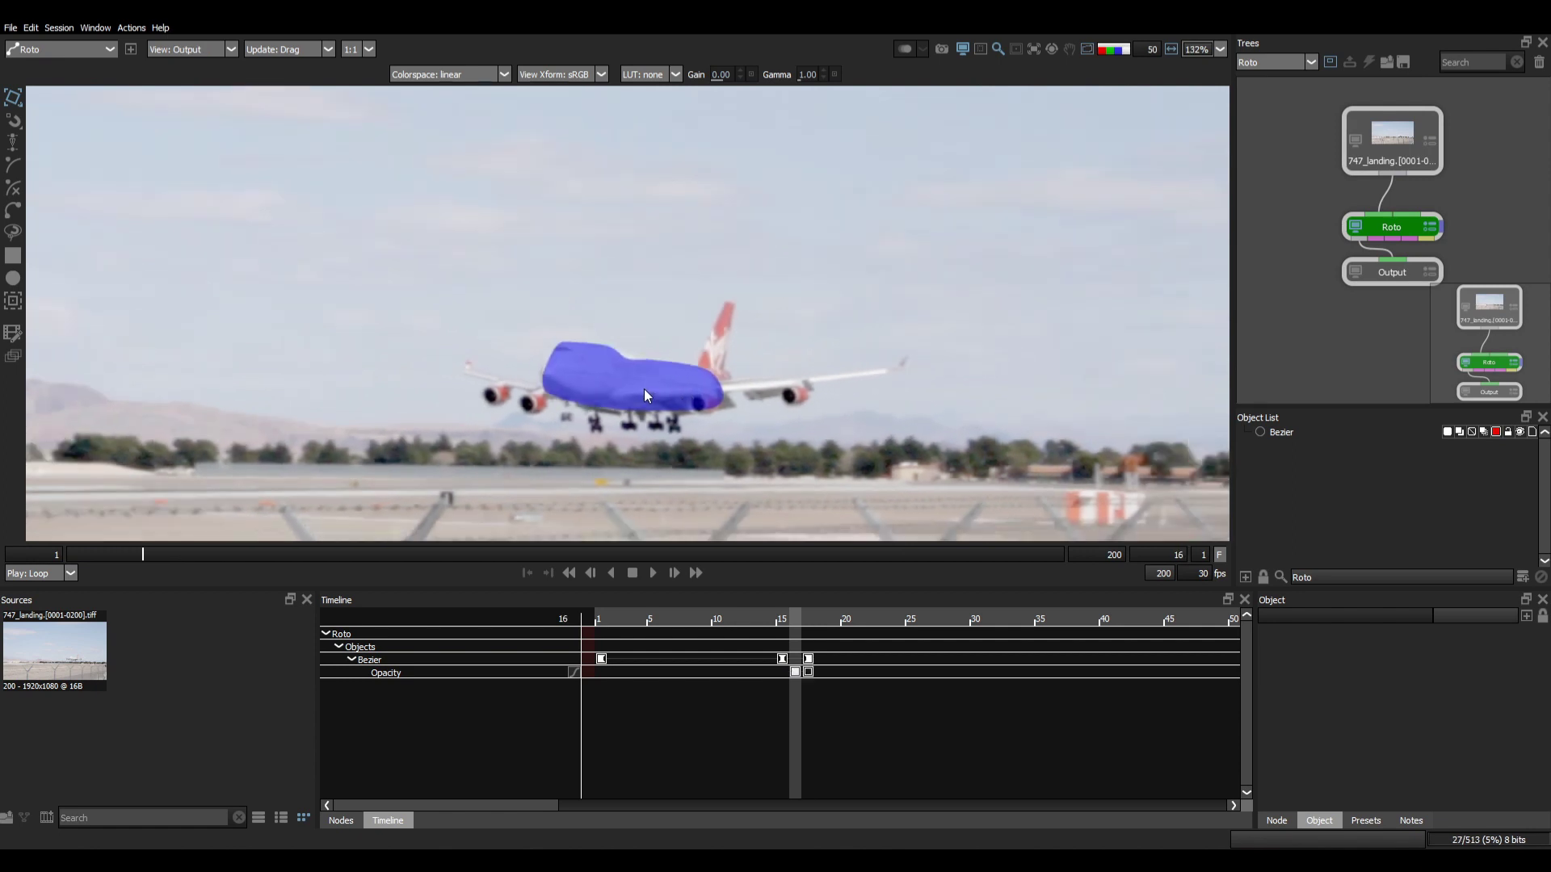
key("1")
left_click(674, 372)
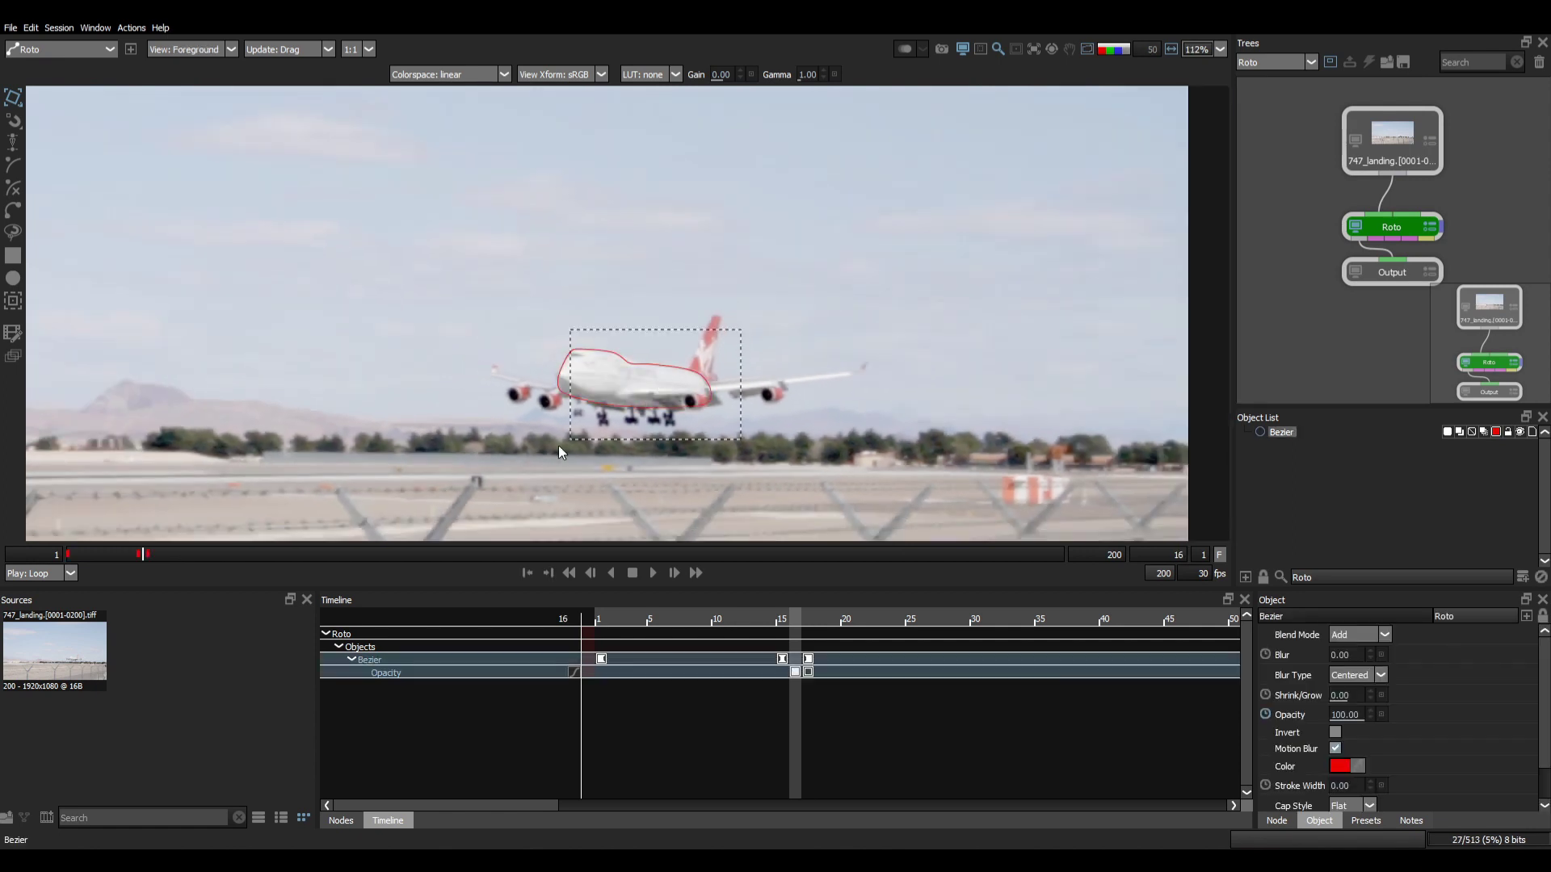
Step: Turn off the Bezier shape's opacity keyframing and restore it
left_click(804, 675)
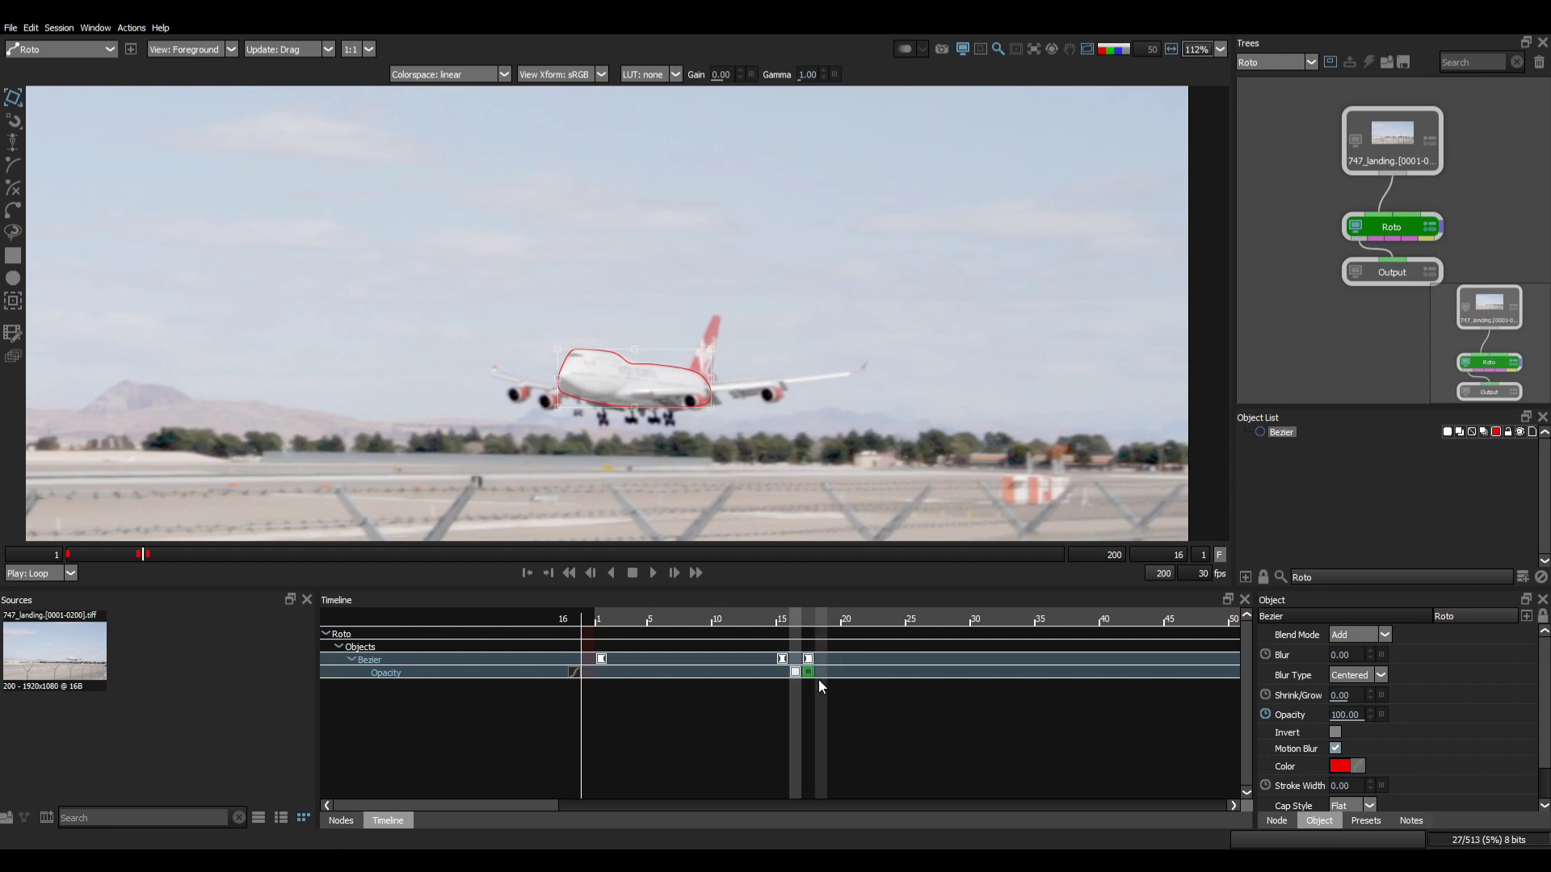
left_click(1265, 716)
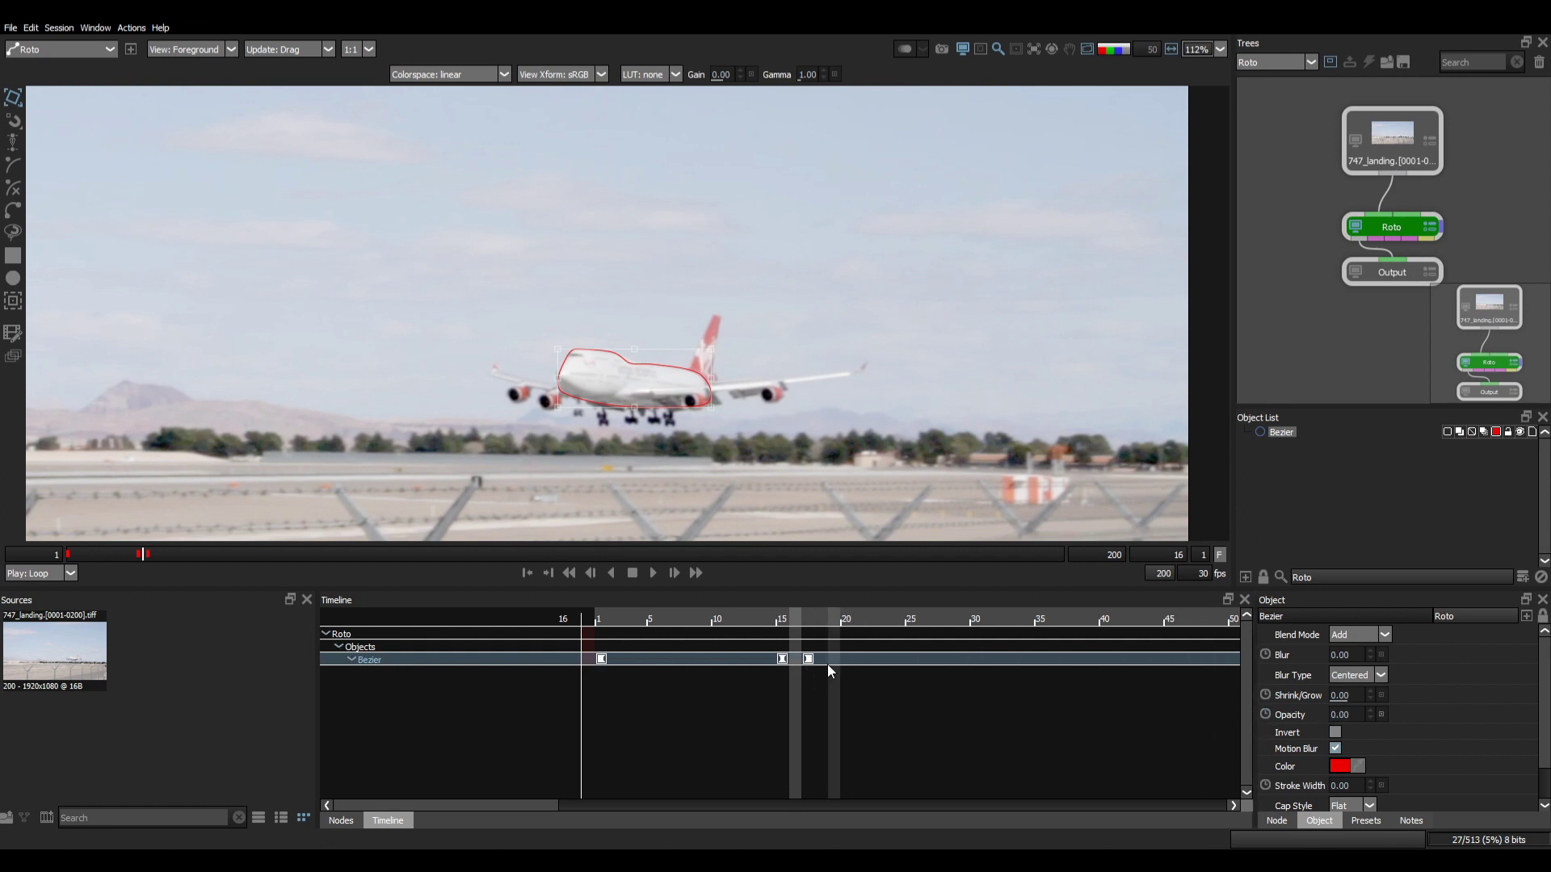
left_click(1264, 715)
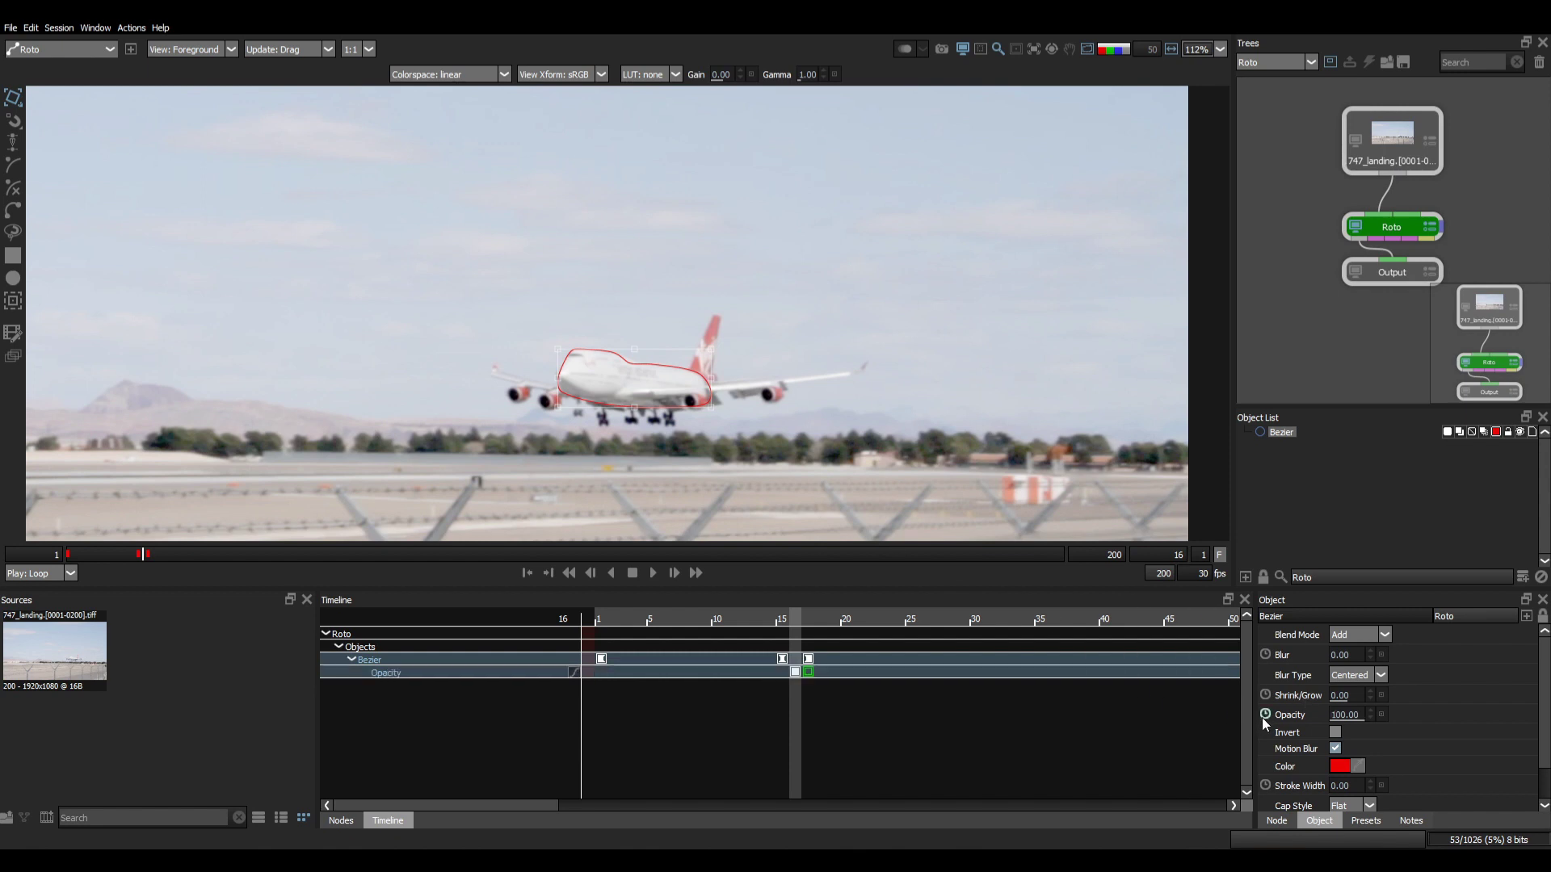
Step: Remove the opacity keyframe at frame 16 and move the zero-opacity keyframe from frame 17 to frame 15
left_click(807, 671)
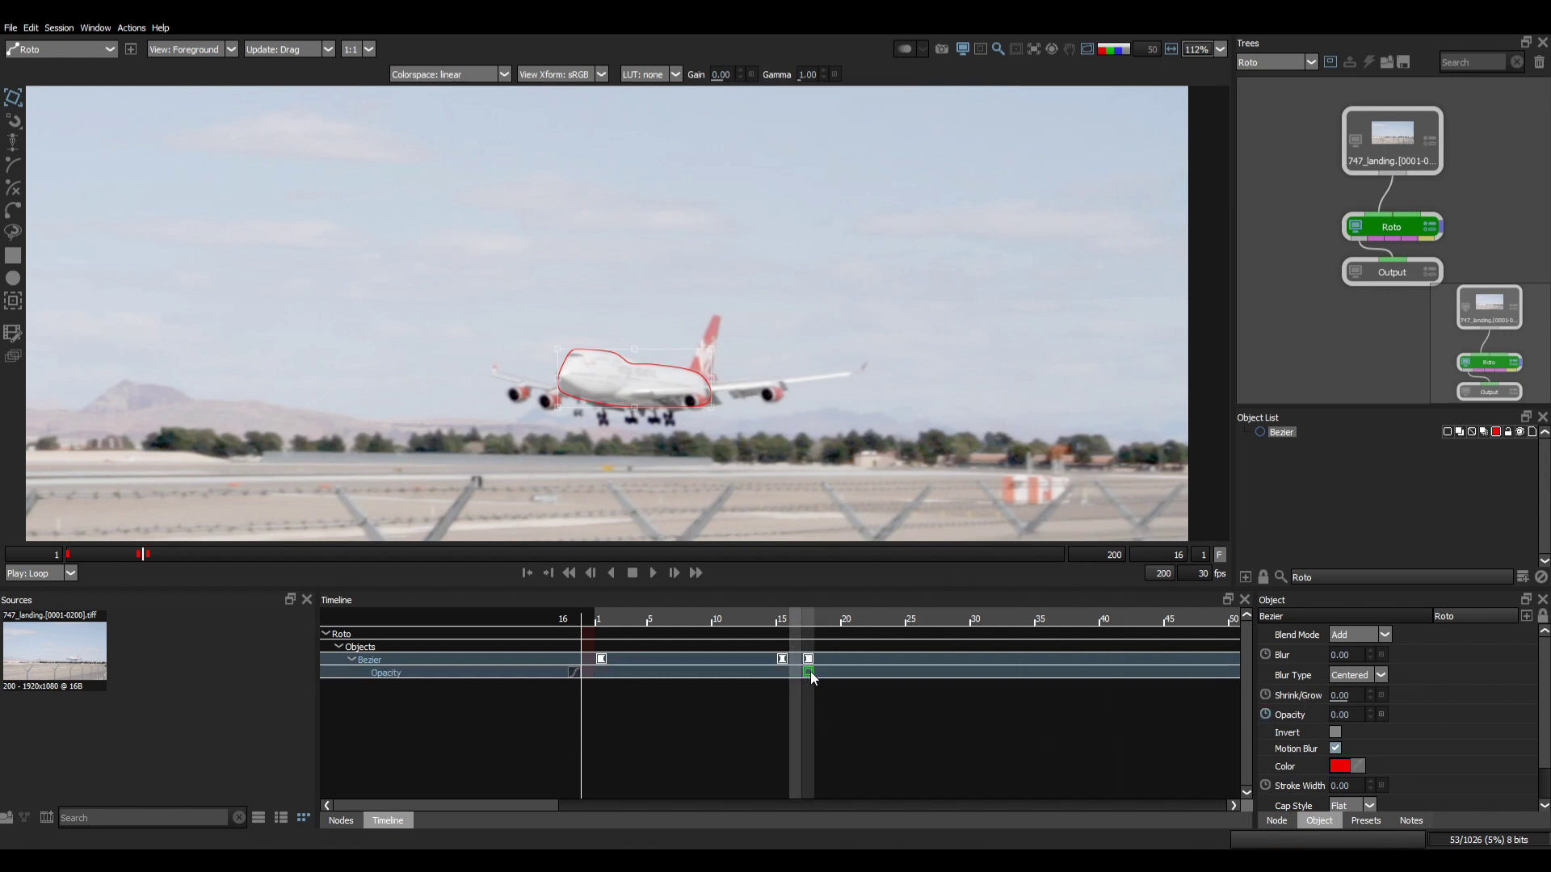
left_click(783, 659)
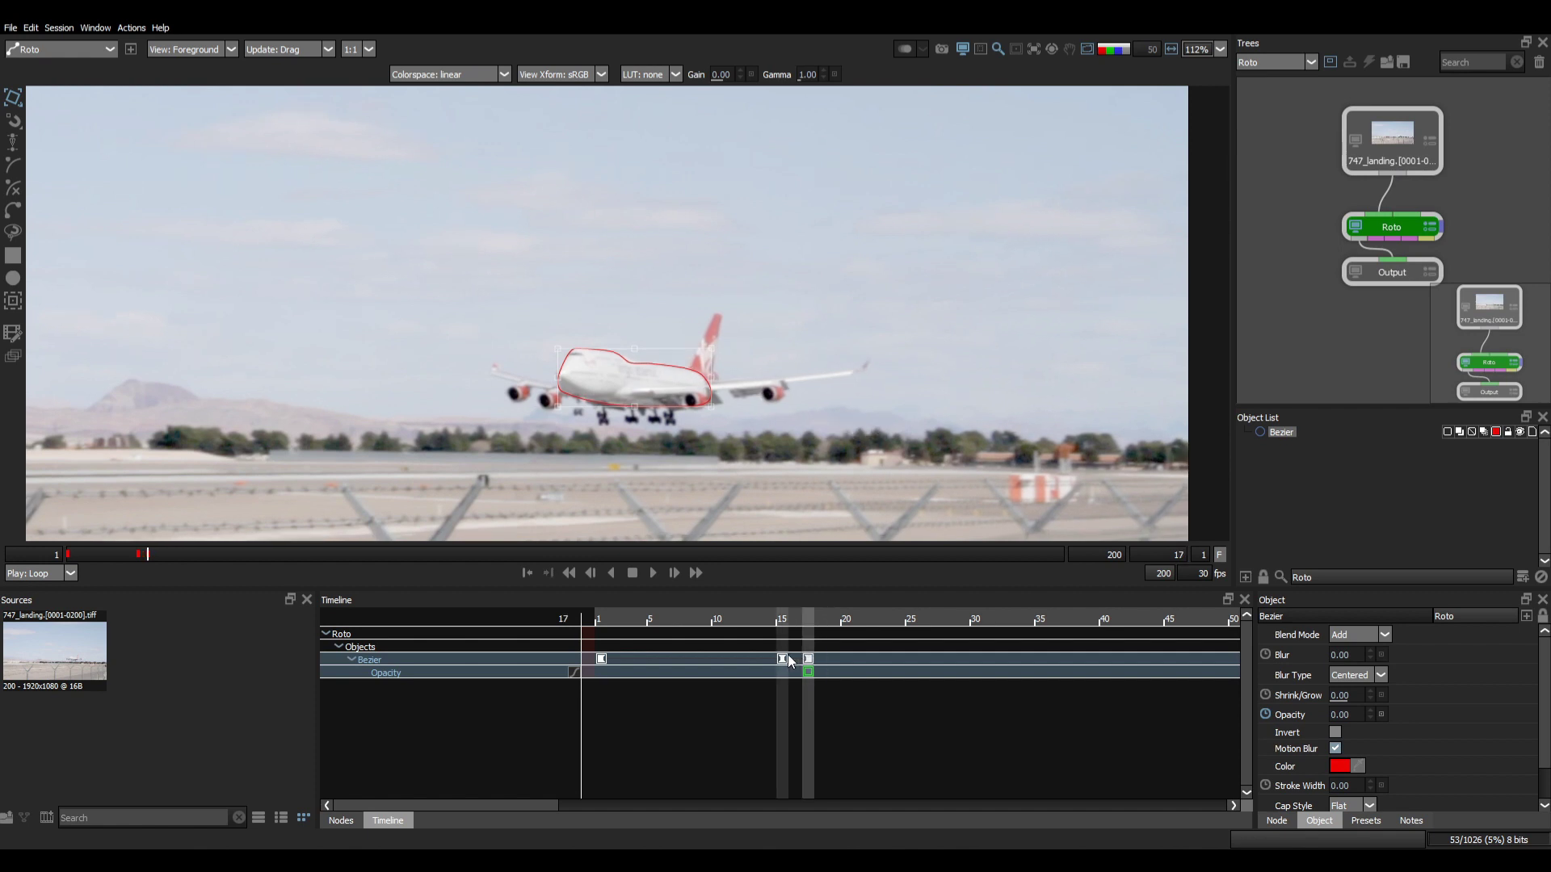
left_click(795, 658)
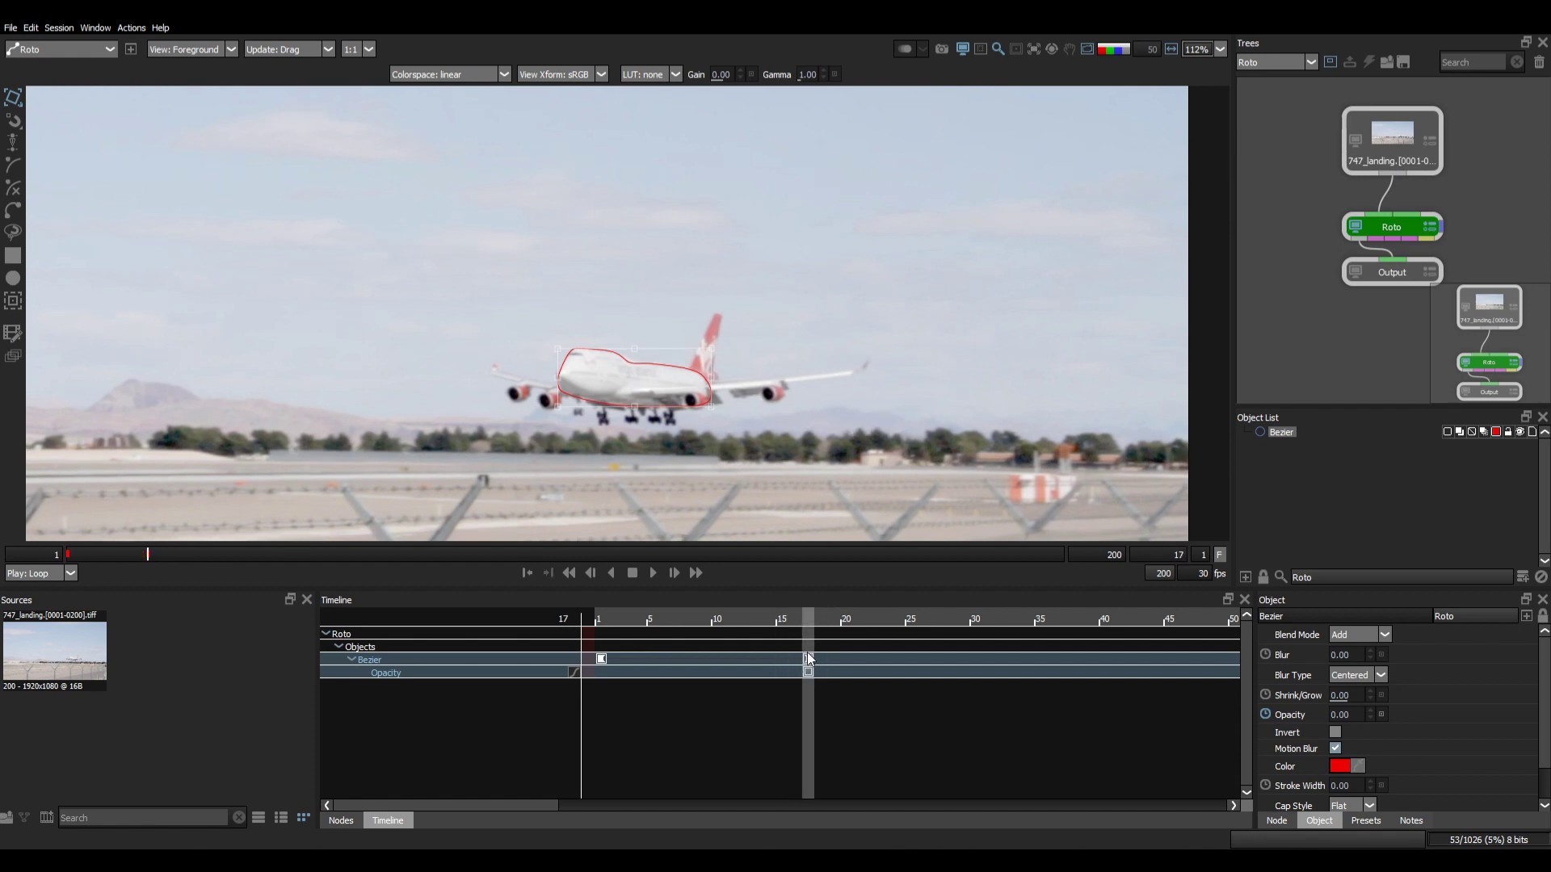
left_click(782, 620)
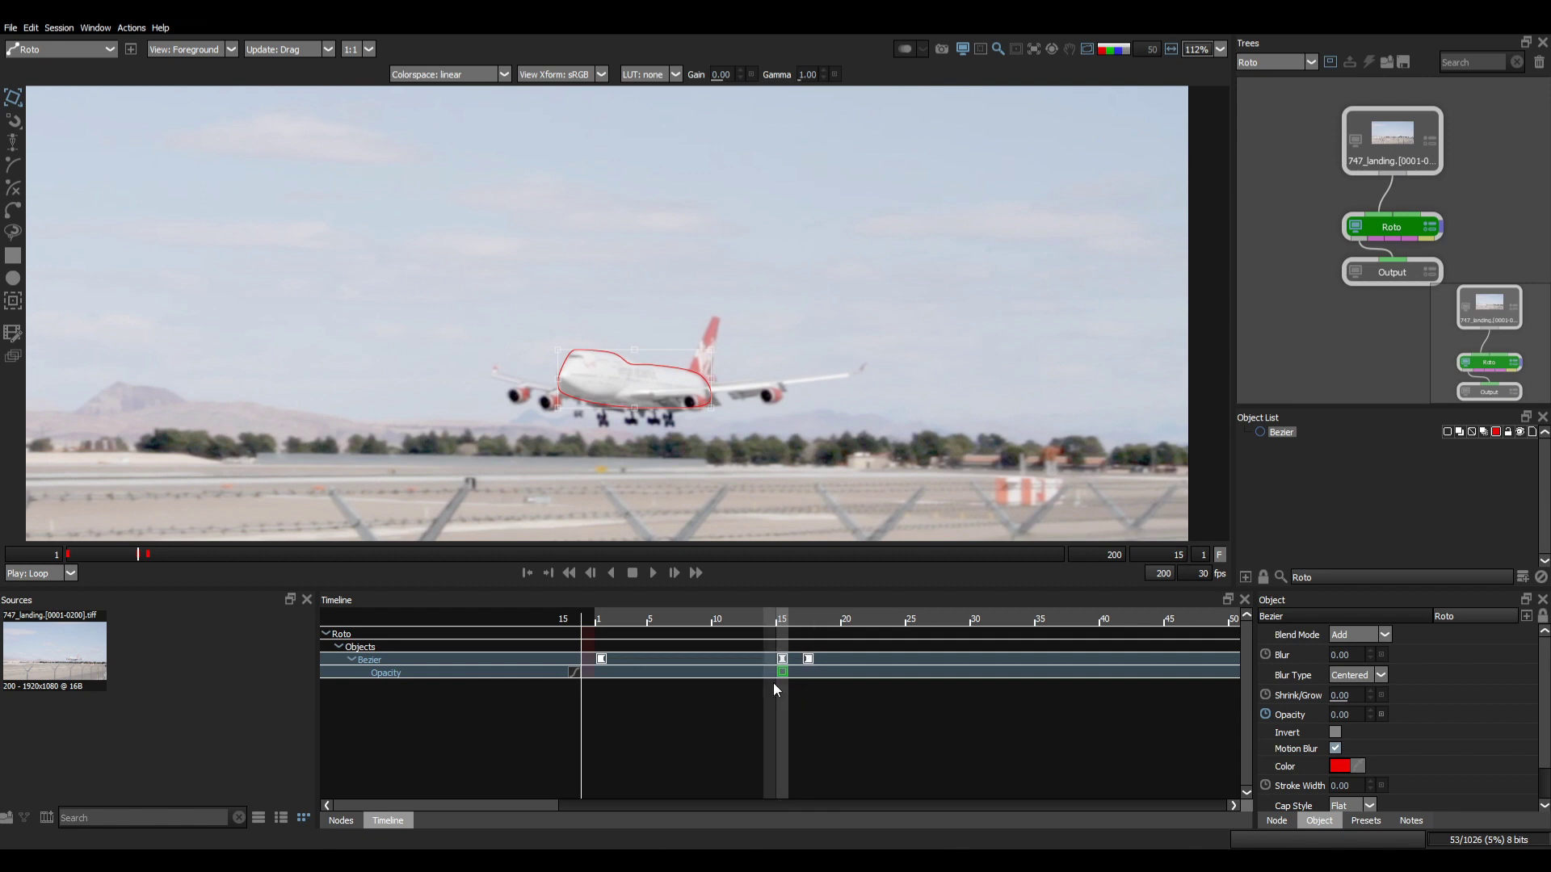
Step: Delete the Bezier shape's keyframe at frame 17 and key its opacity at 100 on frame 1
left_click(809, 659)
key("Delete")
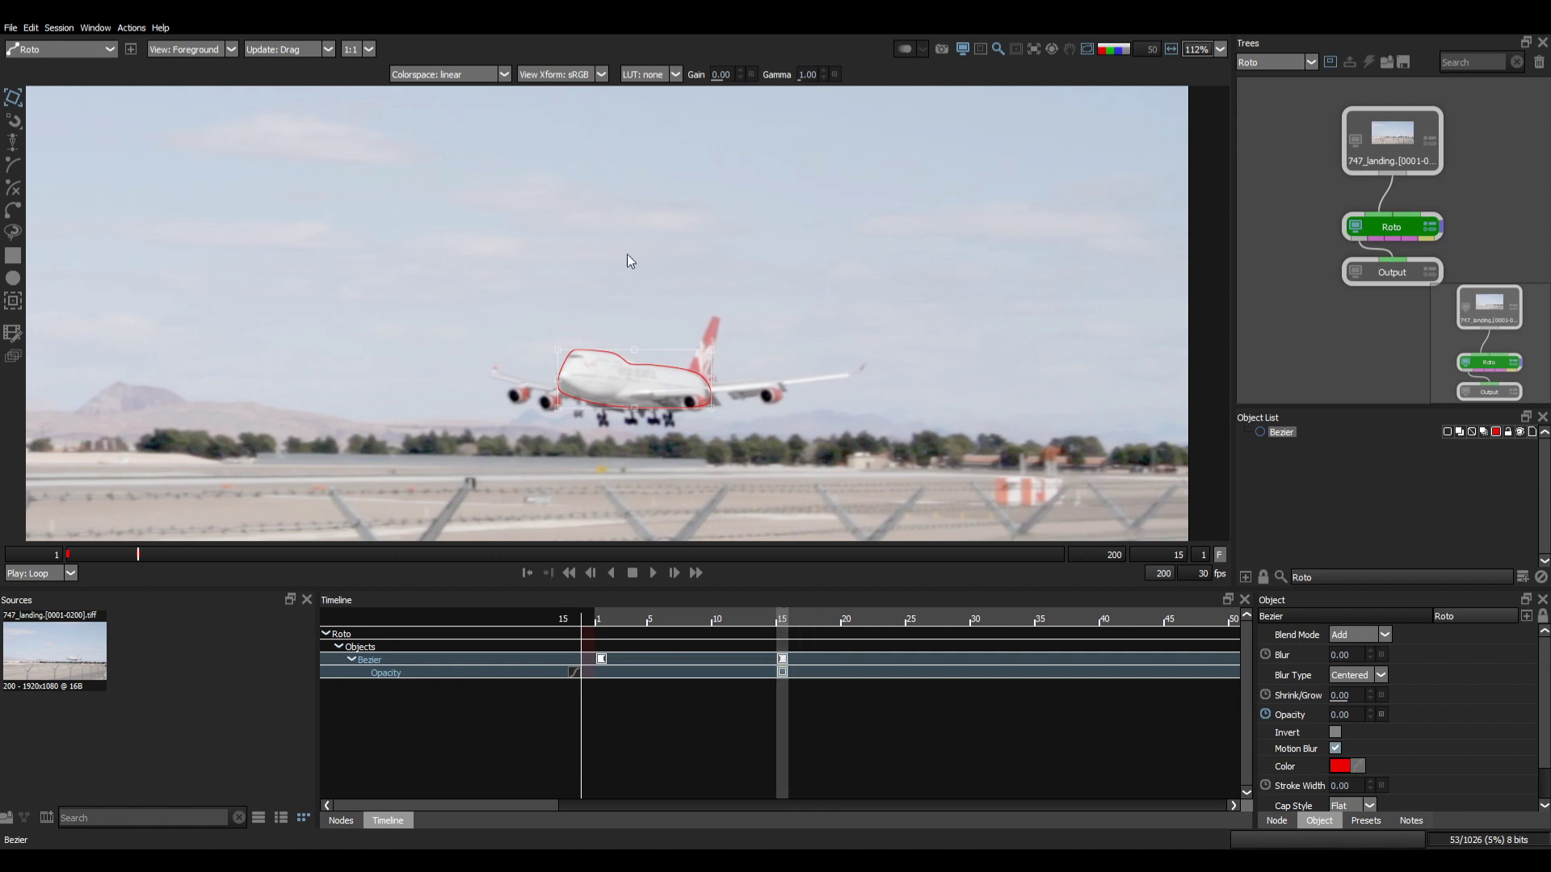
left_click(783, 671)
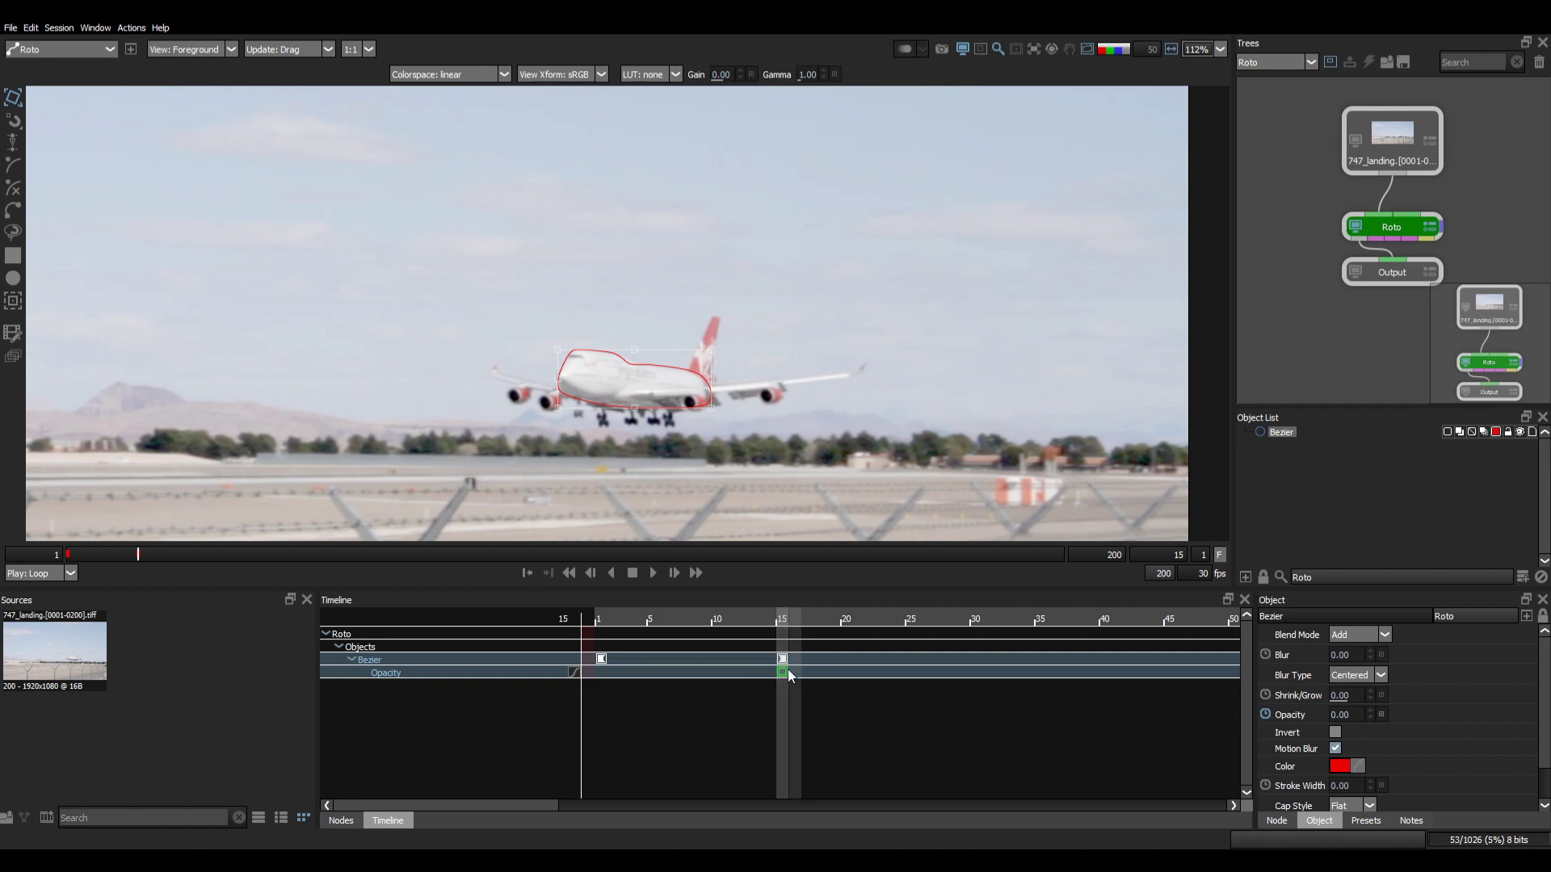
left_click(602, 625)
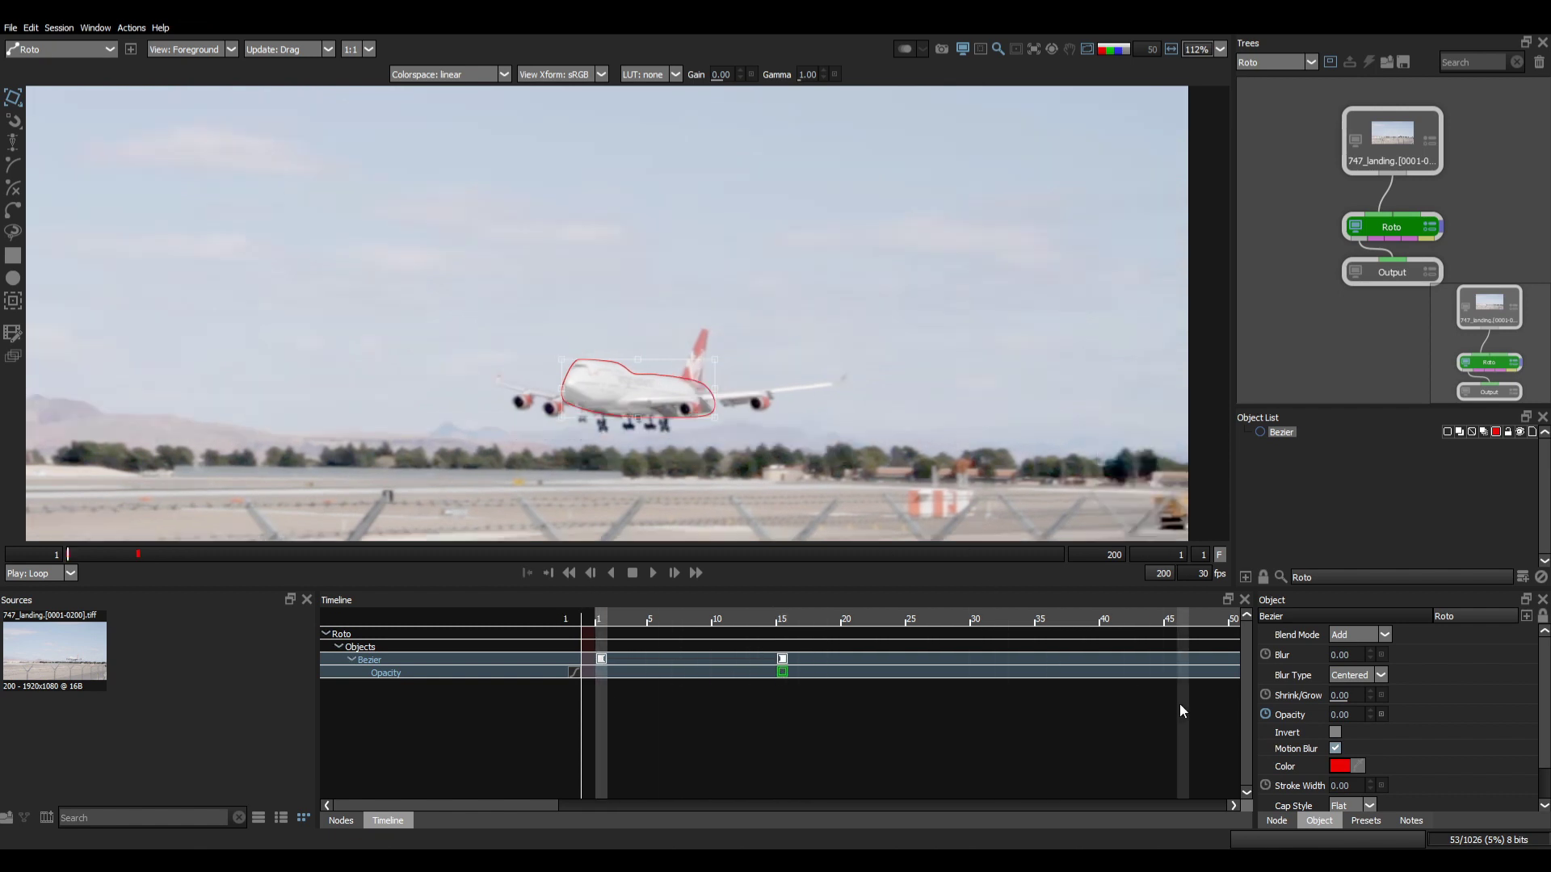
left_click_drag(1343, 715, 1542, 711)
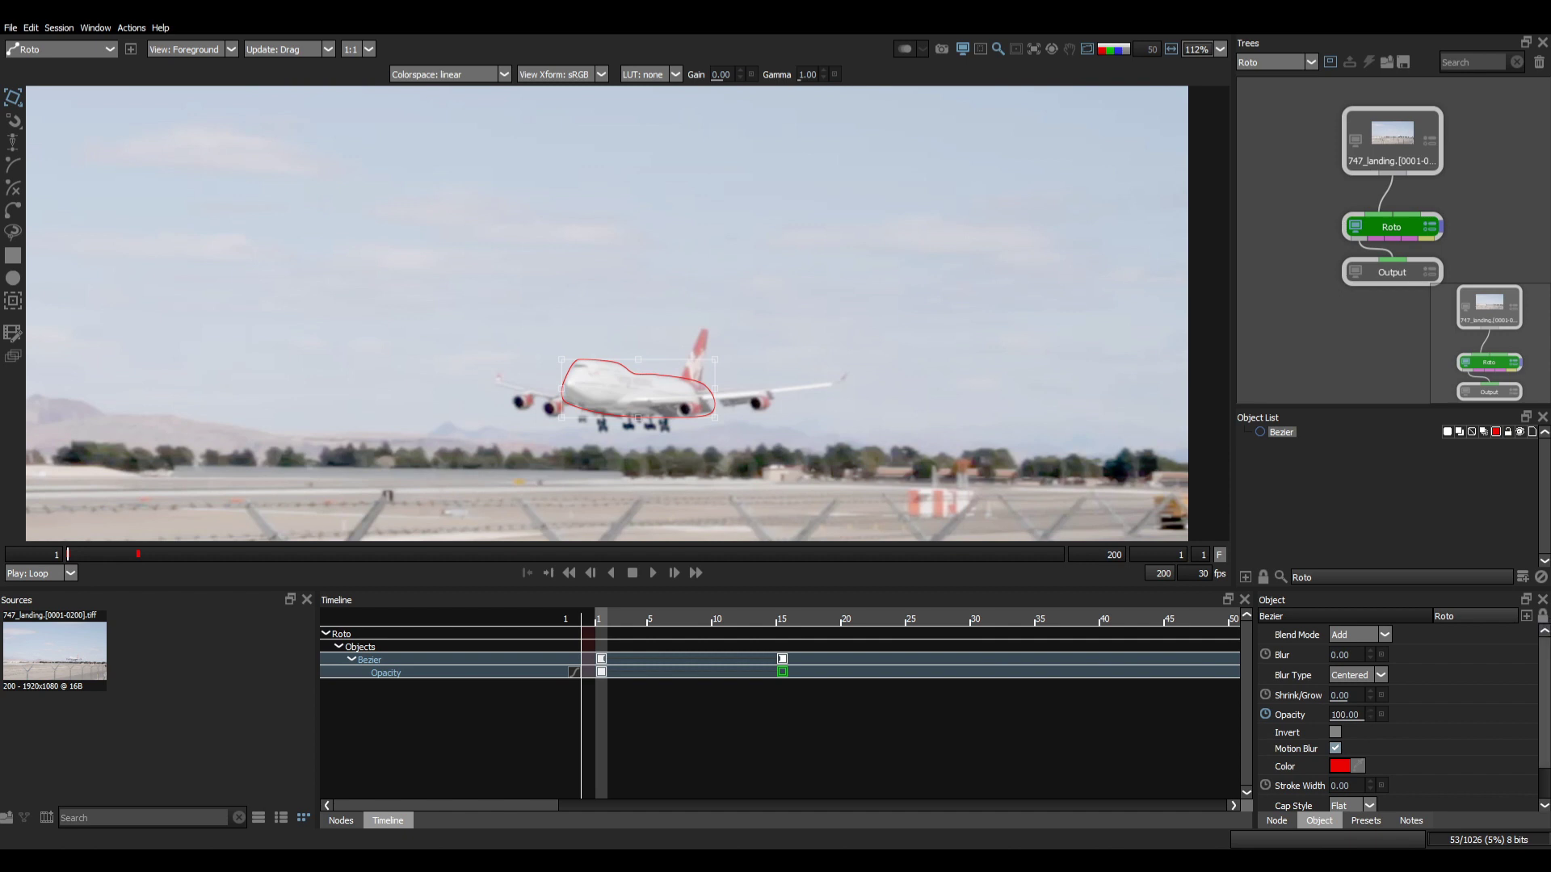
Step: Play the shot from frame 1 and compare the Foreground view with the output's matte overlay
left_click_drag(736, 437, 670, 442)
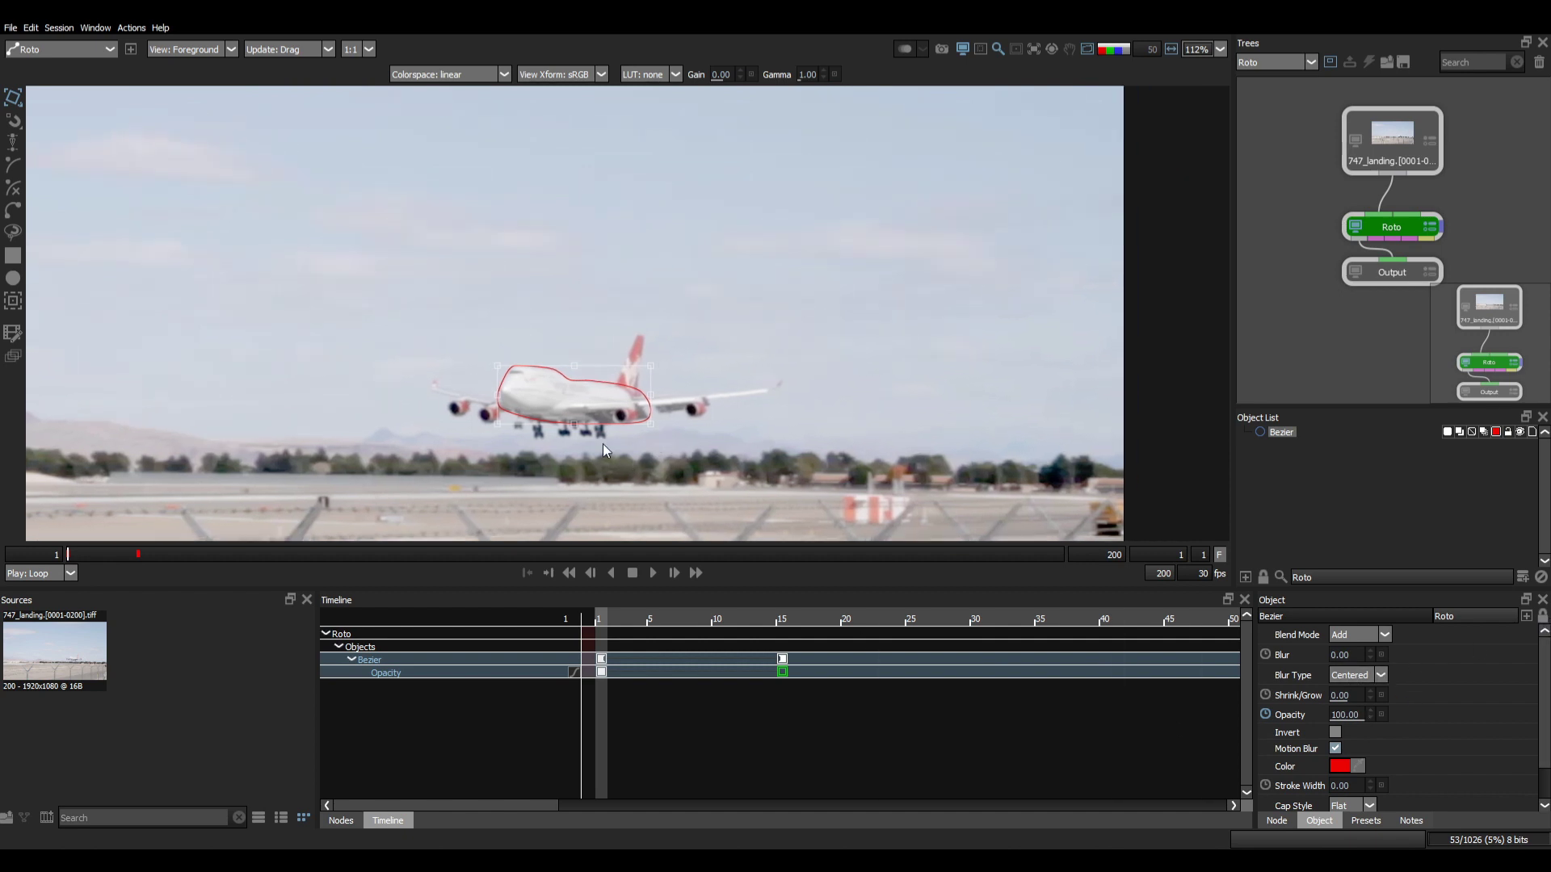
scroll(607, 441, "up", 5)
left_click(654, 572)
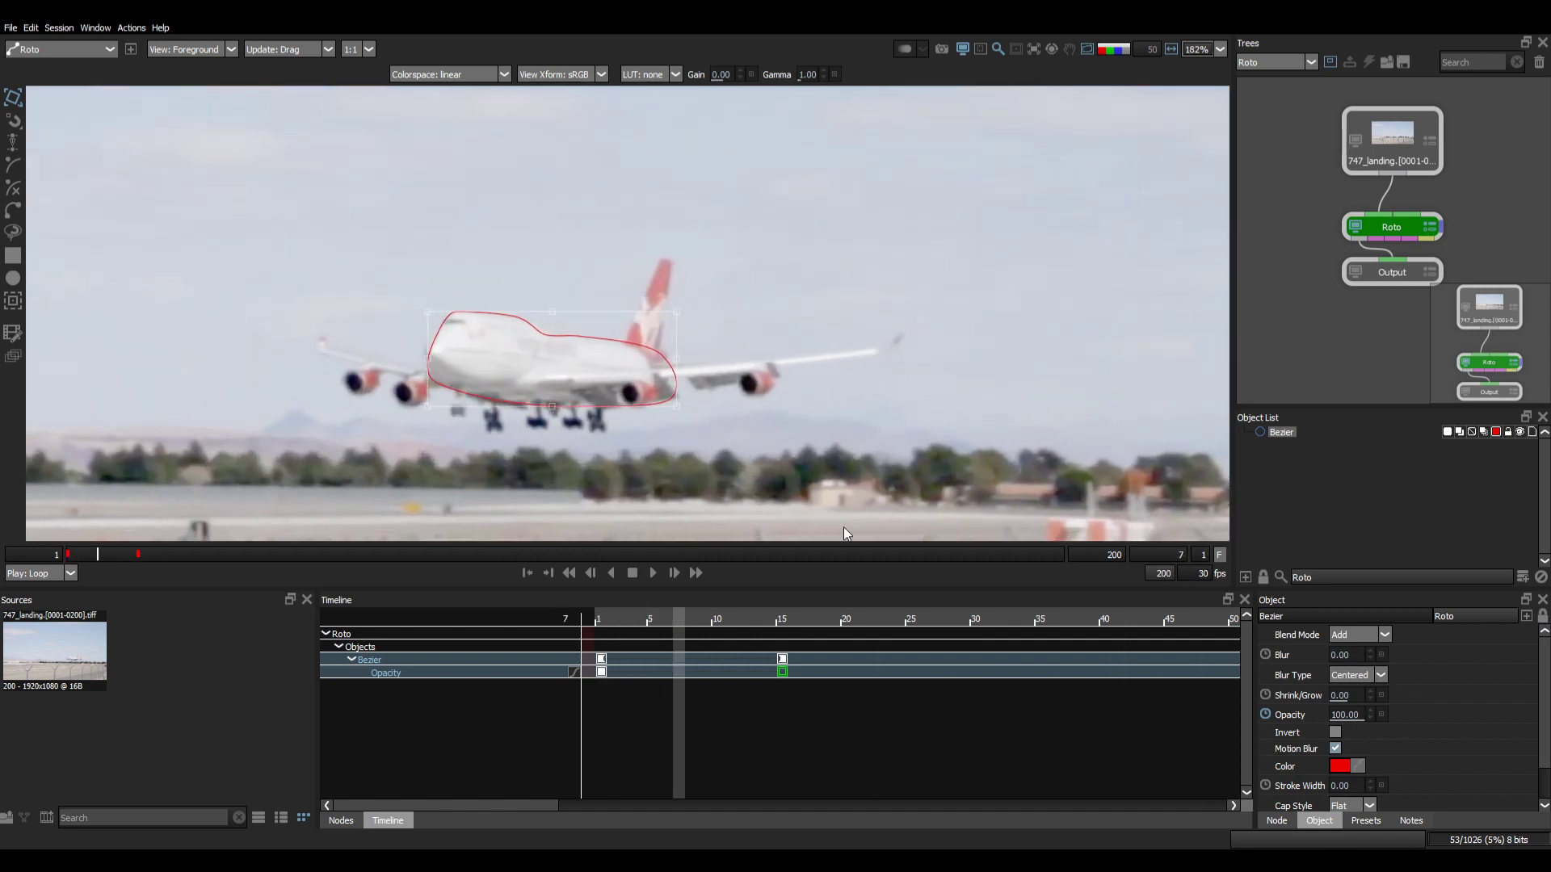
key("3")
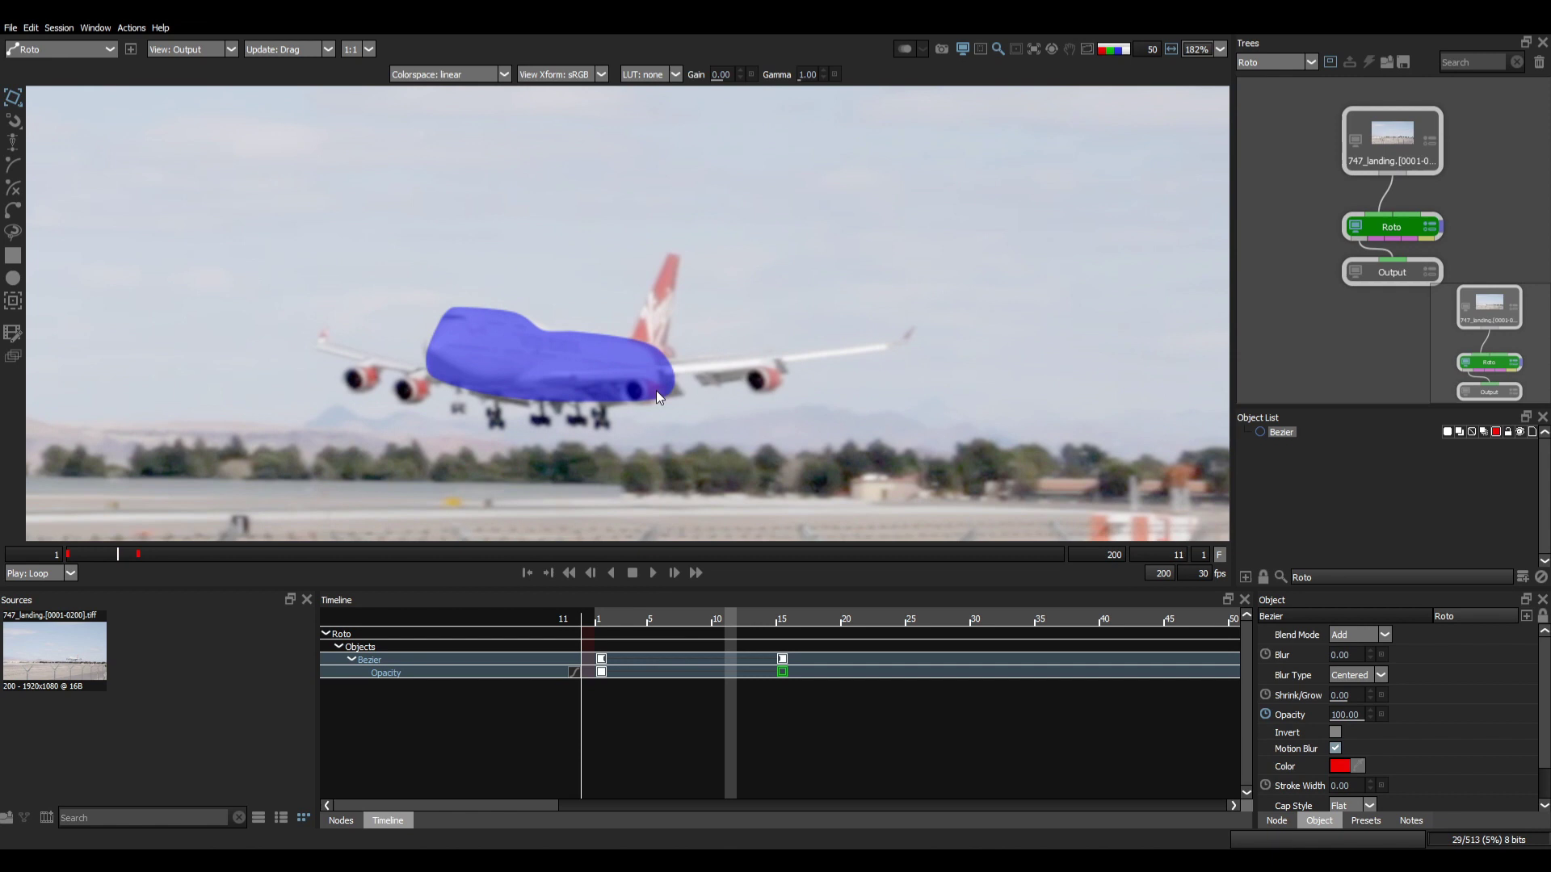
key("1")
key("3")
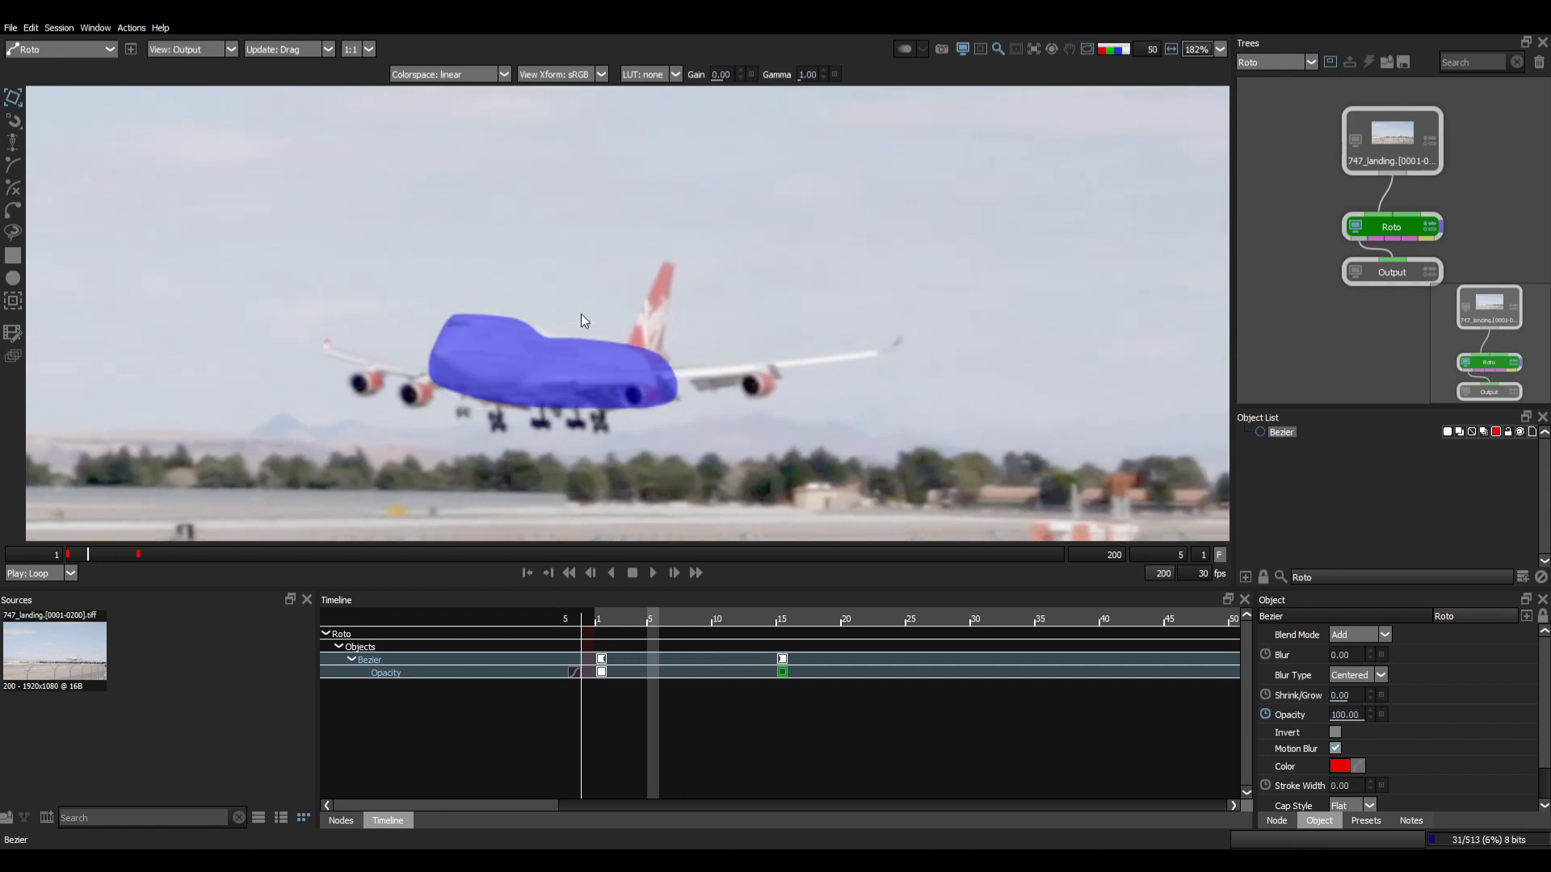
Step: Show the output's alpha and step through the frames between 1 and 15 to examine the matte's opacity
key("a")
scroll(518, 373, "up", 1)
key("x")
key("x")
key("x")
key("x")
key("x")
key("x")
key("x")
key("x")
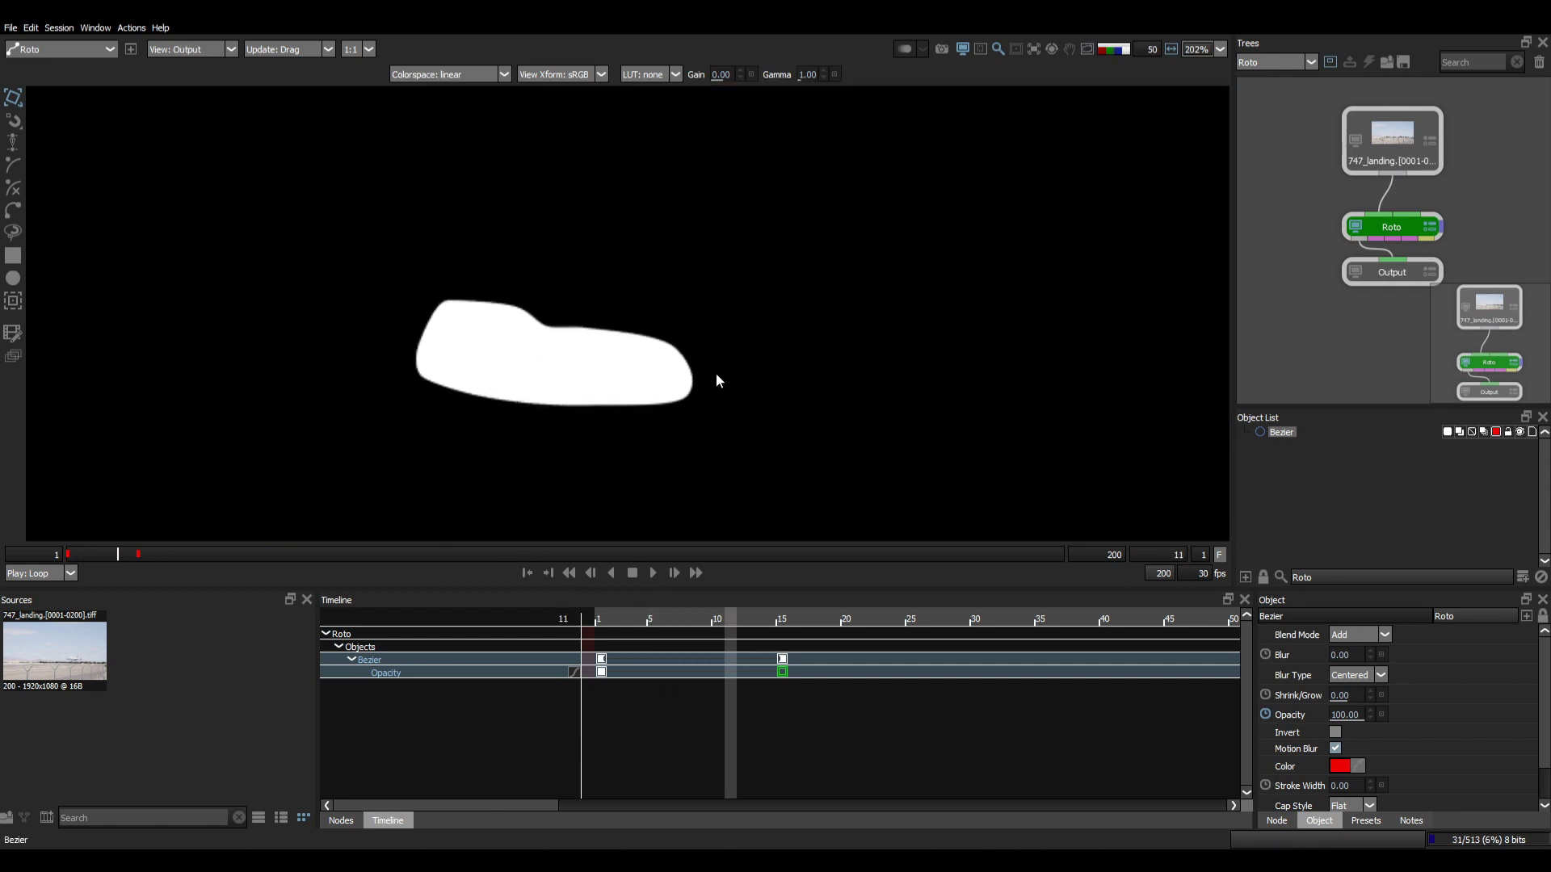
key("z")
key("z")
key("z")
key("z")
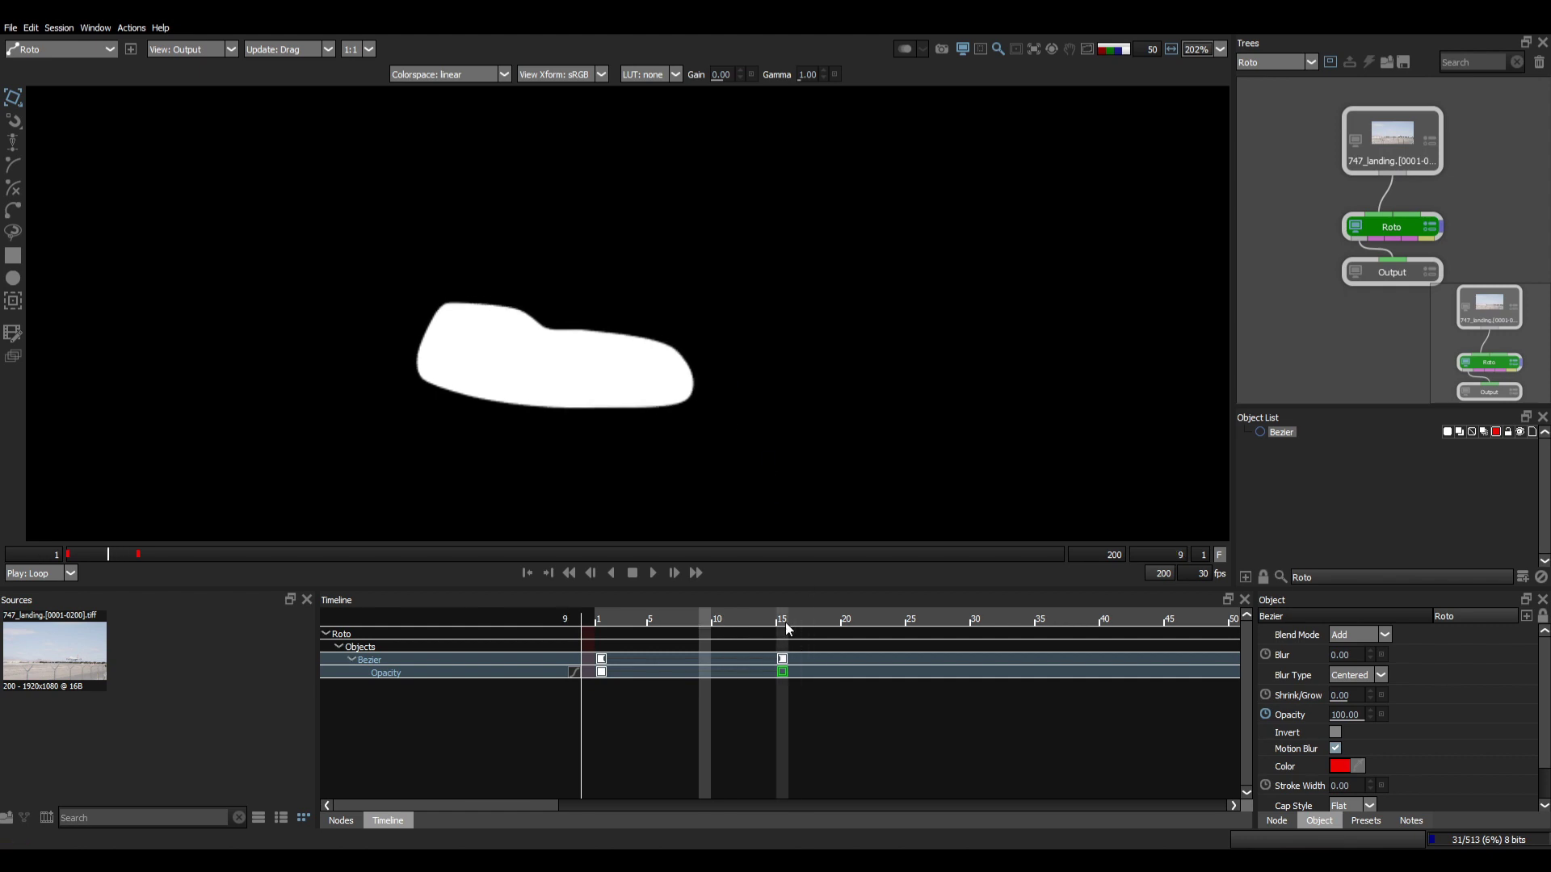
Step: Compare the alpha matte at frames 14 and 15, step back to earlier frames, and return to the Foreground view
left_click(785, 622)
scroll(626, 369, "down", 1)
key("z")
key("x")
key("z")
key("x")
key("z")
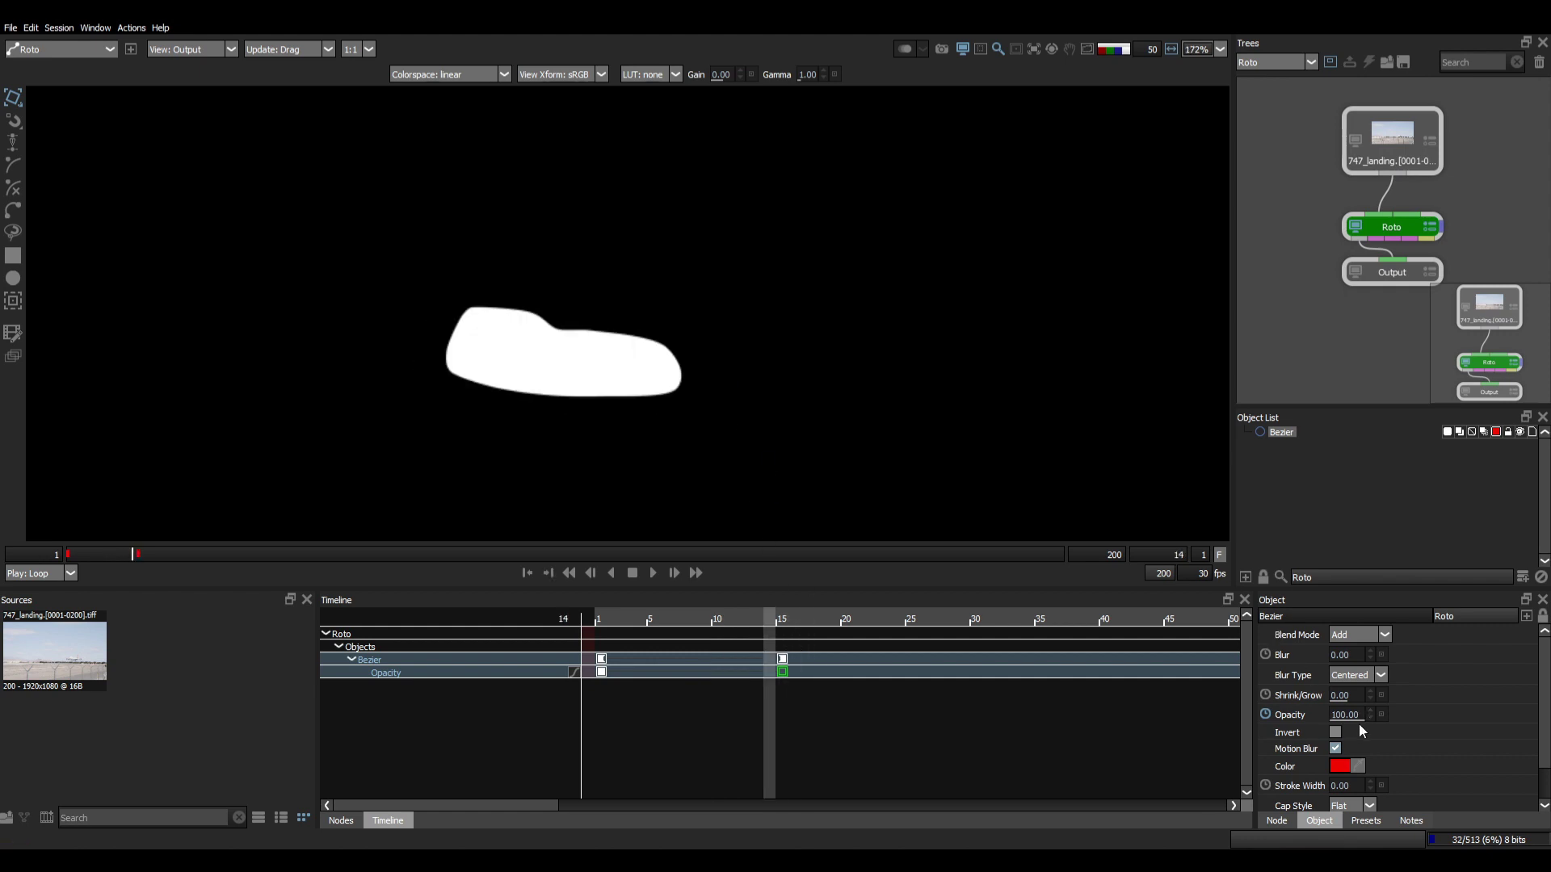
key("x")
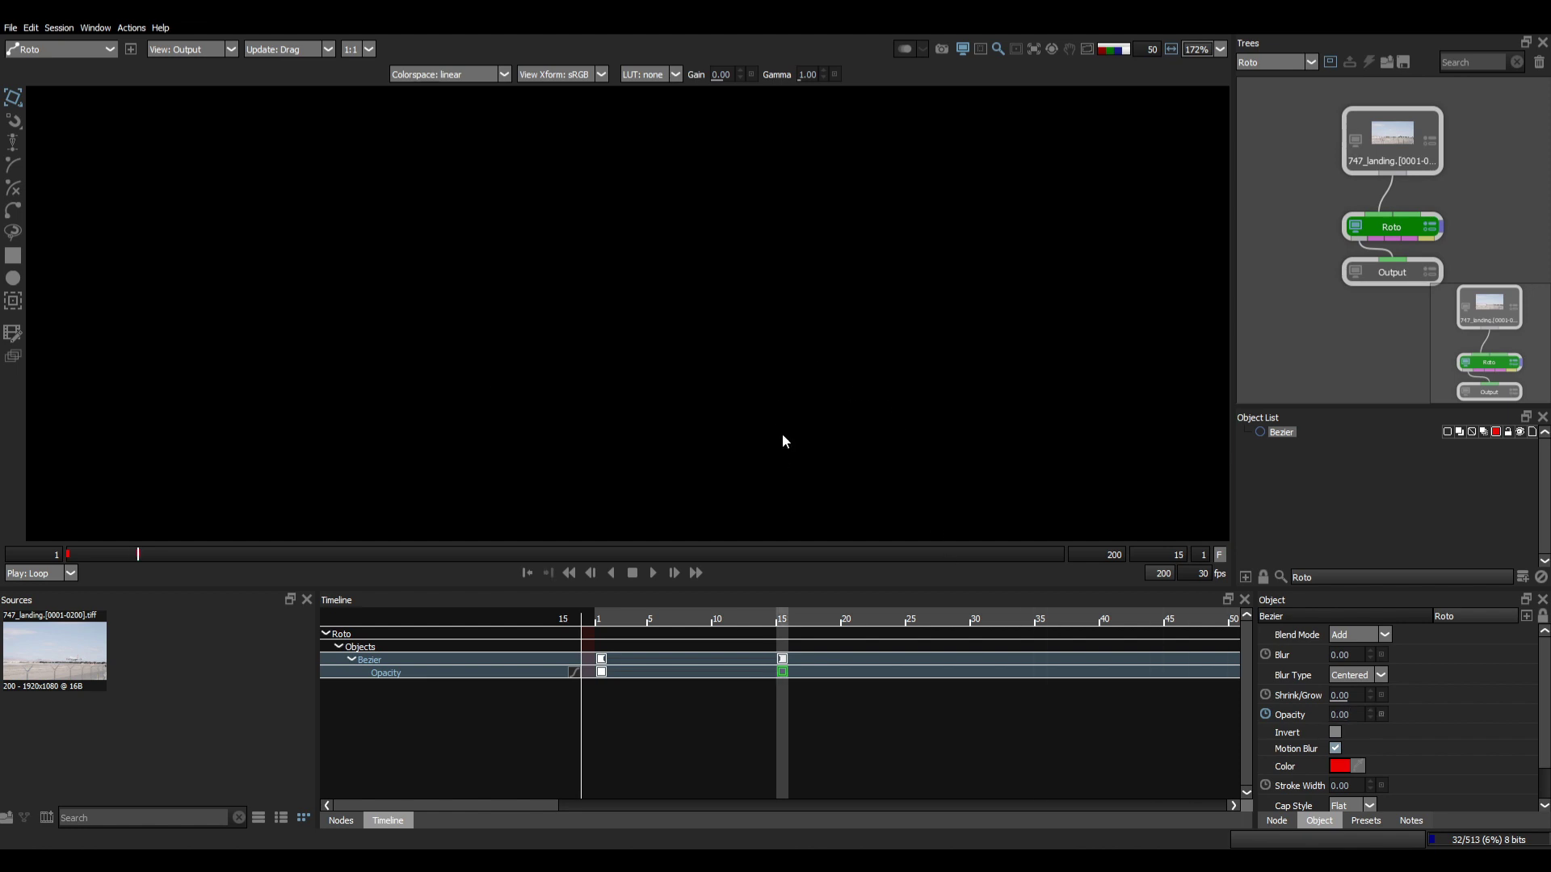
key("z")
key("z")
key("z")
key("z")
key("z")
key("z")
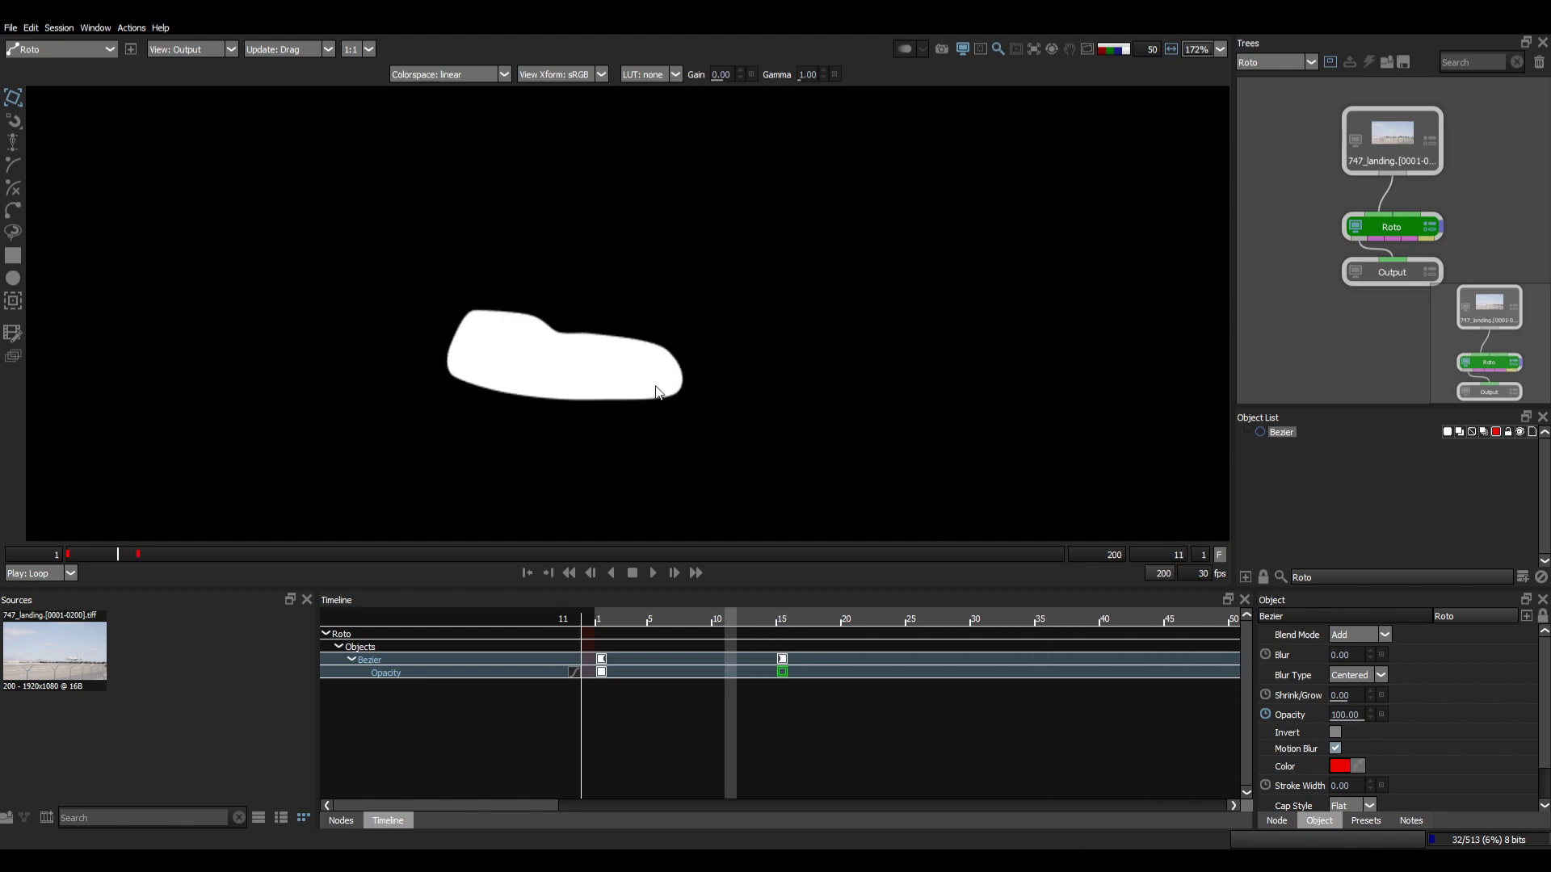
key("1")
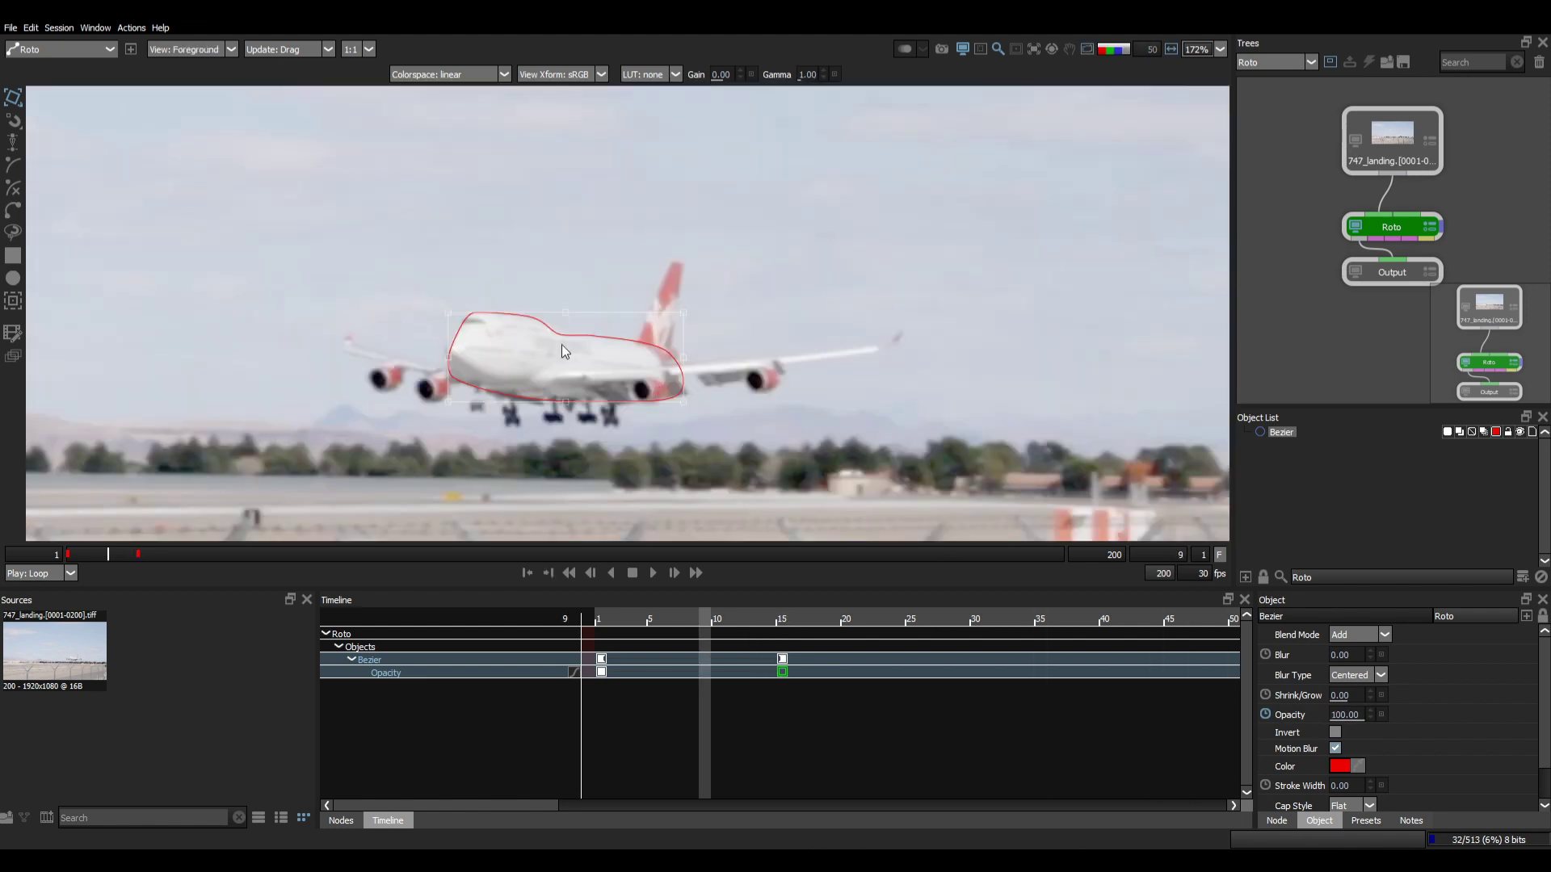
Step: Show the opacity curve in the timeline and set the frame 1 opacity keyframe's interpolation to Linear
left_click(601, 621)
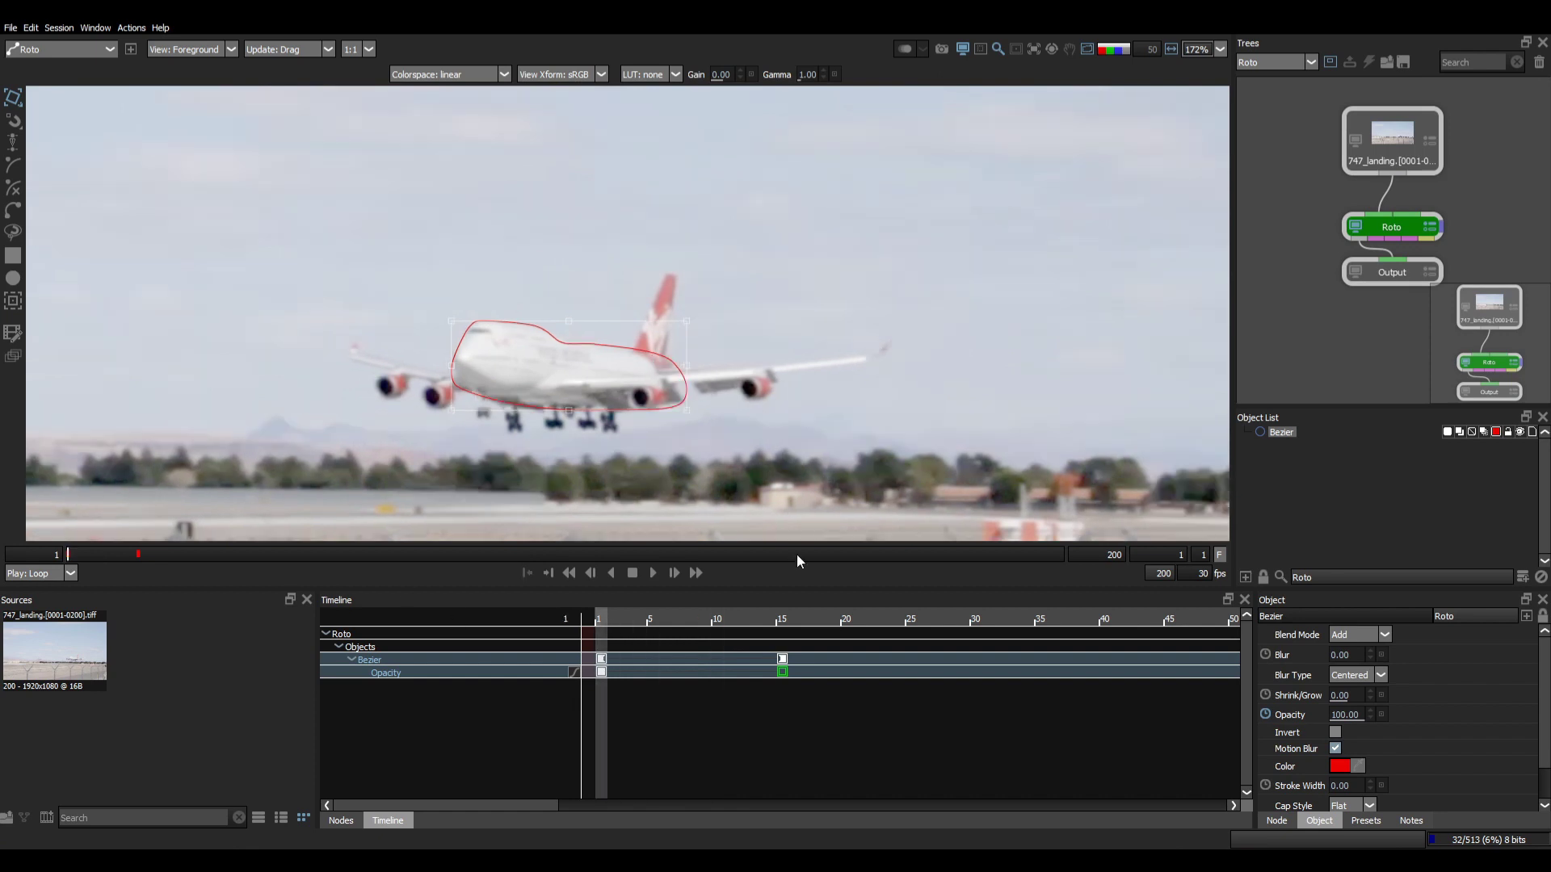
left_click(573, 672)
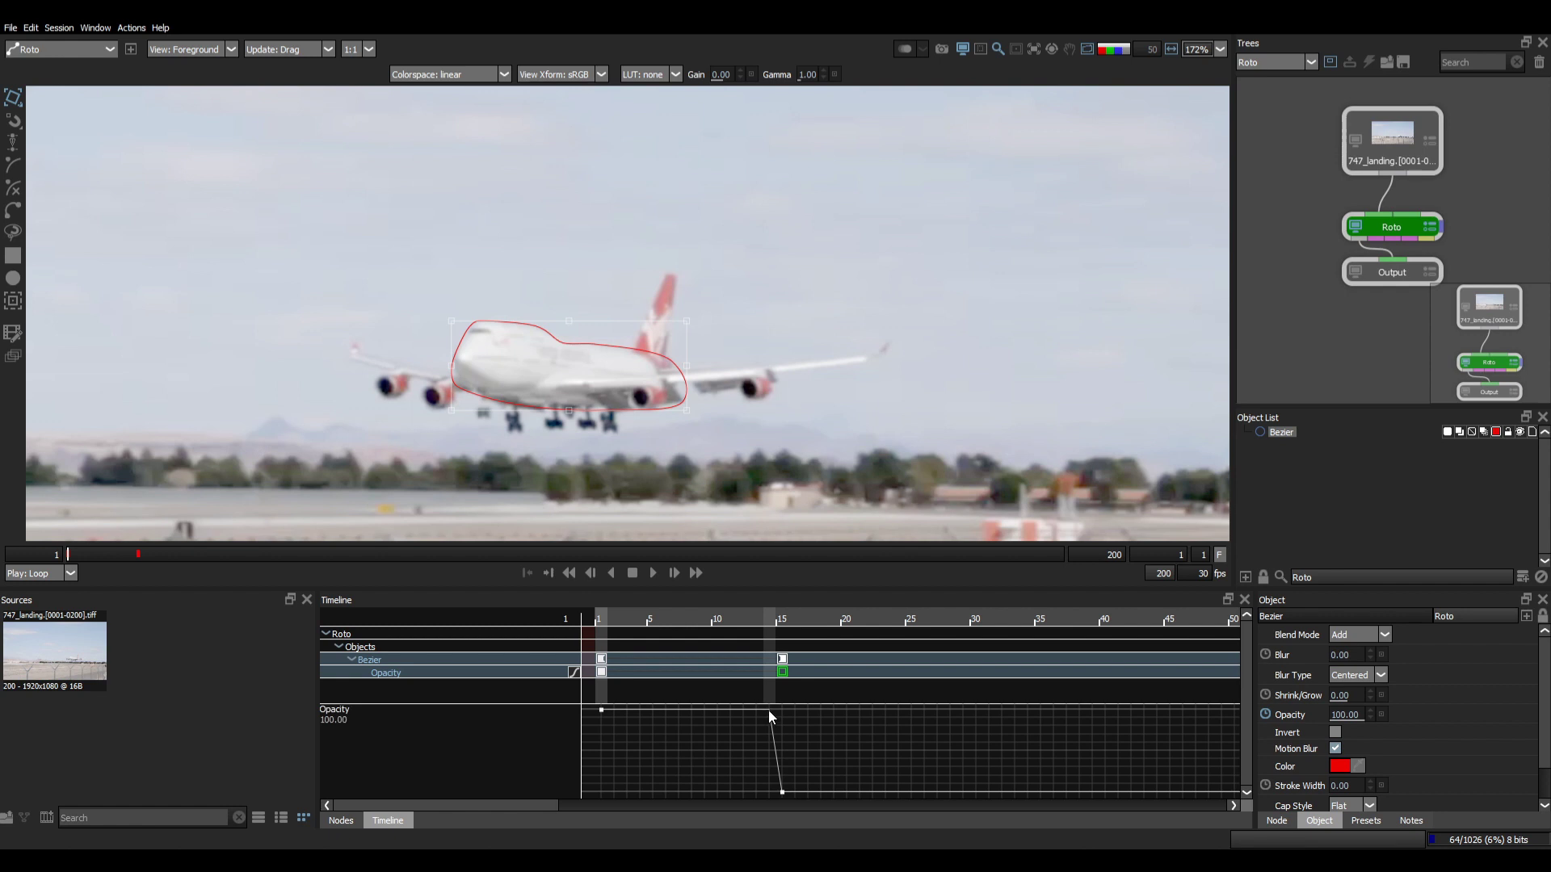
mouse_move(768, 710)
left_mouse_down()
mouse_move(768, 729)
mouse_move(768, 705)
left_mouse_up()
right_click(602, 672)
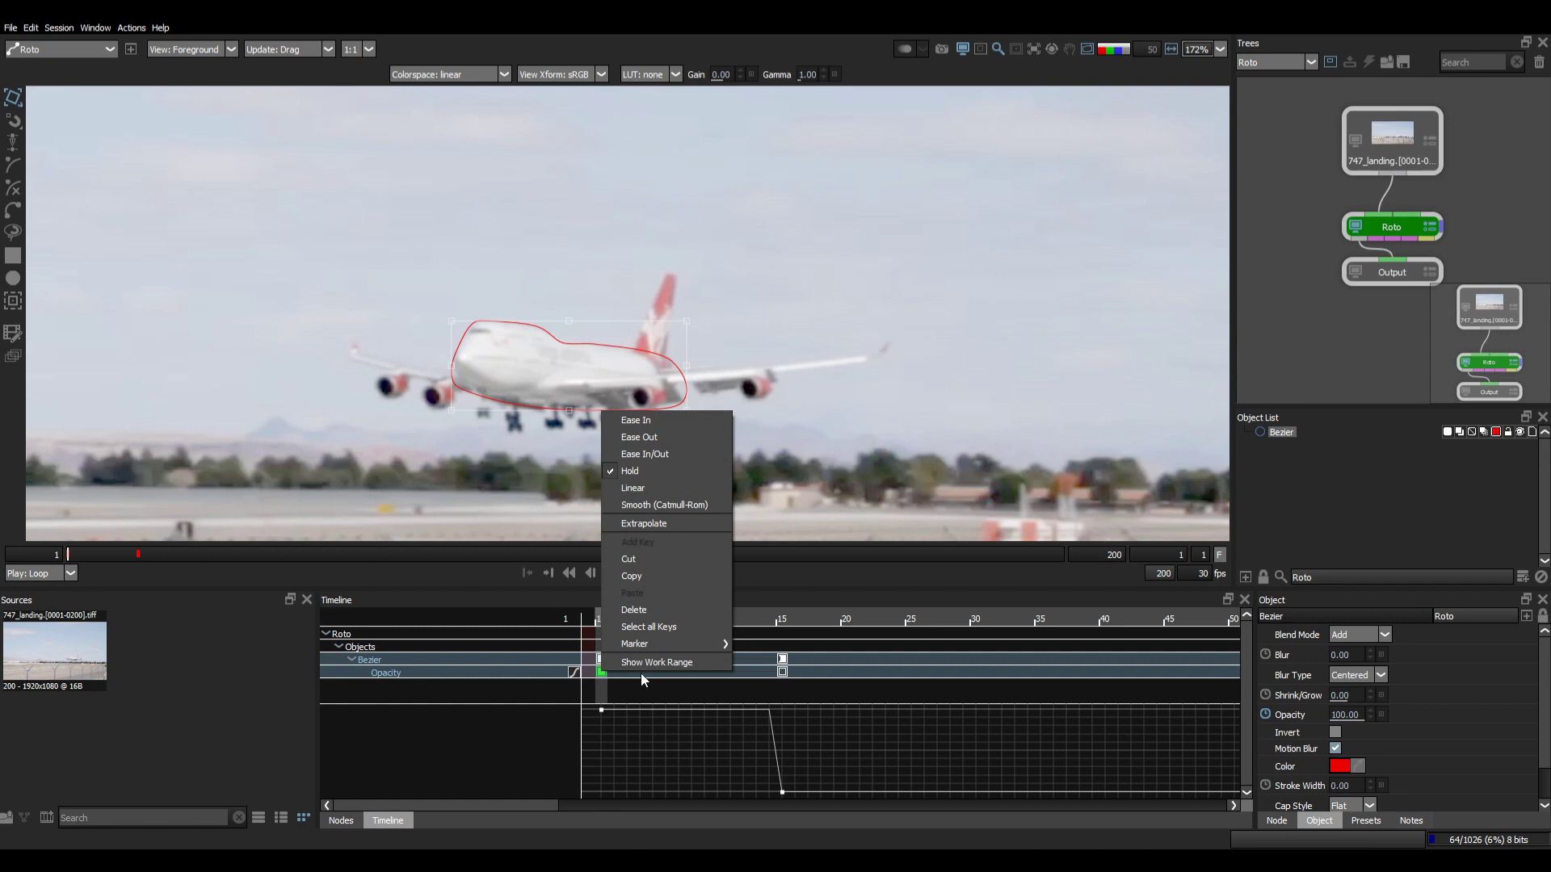
left_click(666, 487)
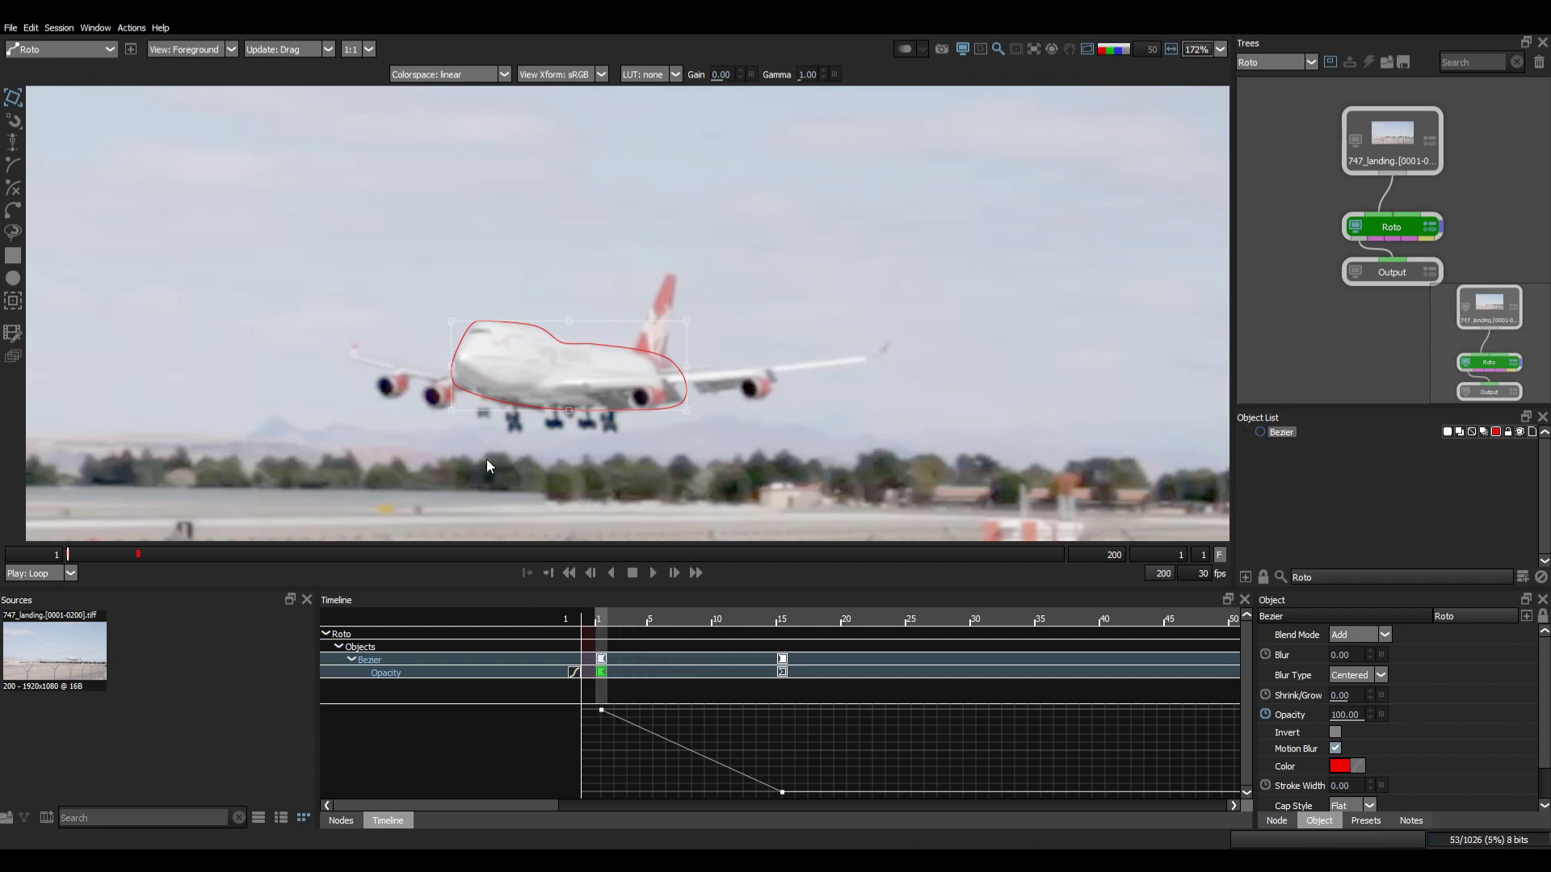
Step: Play the output's alpha to review the linear opacity fade and return to the Foreground view
key("3")
key("a")
key("space")
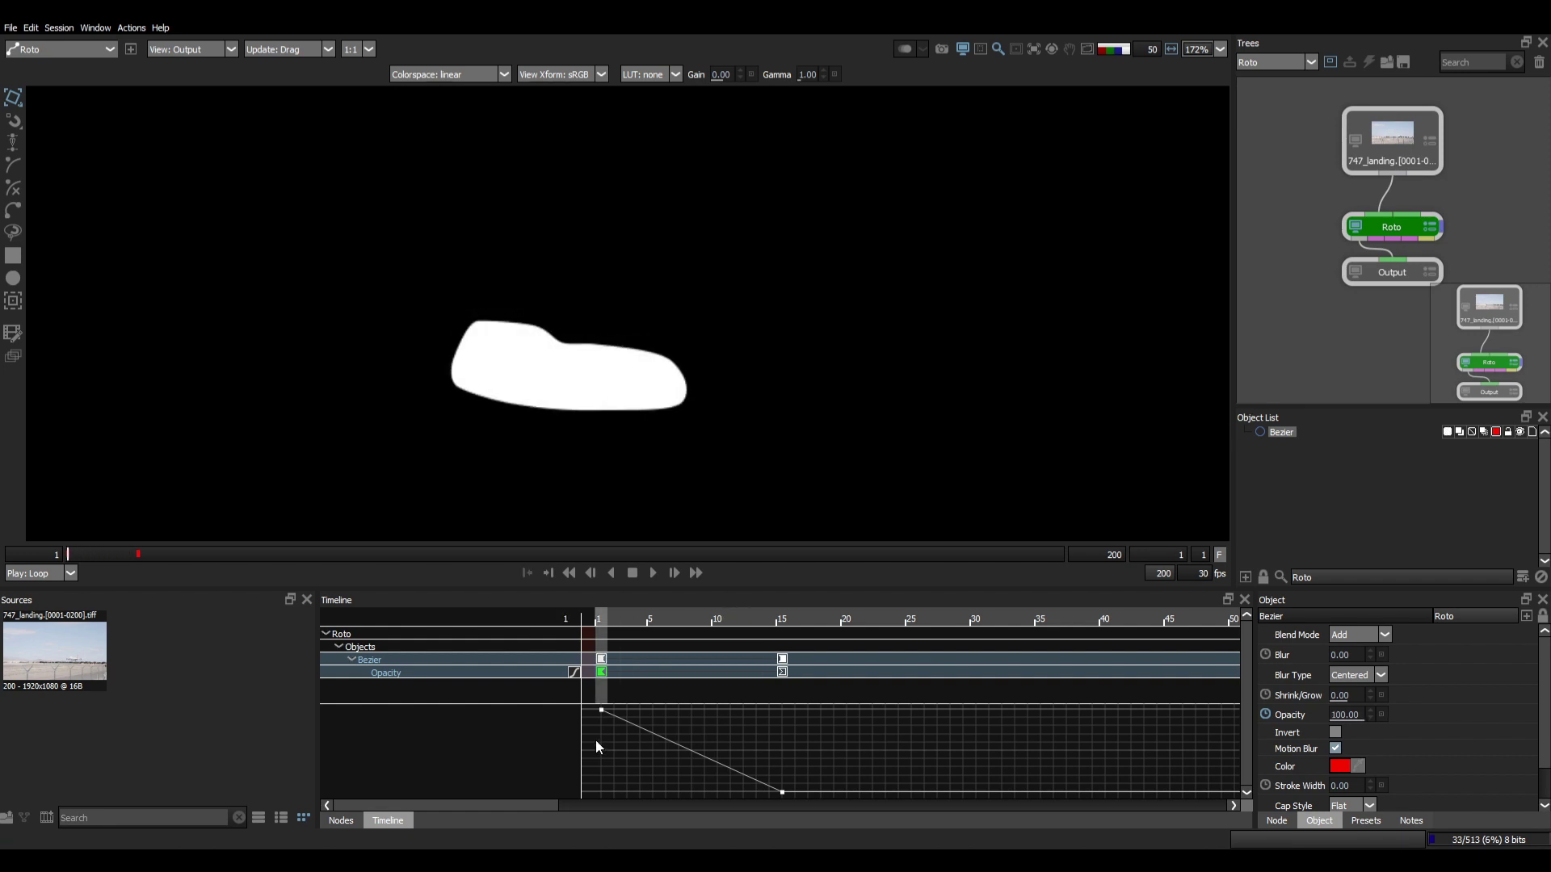
key("1")
Step: Set the frame 1 opacity keyframe's interpolation to Ease In/Out and display the output matte overlay
right_click(602, 710)
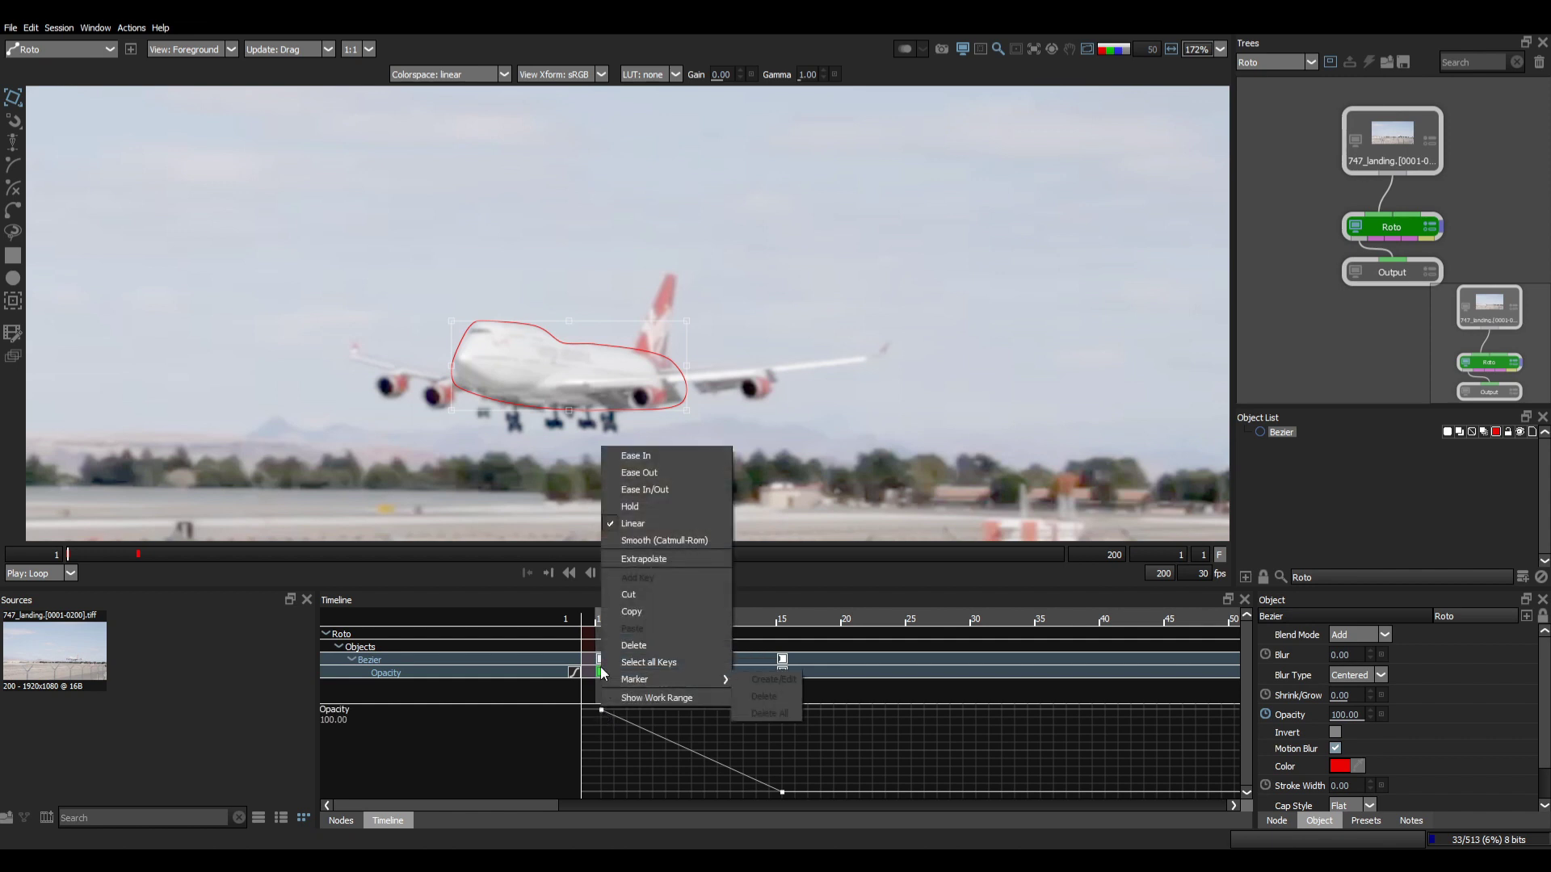
left_click(656, 488)
key("3")
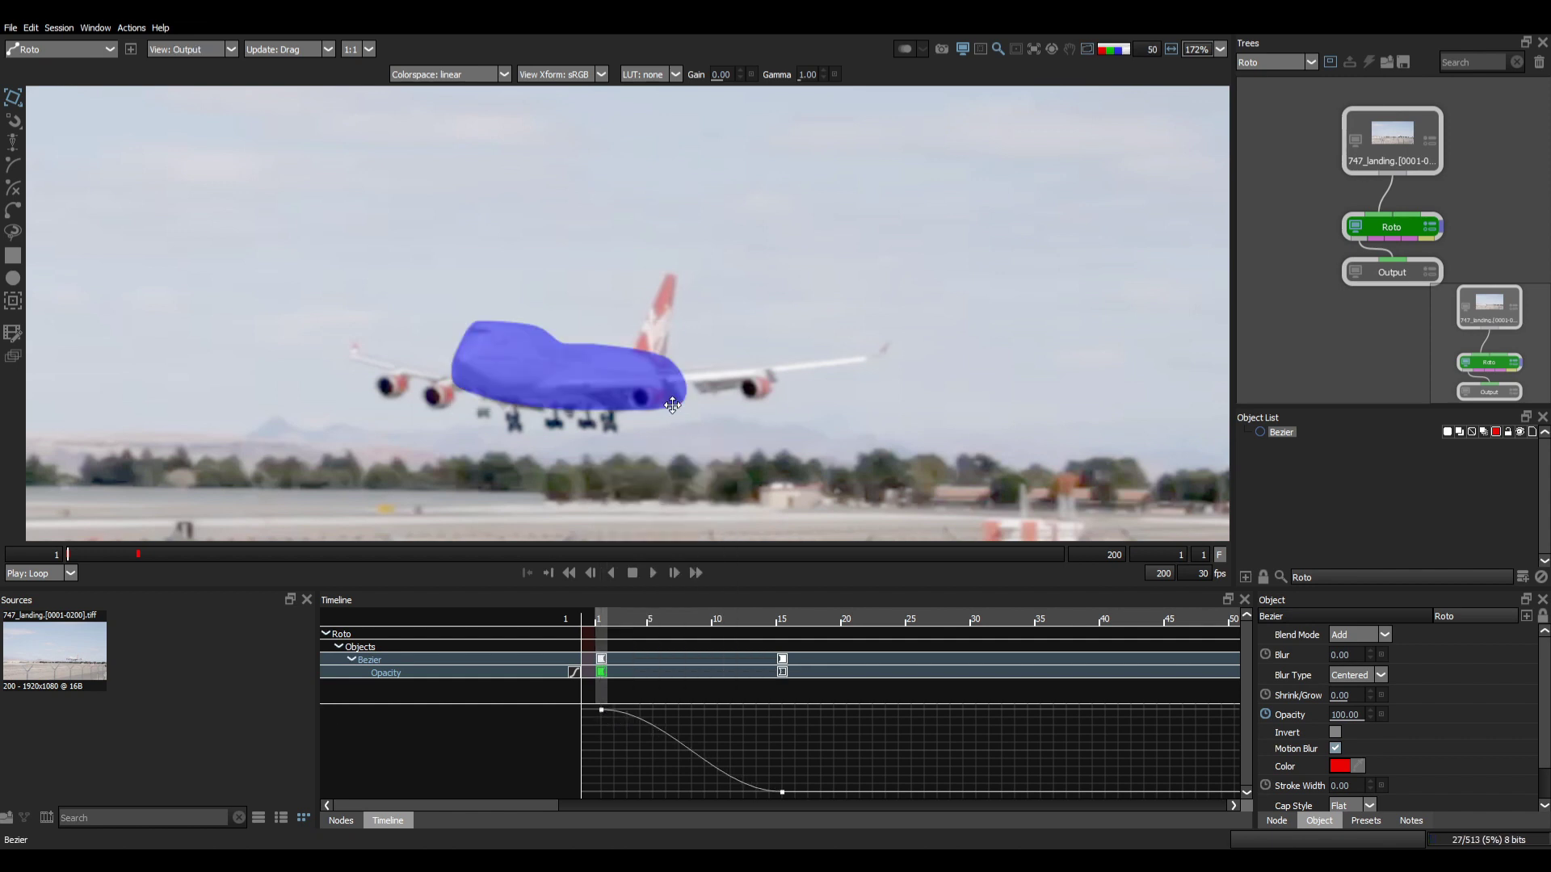
Step: Step forward and back through the output's alpha to examine the eased opacity fade between frames 1 and 15
key("x")
key("x")
key("x")
key("x")
key("a")
key("x")
key("x")
key("x")
key("x")
key("x")
key("x")
key("x")
key("x")
key("x")
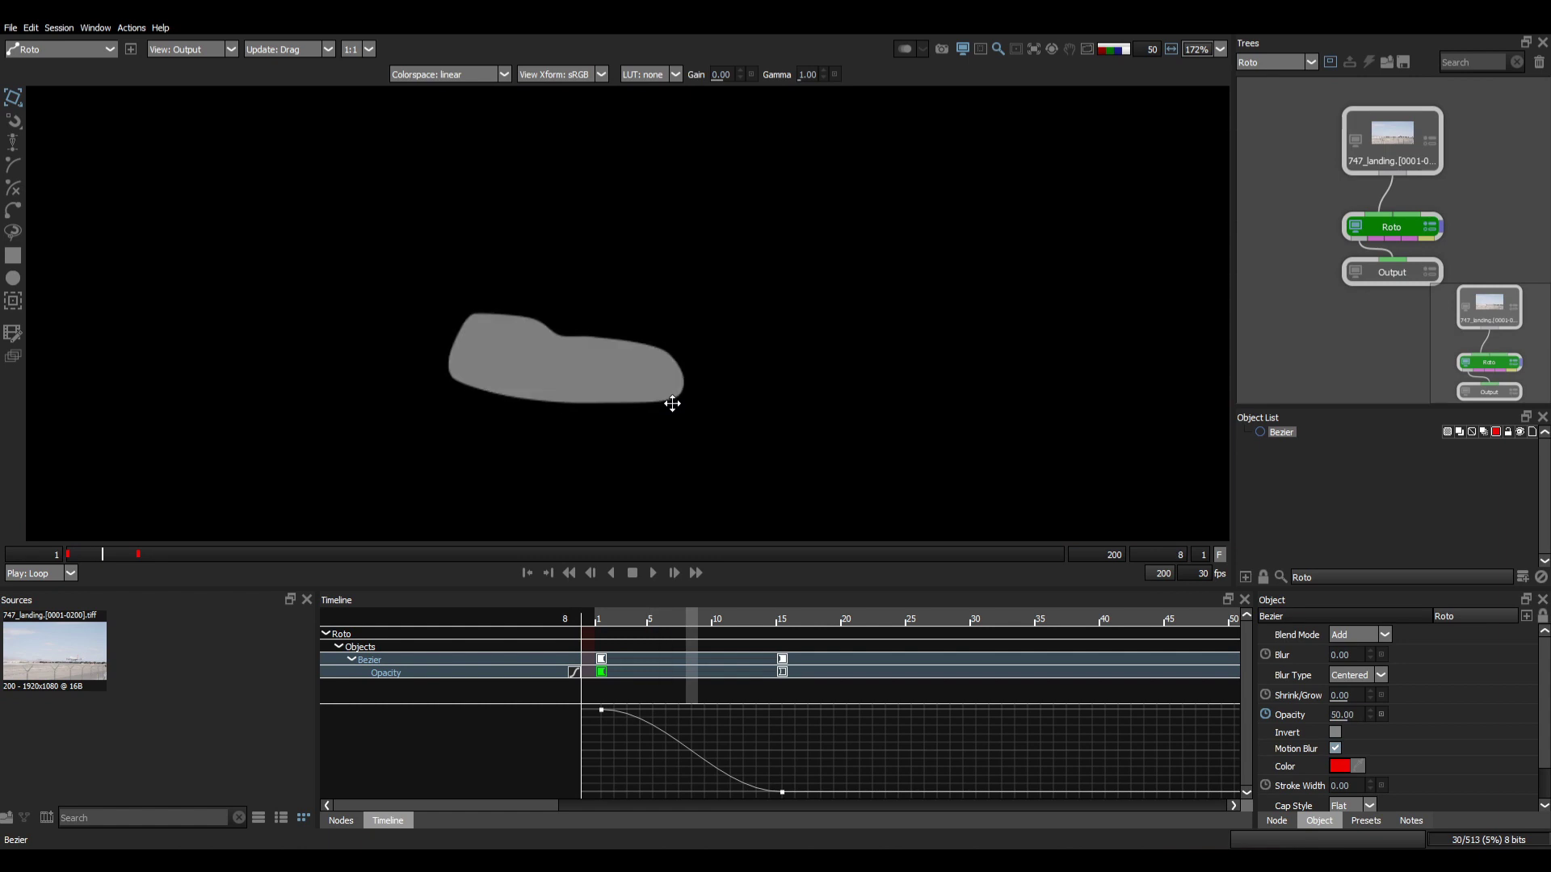
key("z")
key("z")
key("z")
key("z")
key("z")
key("z")
key("z")
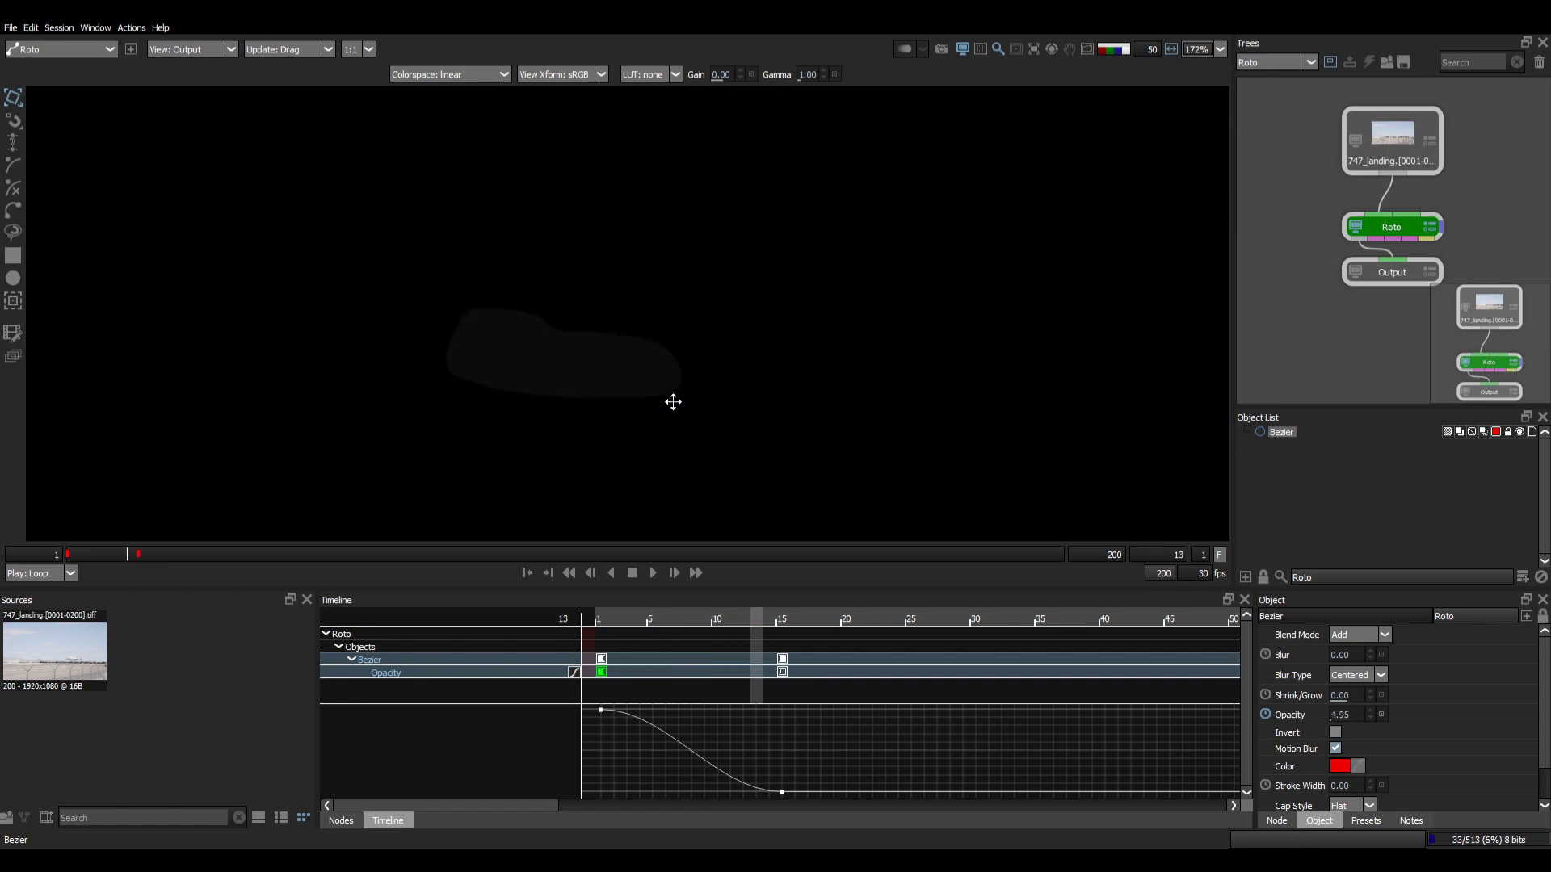
key("f")
Step: Set the frame 1 opacity keyframe's interpolation to Smooth (Catmull-Rom) and preview the fade in the output's alpha
right_click(601, 677)
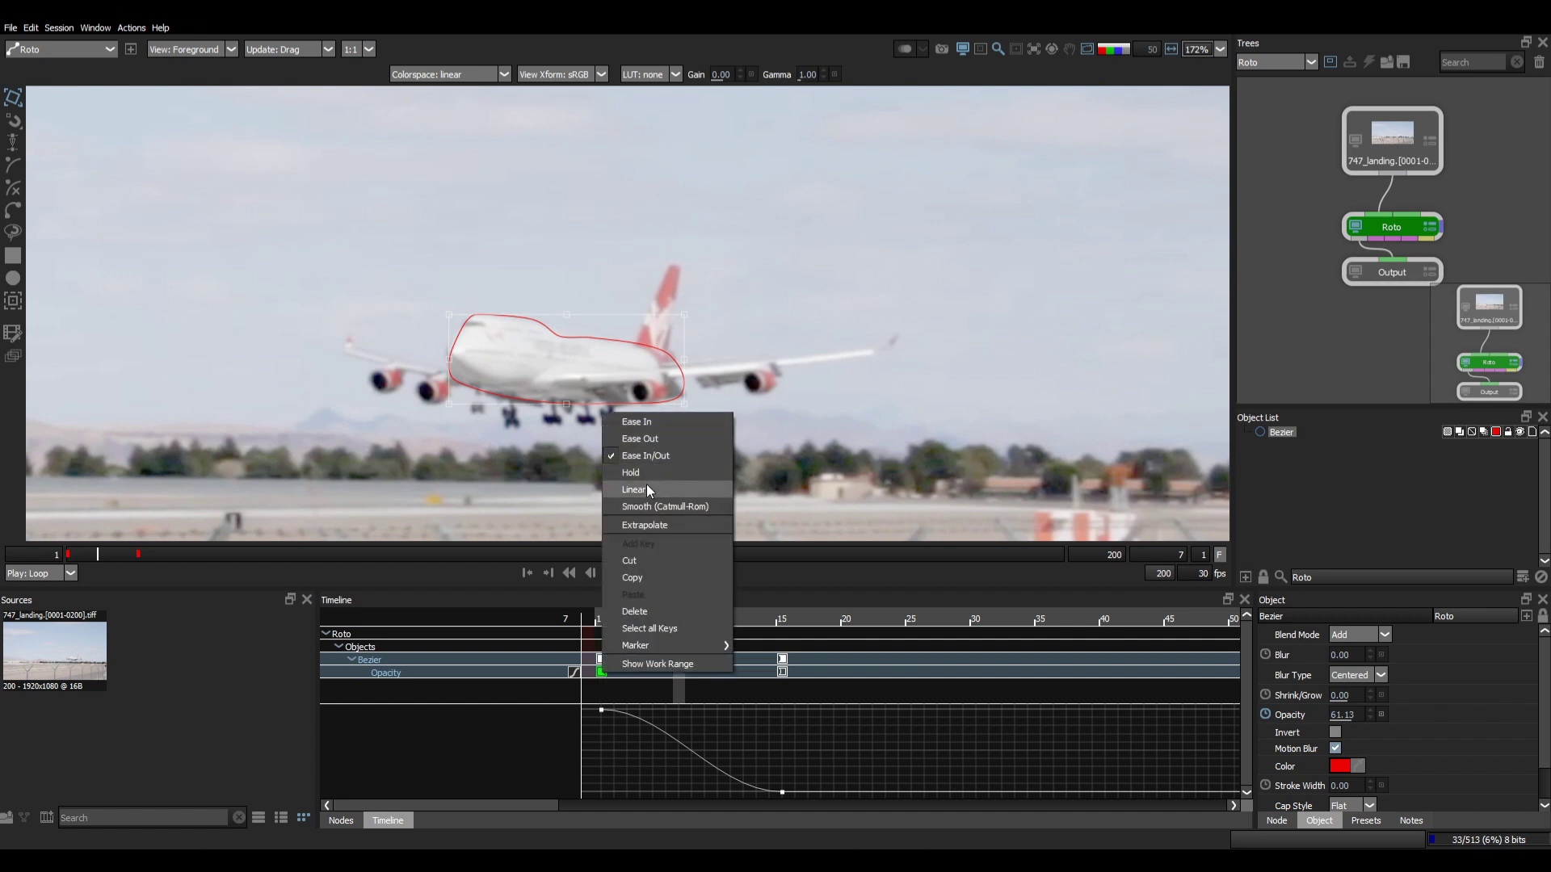
left_click(659, 506)
key("space")
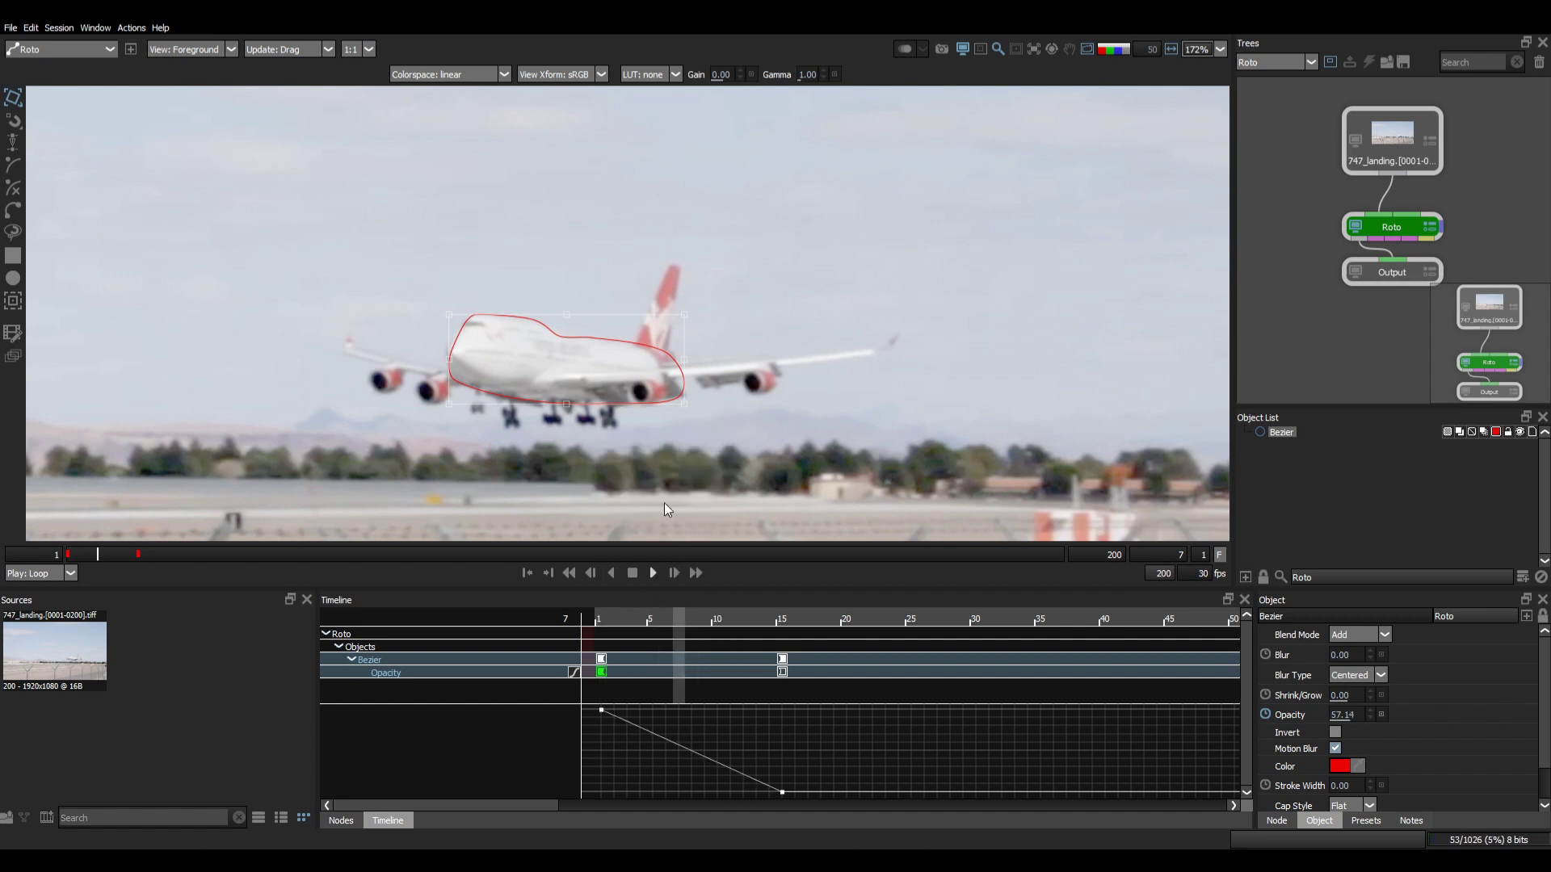
key("2")
key("a")
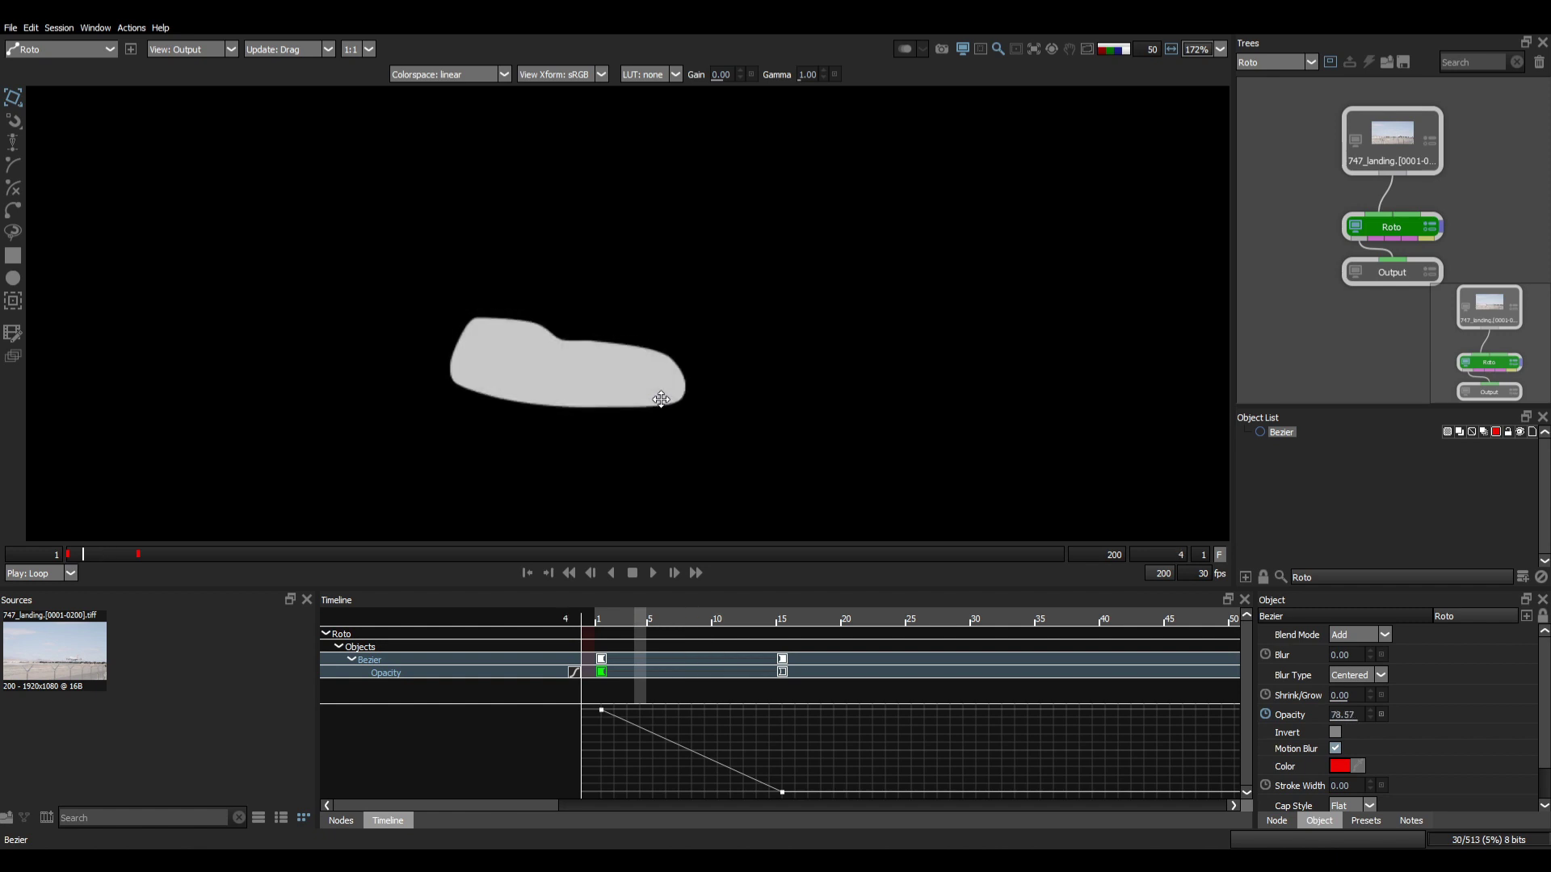
key("1")
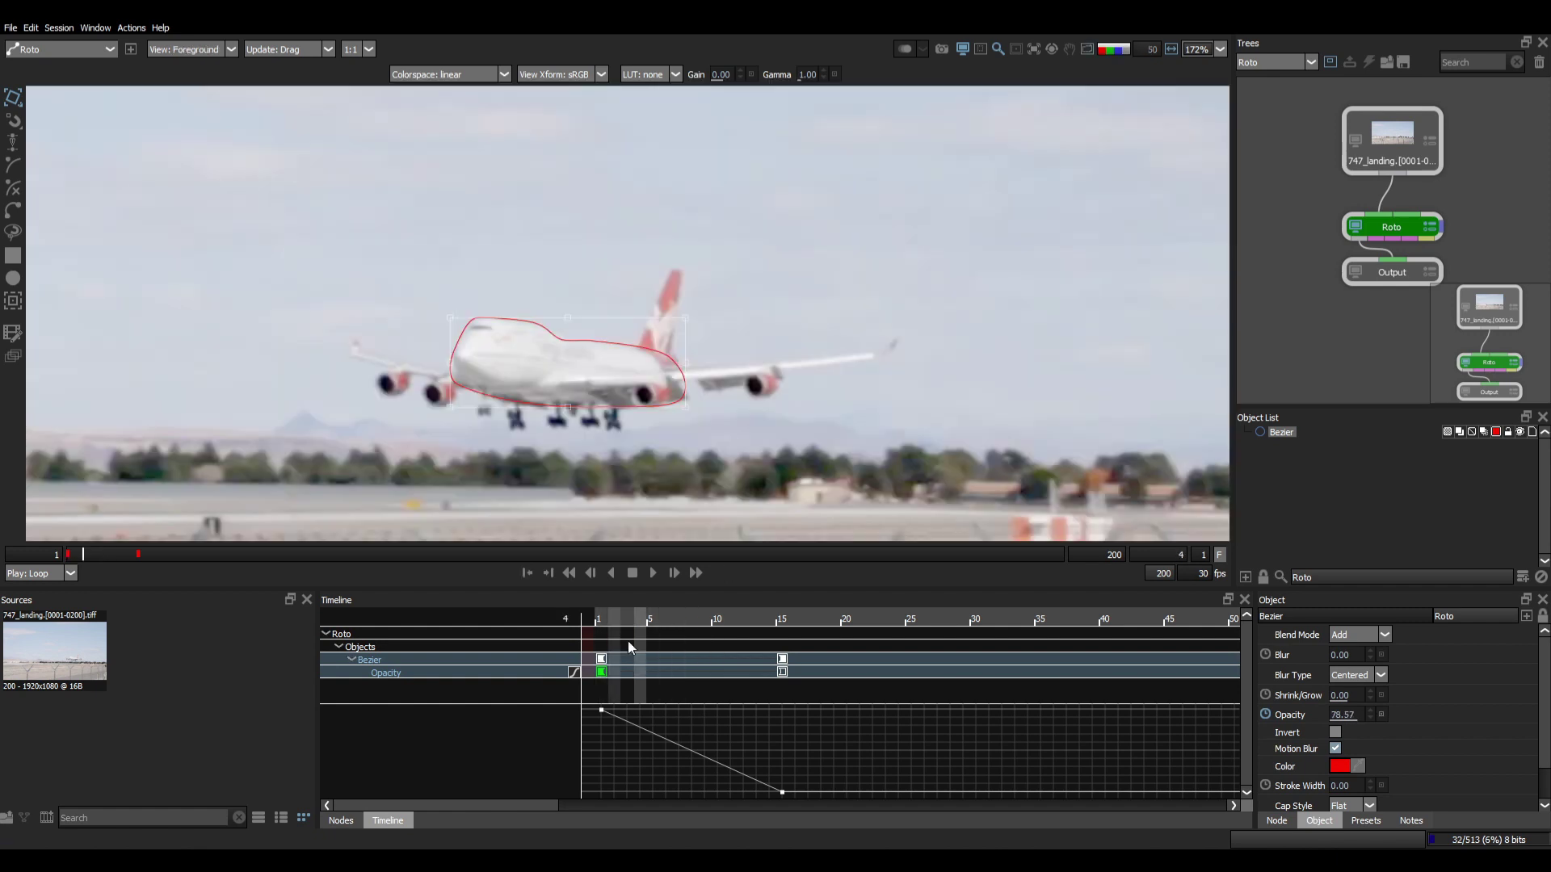
left_click(781, 673)
right_click(781, 673)
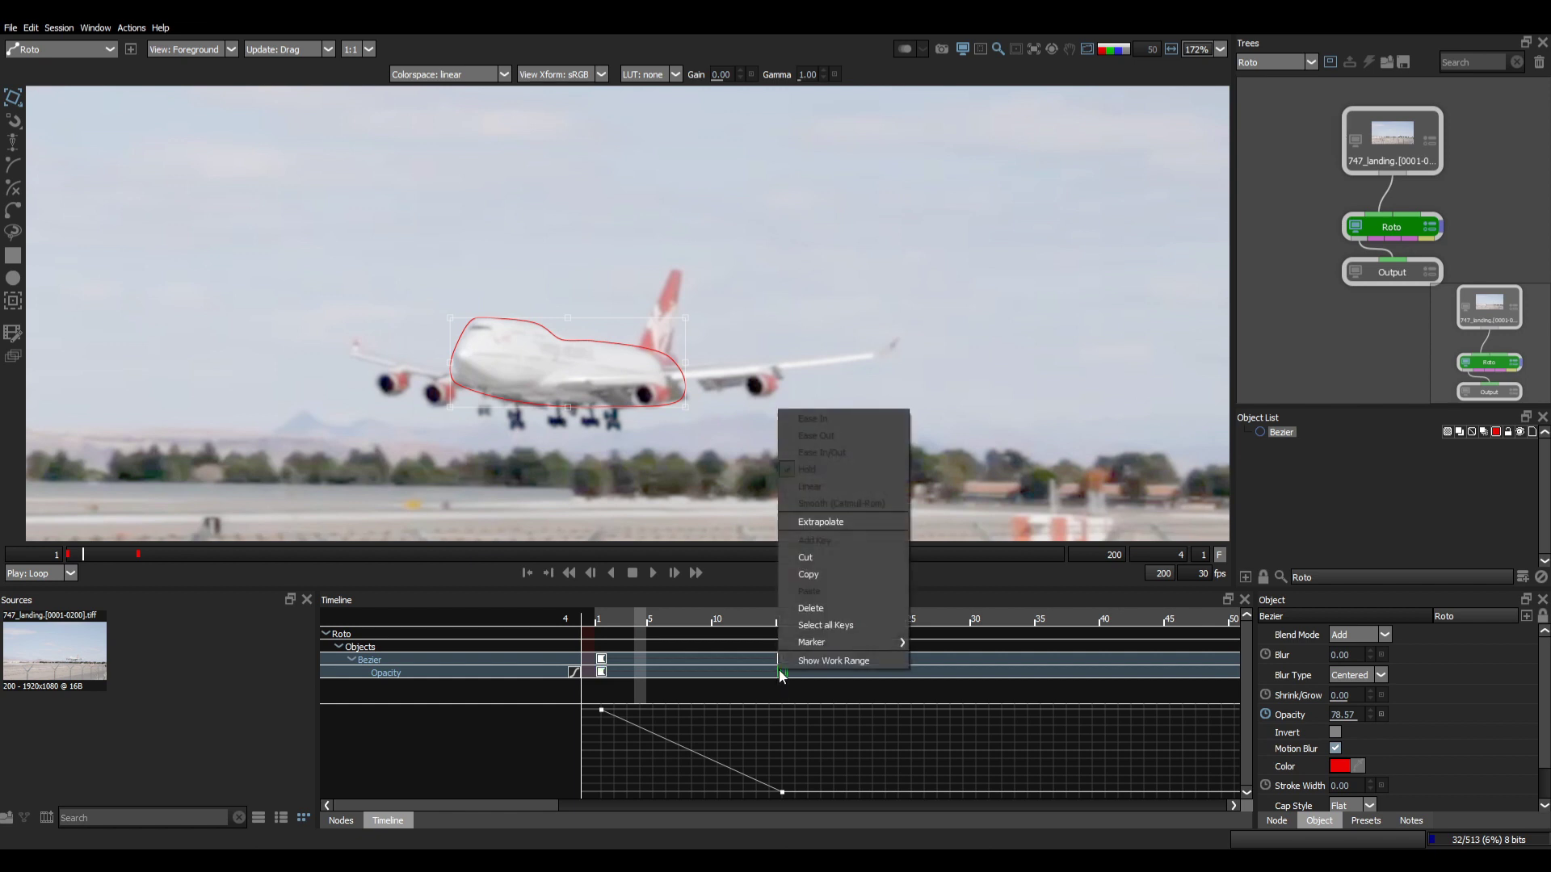
left_click(778, 705)
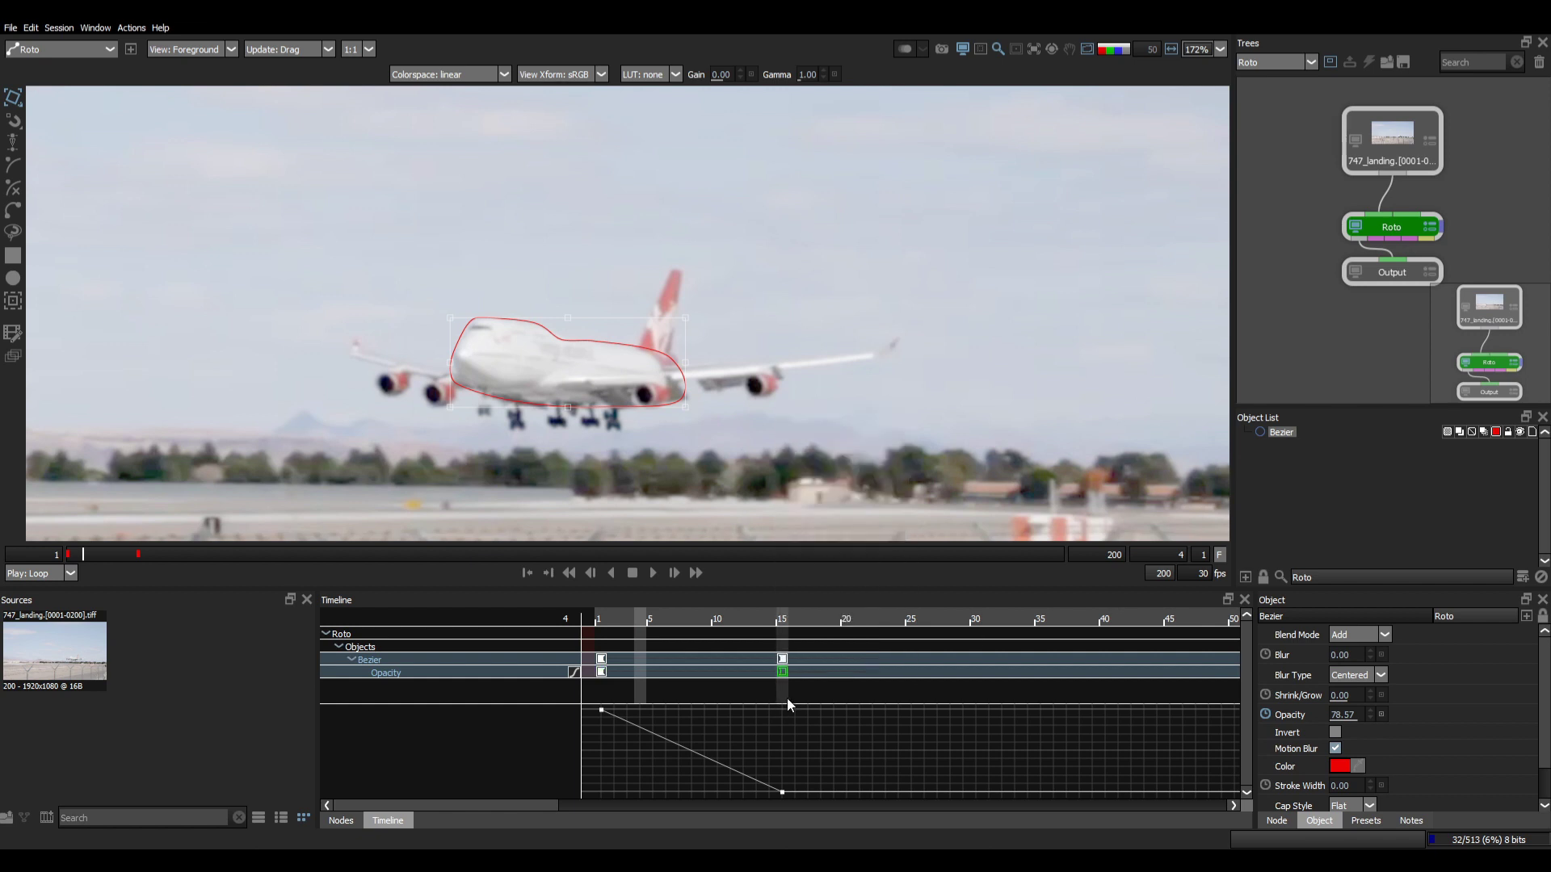
Step: At frame 25, move the Bezier shape to line up with the airplane's fuselage
left_click(911, 621)
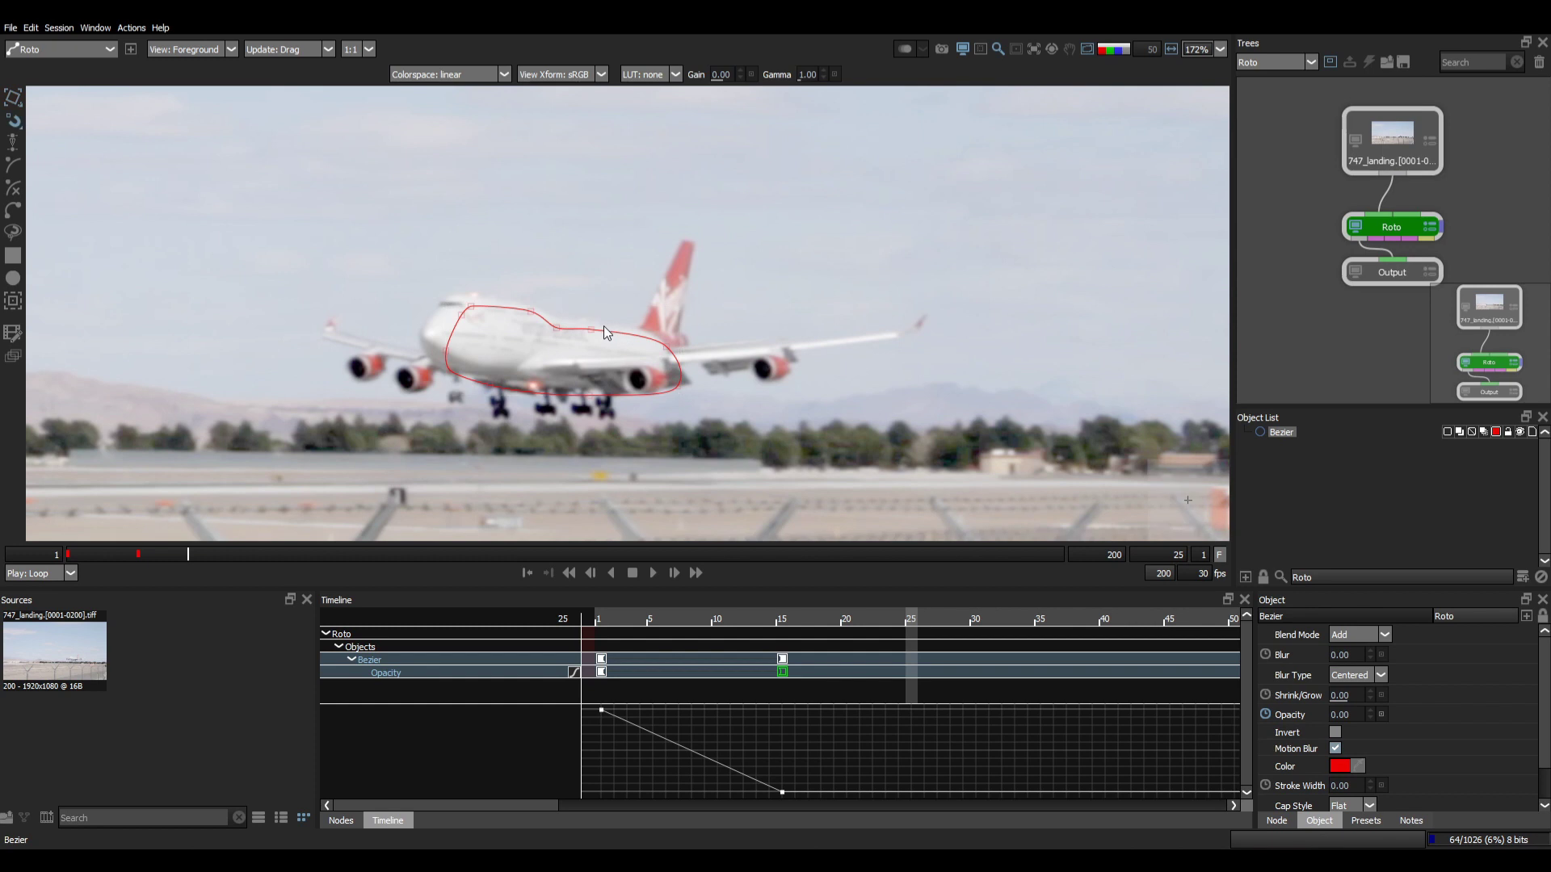
left_click_drag(581, 325, 560, 313)
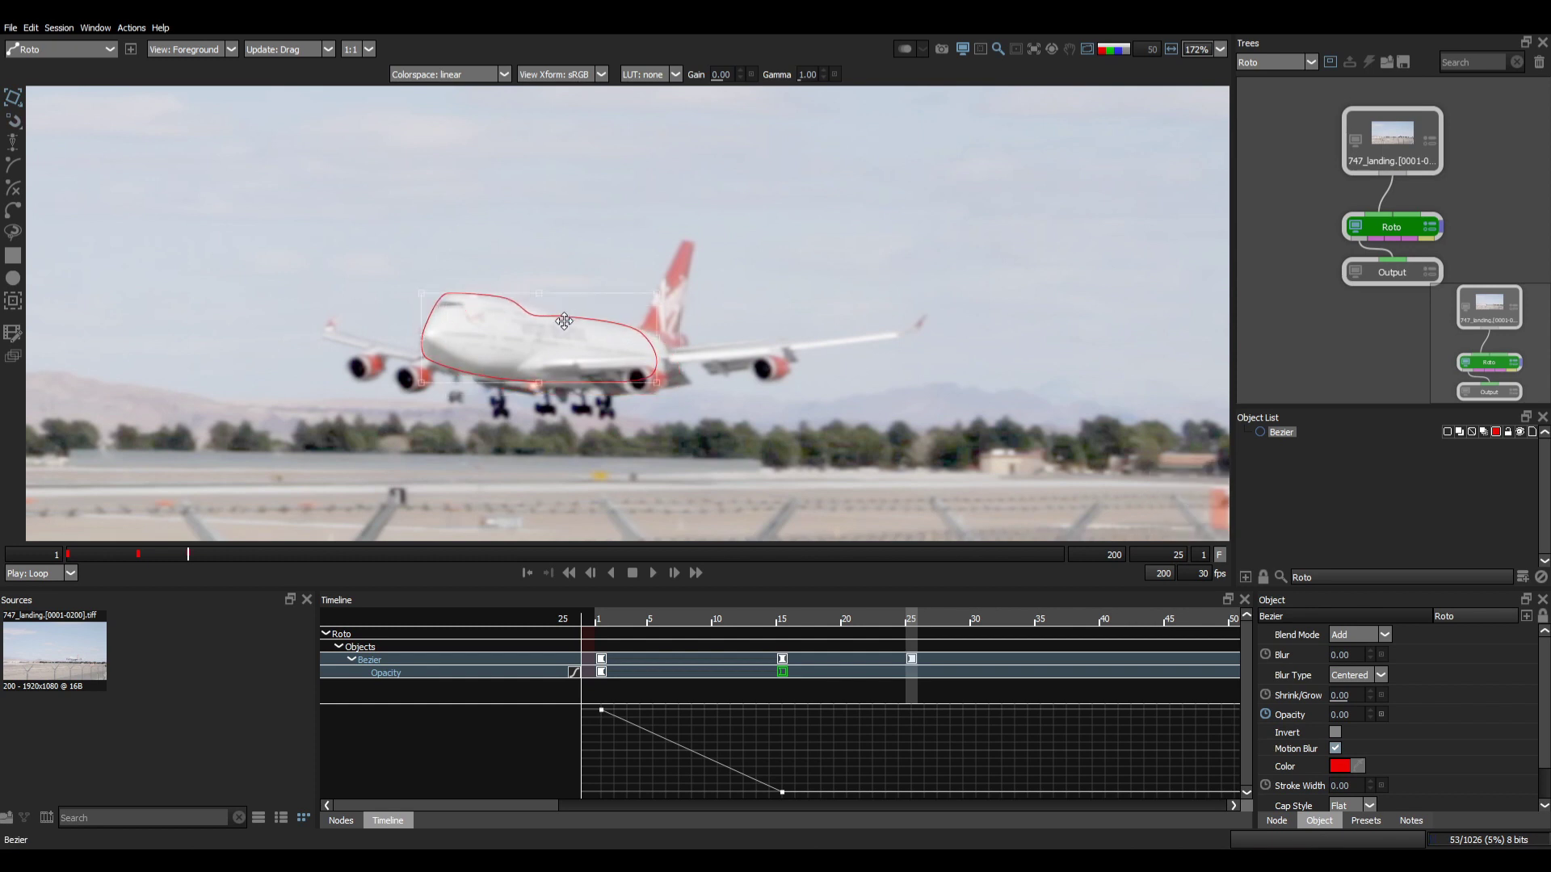
left_click(778, 618)
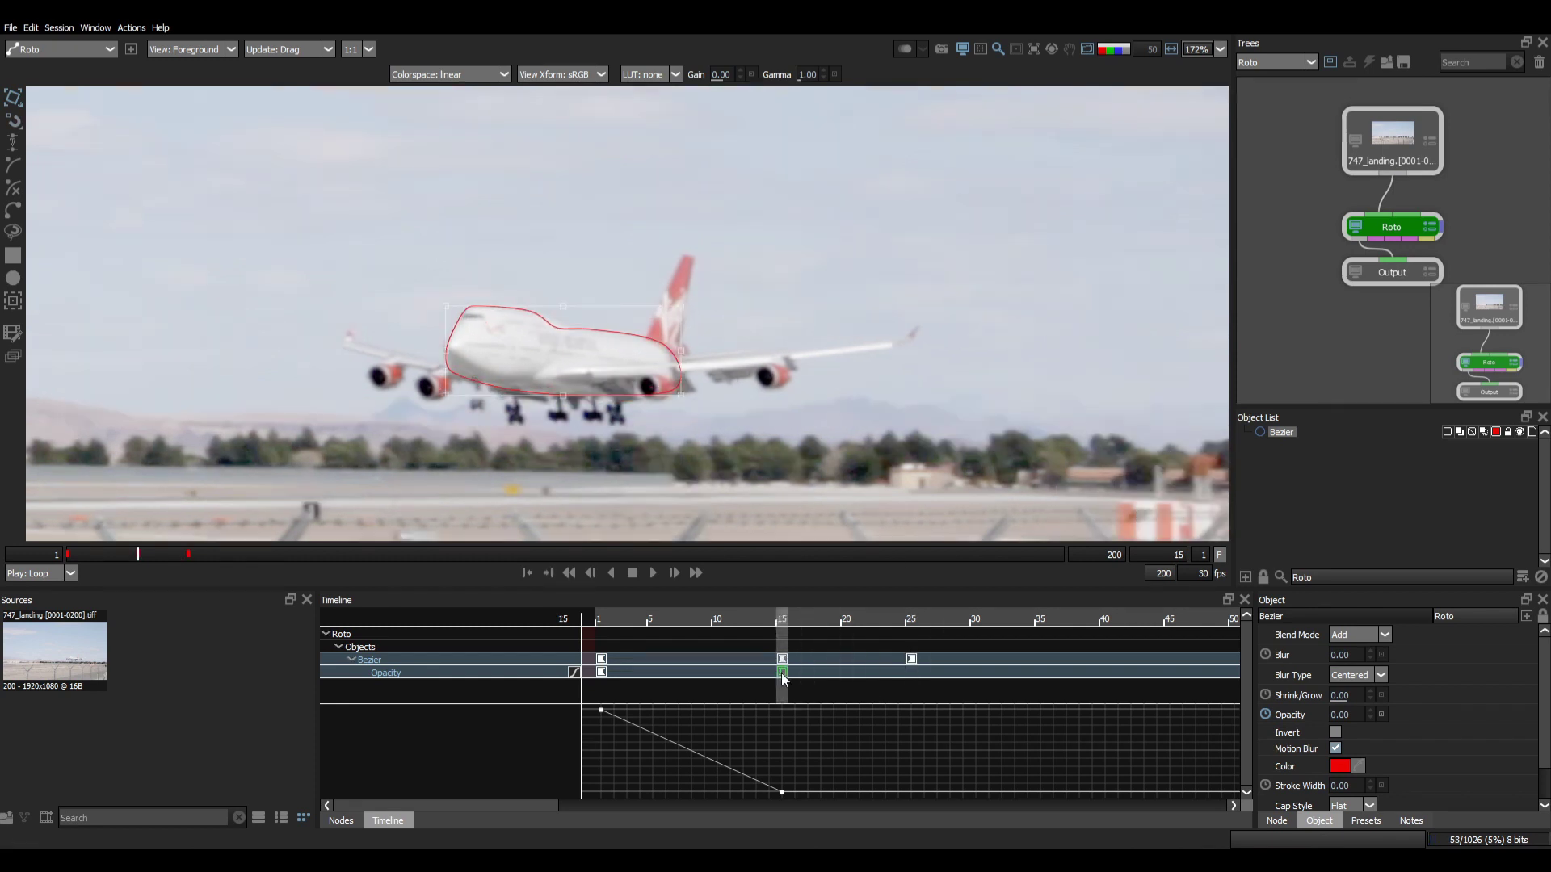
right_click(782, 672)
left_click(778, 690)
Step: Set the Bezier's opacity to 100 at frame 25
left_click(910, 640)
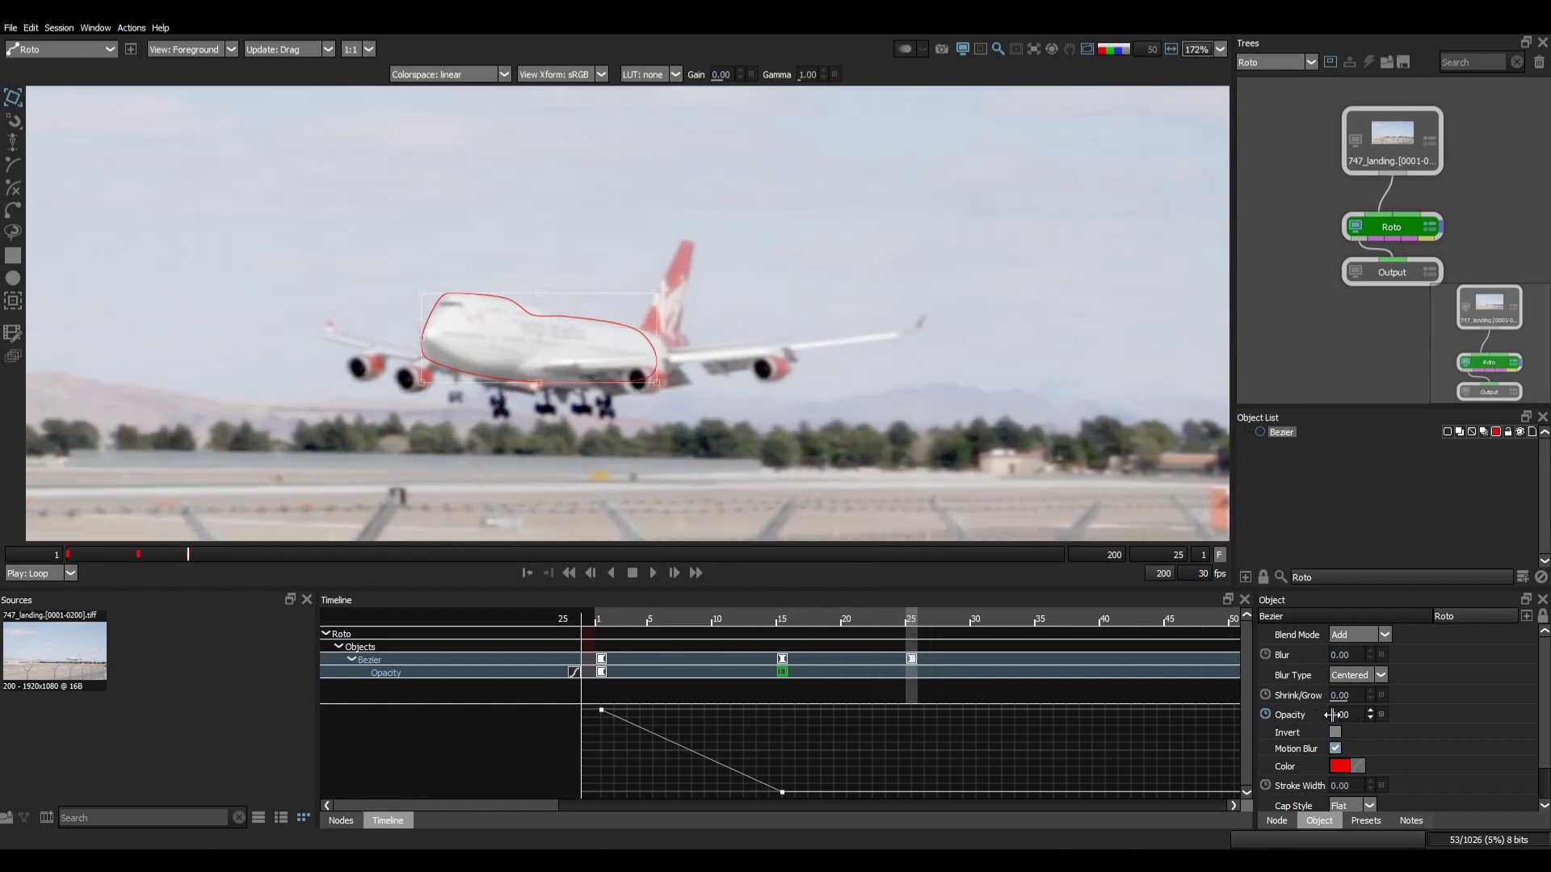
left_click(1341, 713)
type("100")
key("Return")
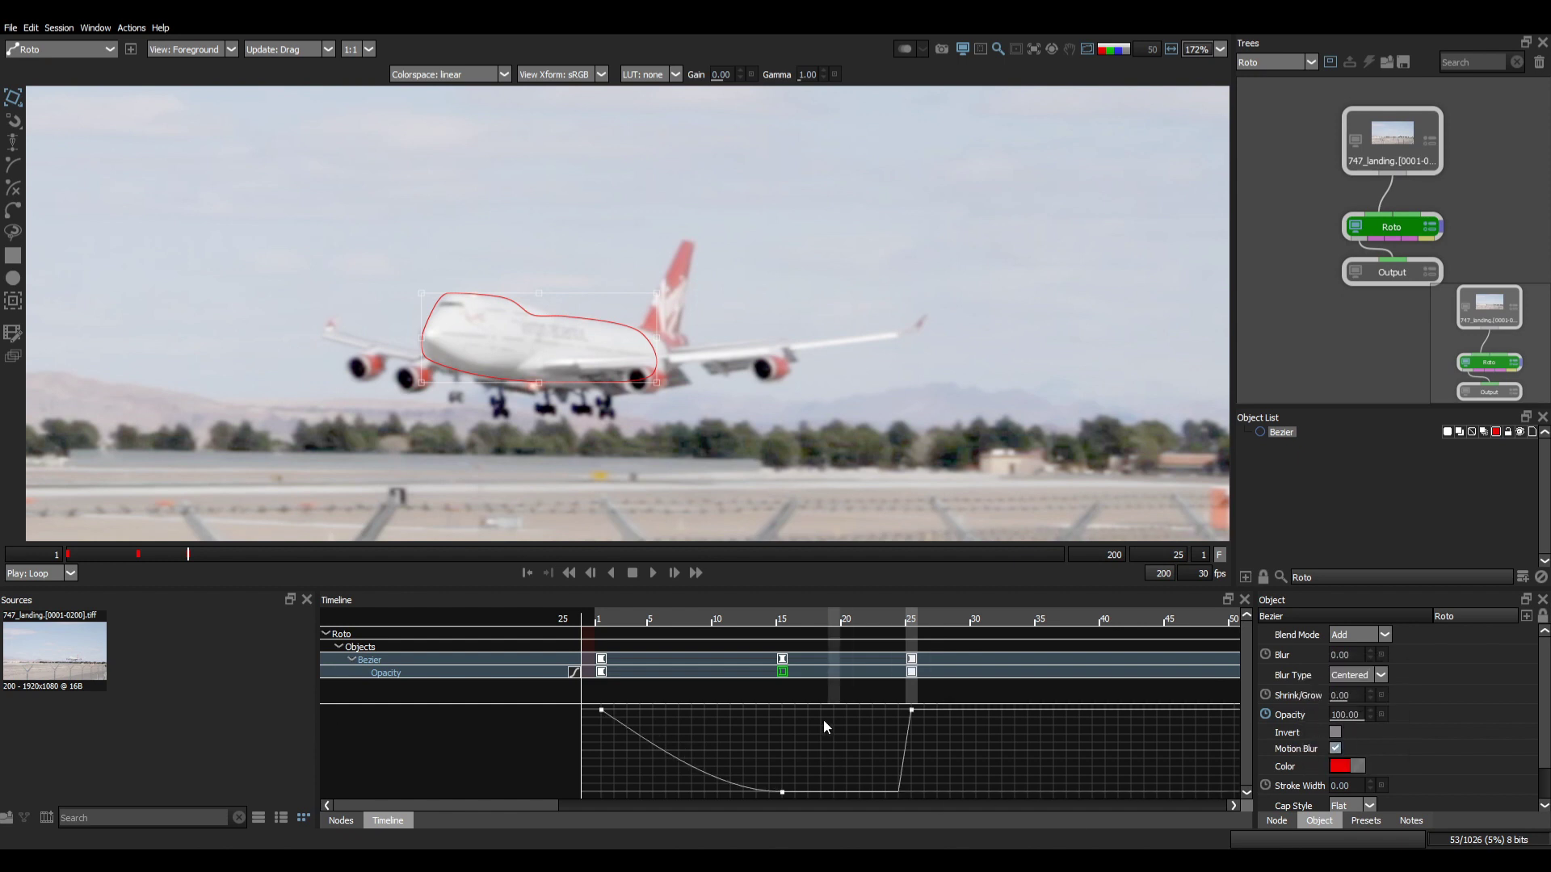
Step: Try Smooth (Catmull-Rom) interpolation on the frame 15 opacity keyframe, and set it to Linear instead
right_click(785, 671)
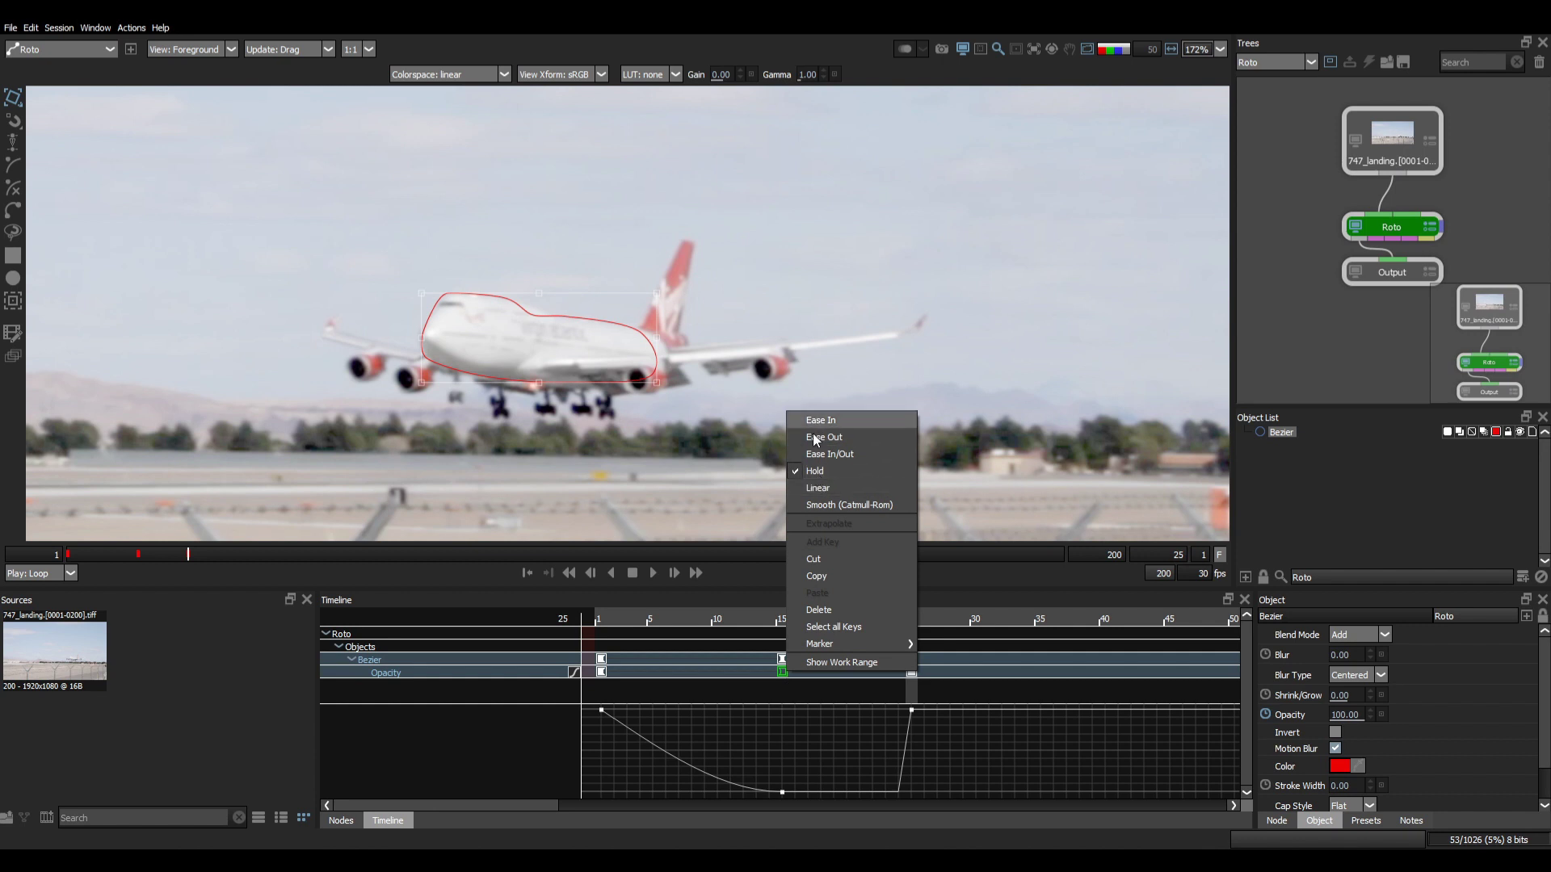
left_click(822, 503)
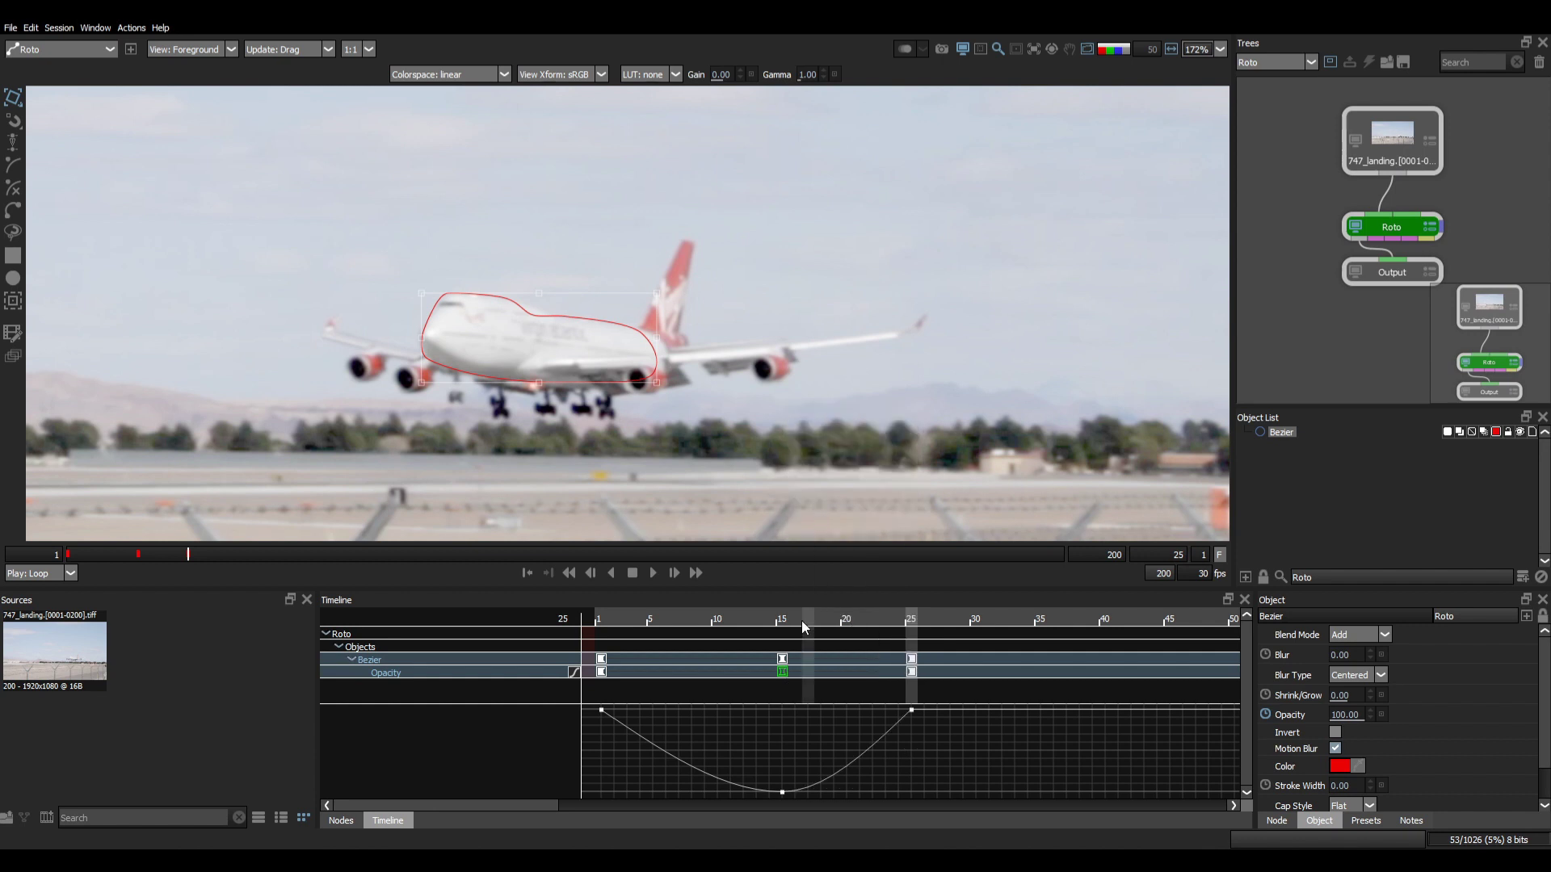
right_click(785, 671)
left_click(816, 493)
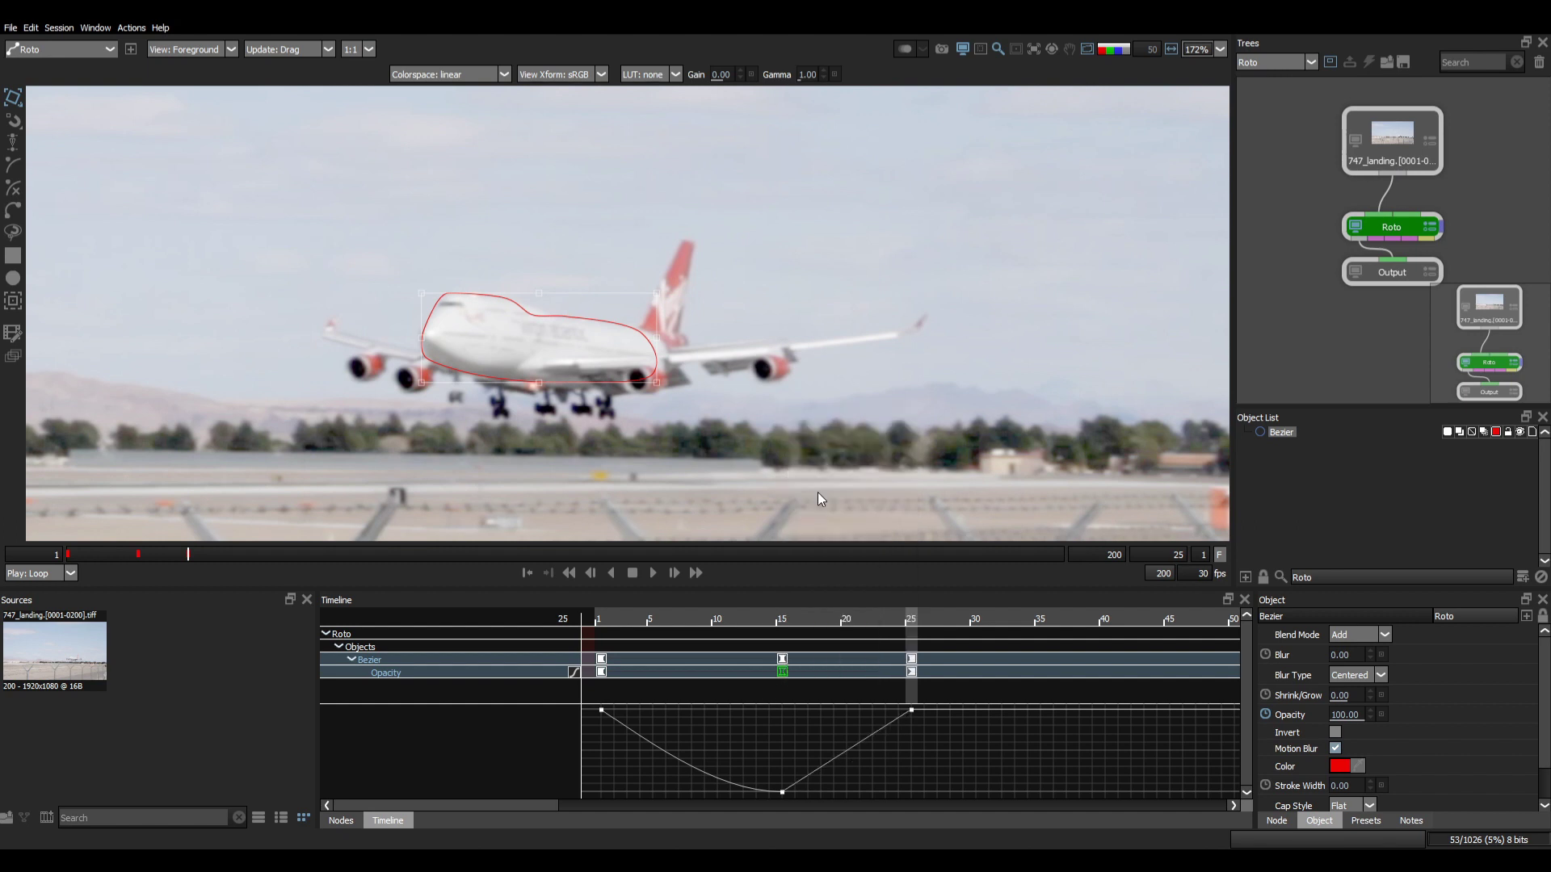
Step: Set the frame 1 opacity keyframe's interpolation to Linear and return to frame 1
right_click(602, 672)
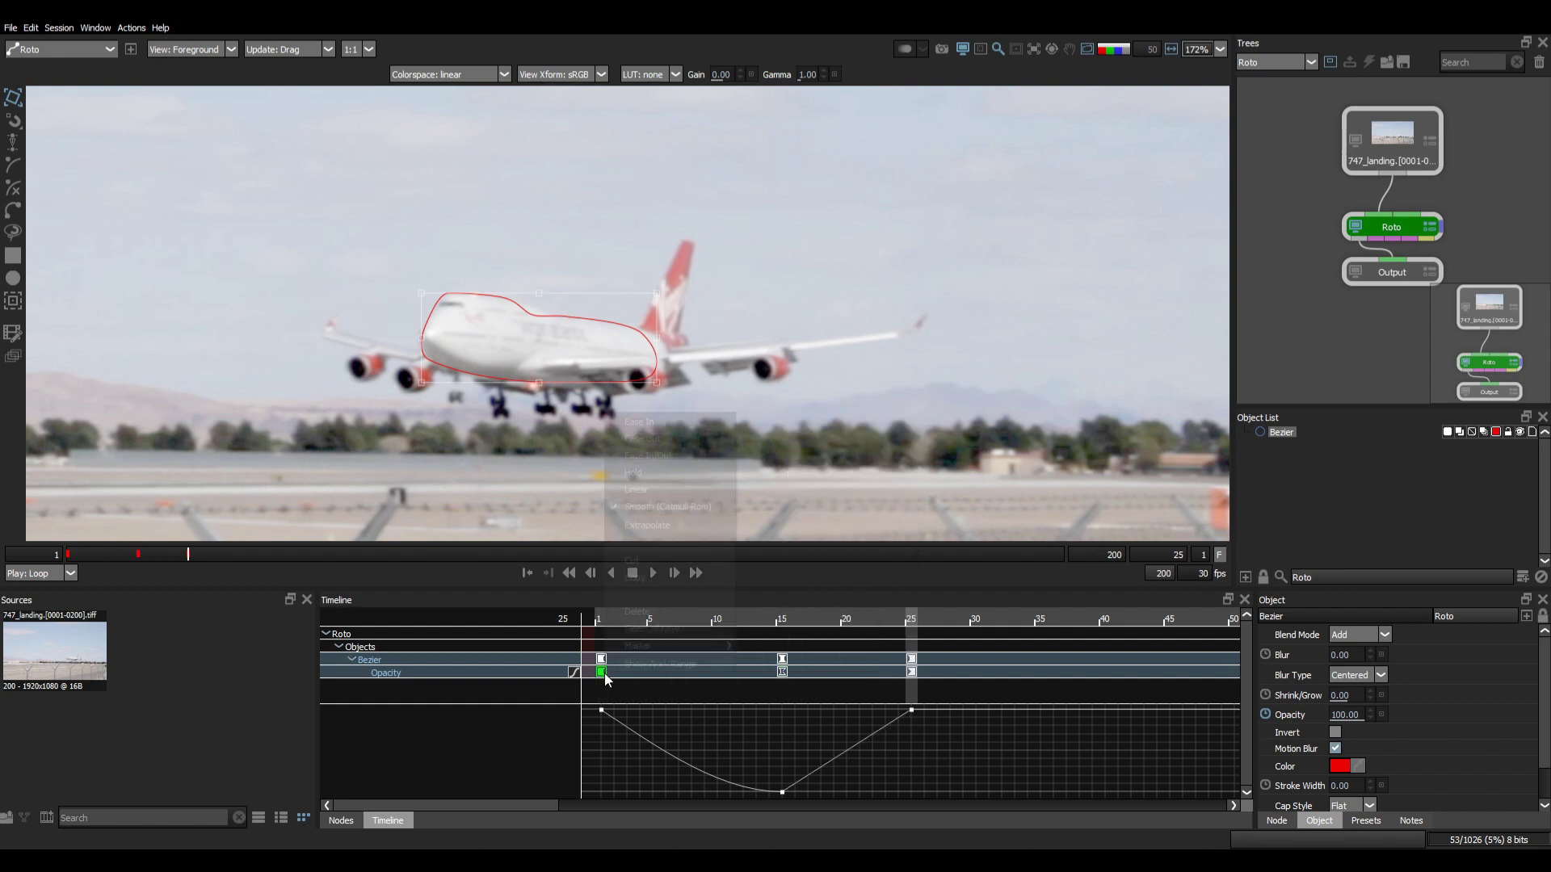
left_click(682, 491)
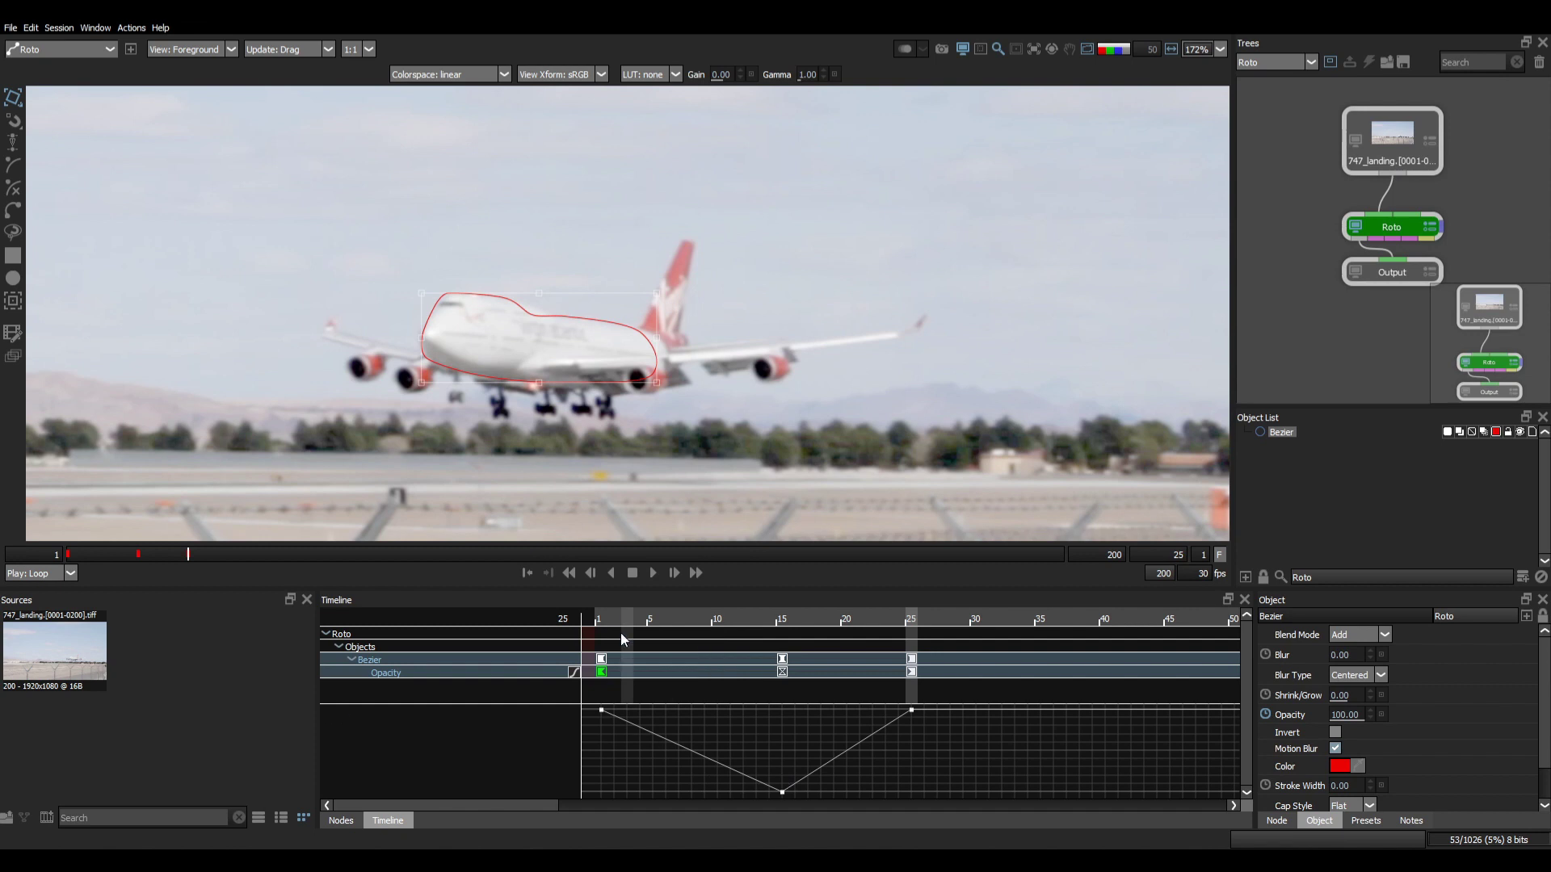
left_click(603, 613)
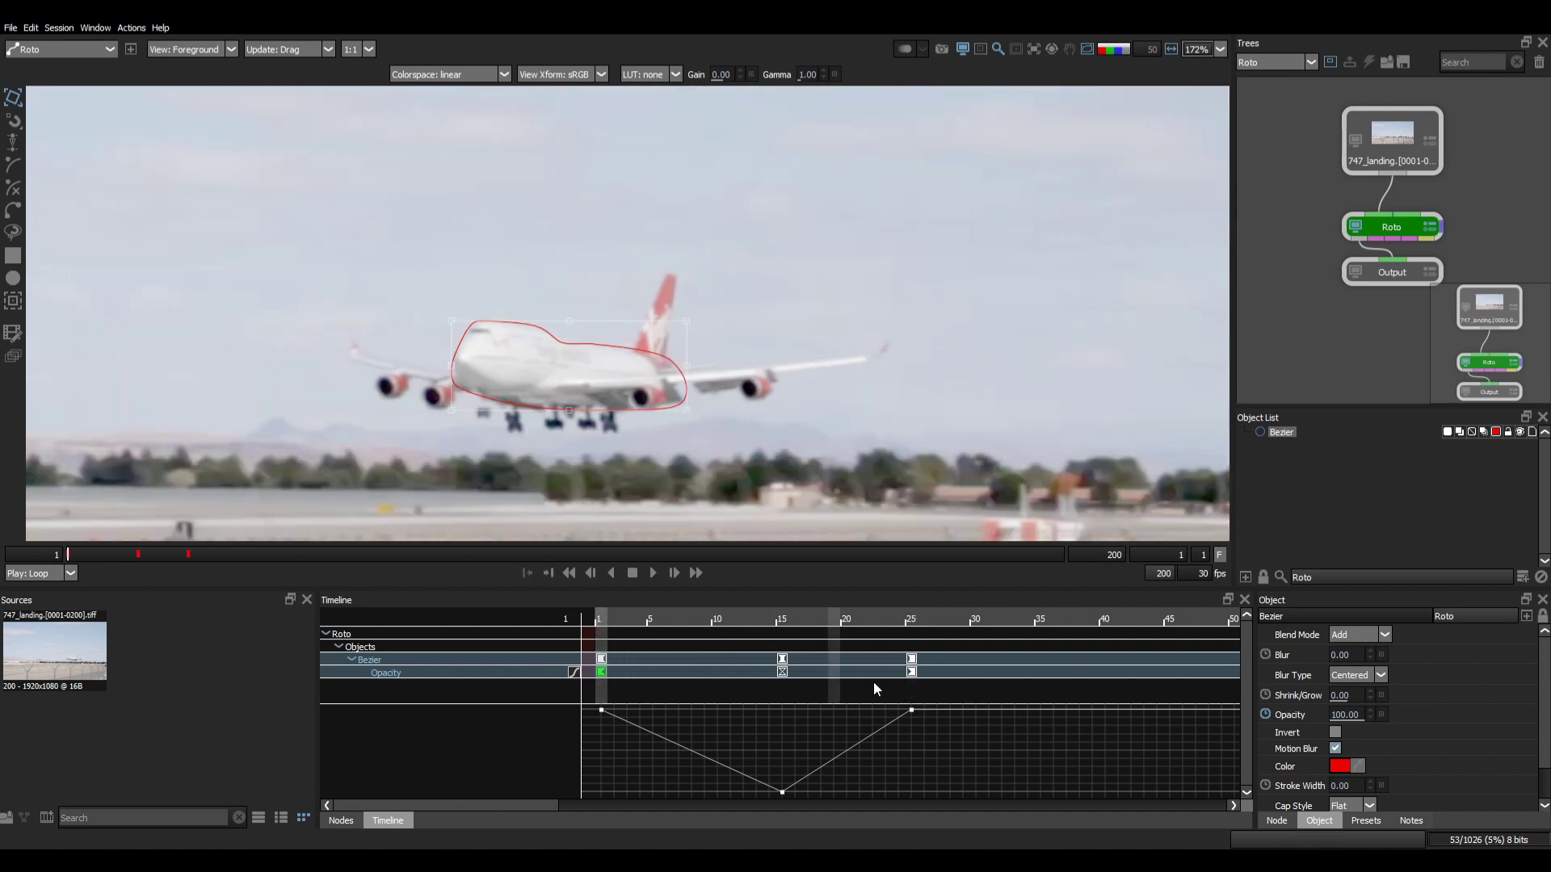
left_click_drag(913, 721, 914, 756)
Step: Change the Bezier's opacity to 50 at frame 25
left_click(911, 619)
mouse_move(911, 751)
mouse_move(912, 758)
left_mouse_down()
mouse_move(990, 748)
mouse_move(914, 767)
left_mouse_up()
left_click_drag(913, 768, 917, 679)
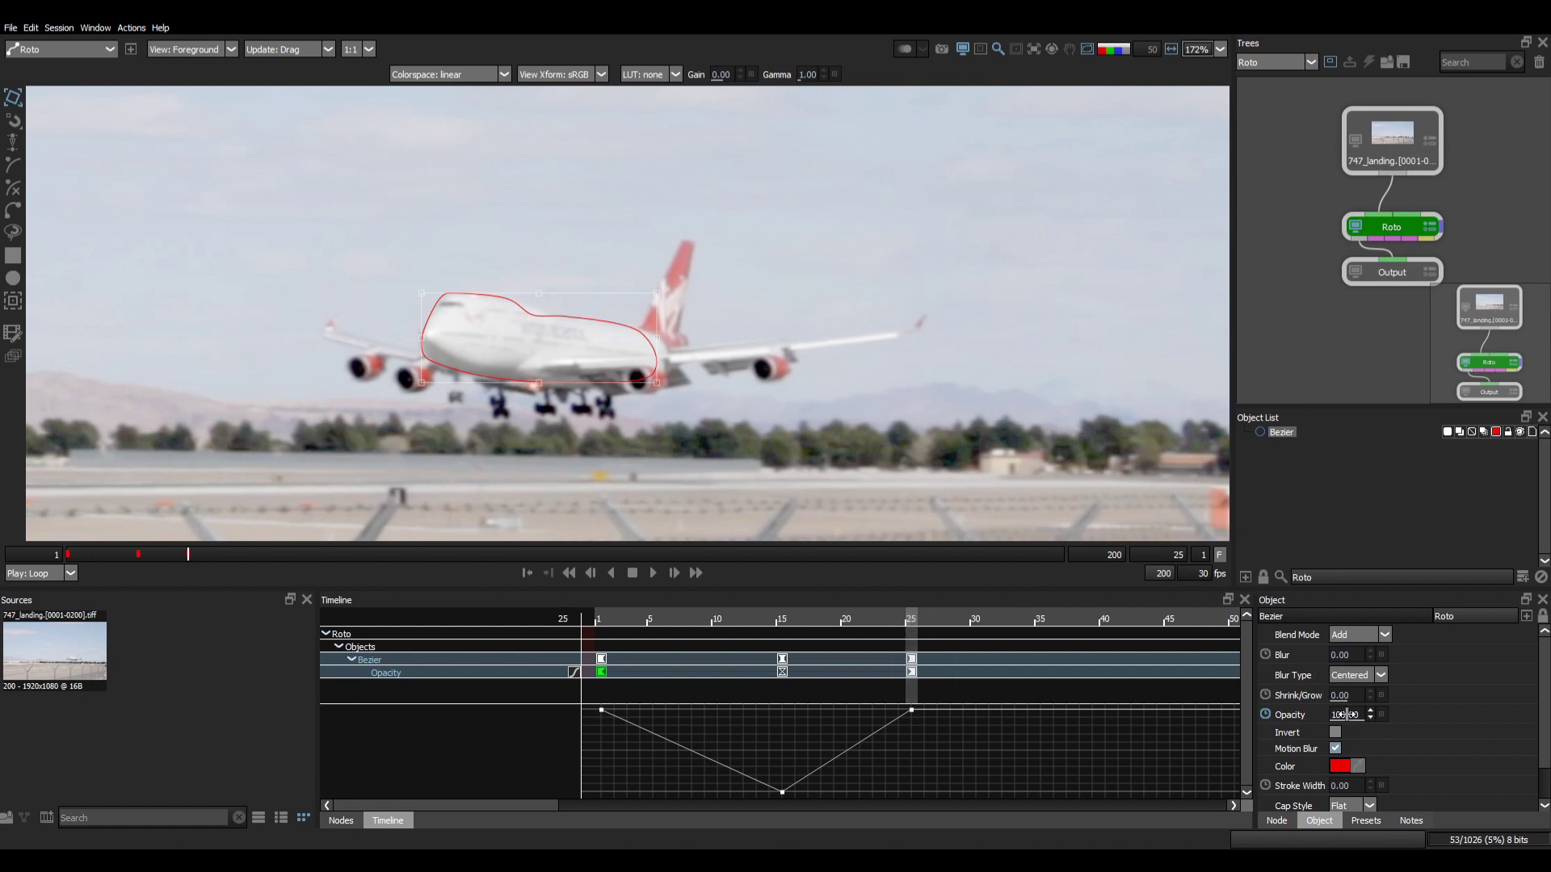
left_click(1344, 714)
type("50")
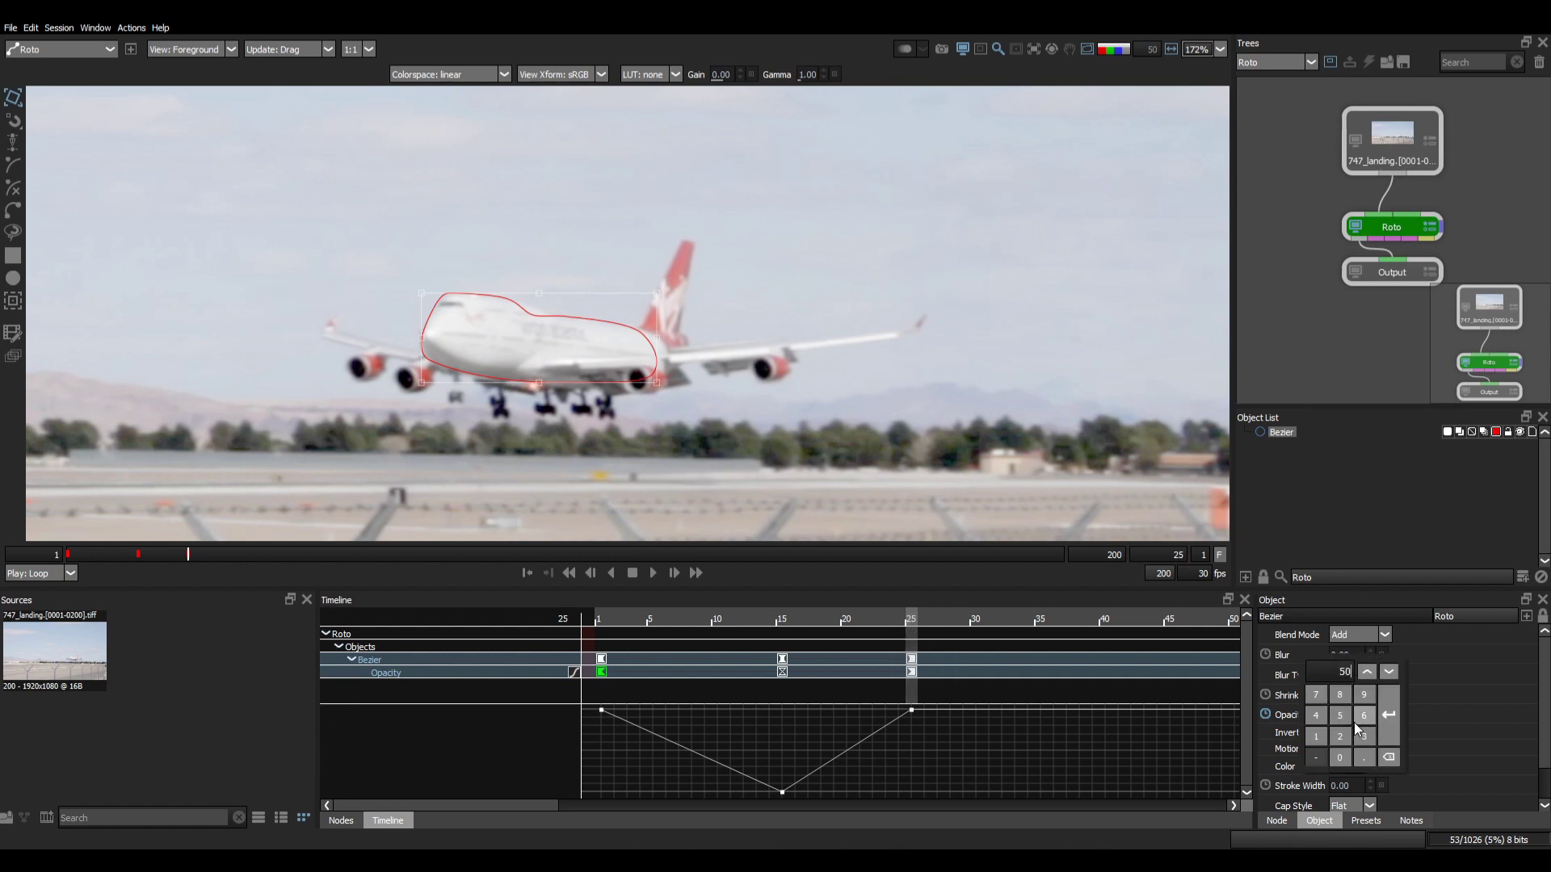
key("Return")
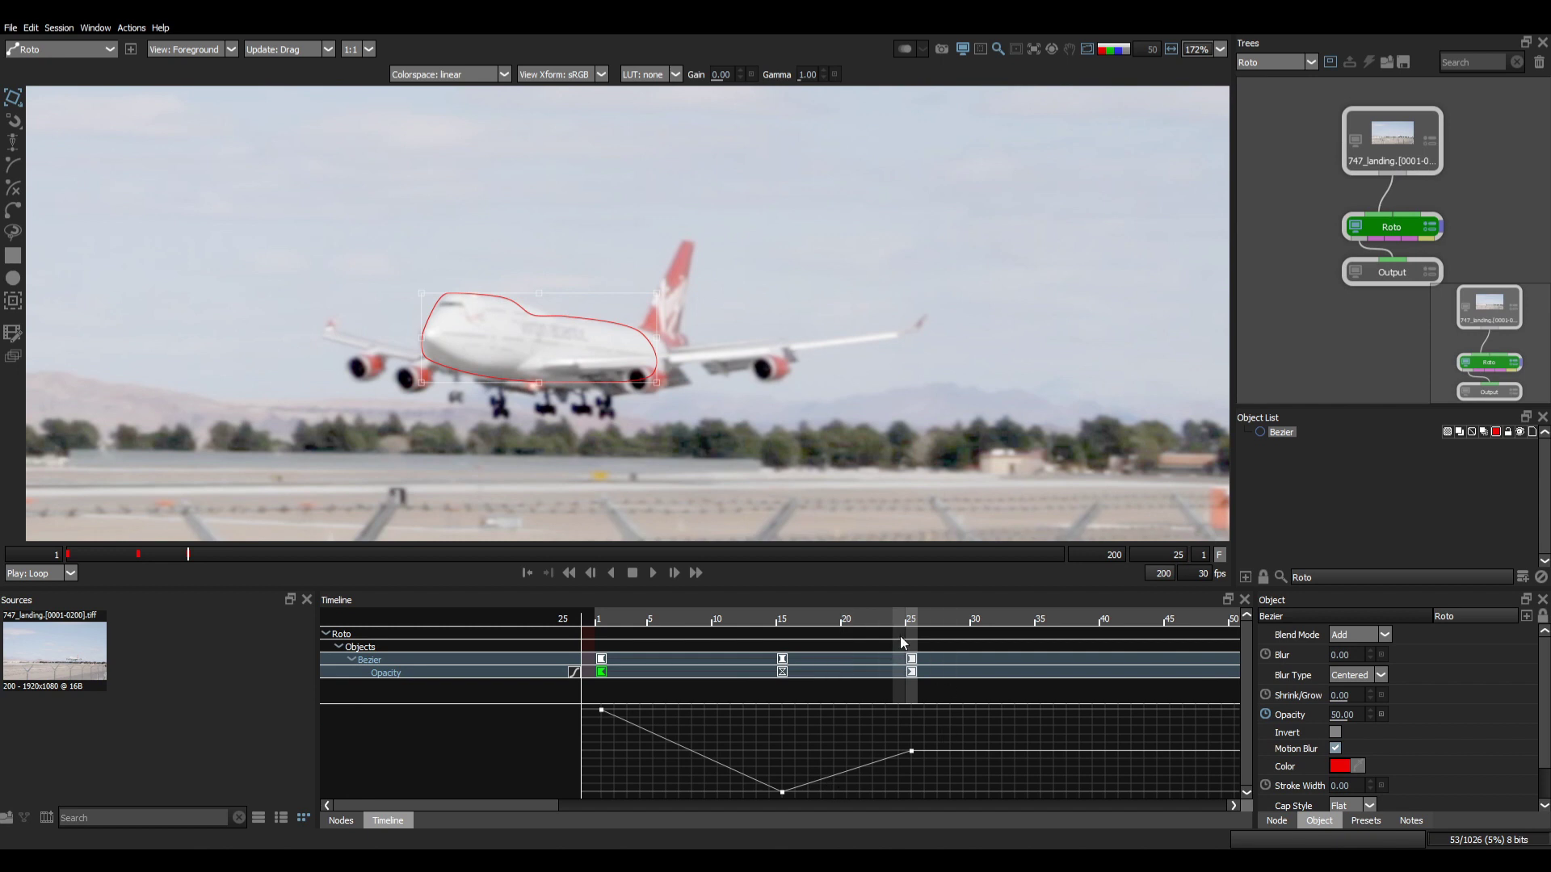
Step: Advance to frame 26 and set the Bezier's opacity to 0 there
mouse_move(910, 622)
left_mouse_down()
mouse_move(607, 642)
mouse_move(906, 584)
mouse_move(804, 622)
mouse_move(637, 635)
mouse_move(907, 604)
left_mouse_up()
key("a")
key("1")
key("Right")
left_click(1347, 718)
type("0")
key("Return")
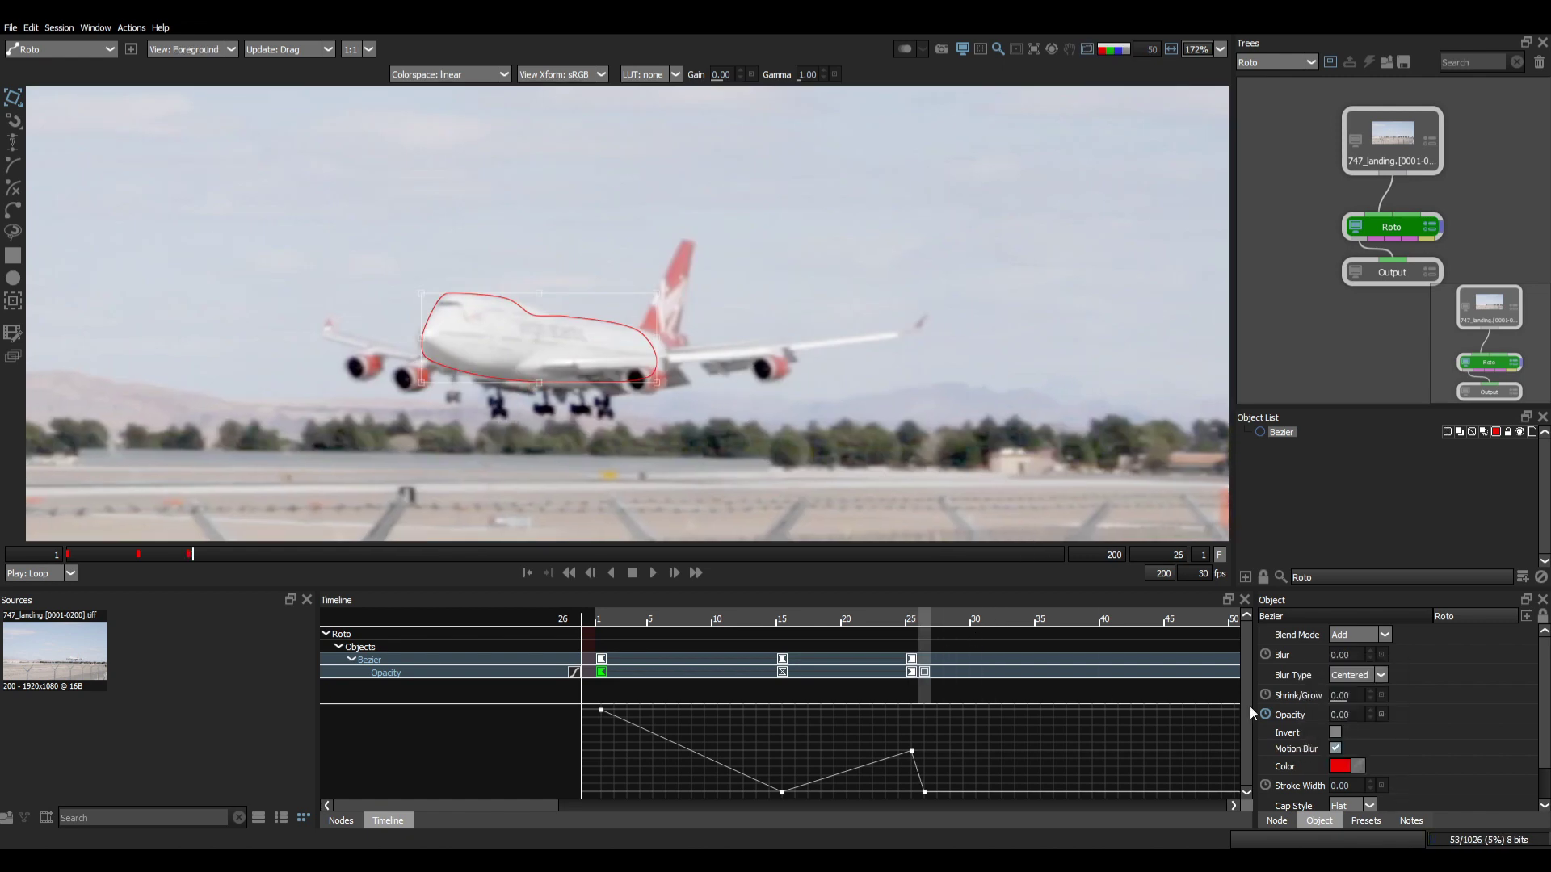
left_click(908, 630)
left_click(918, 623)
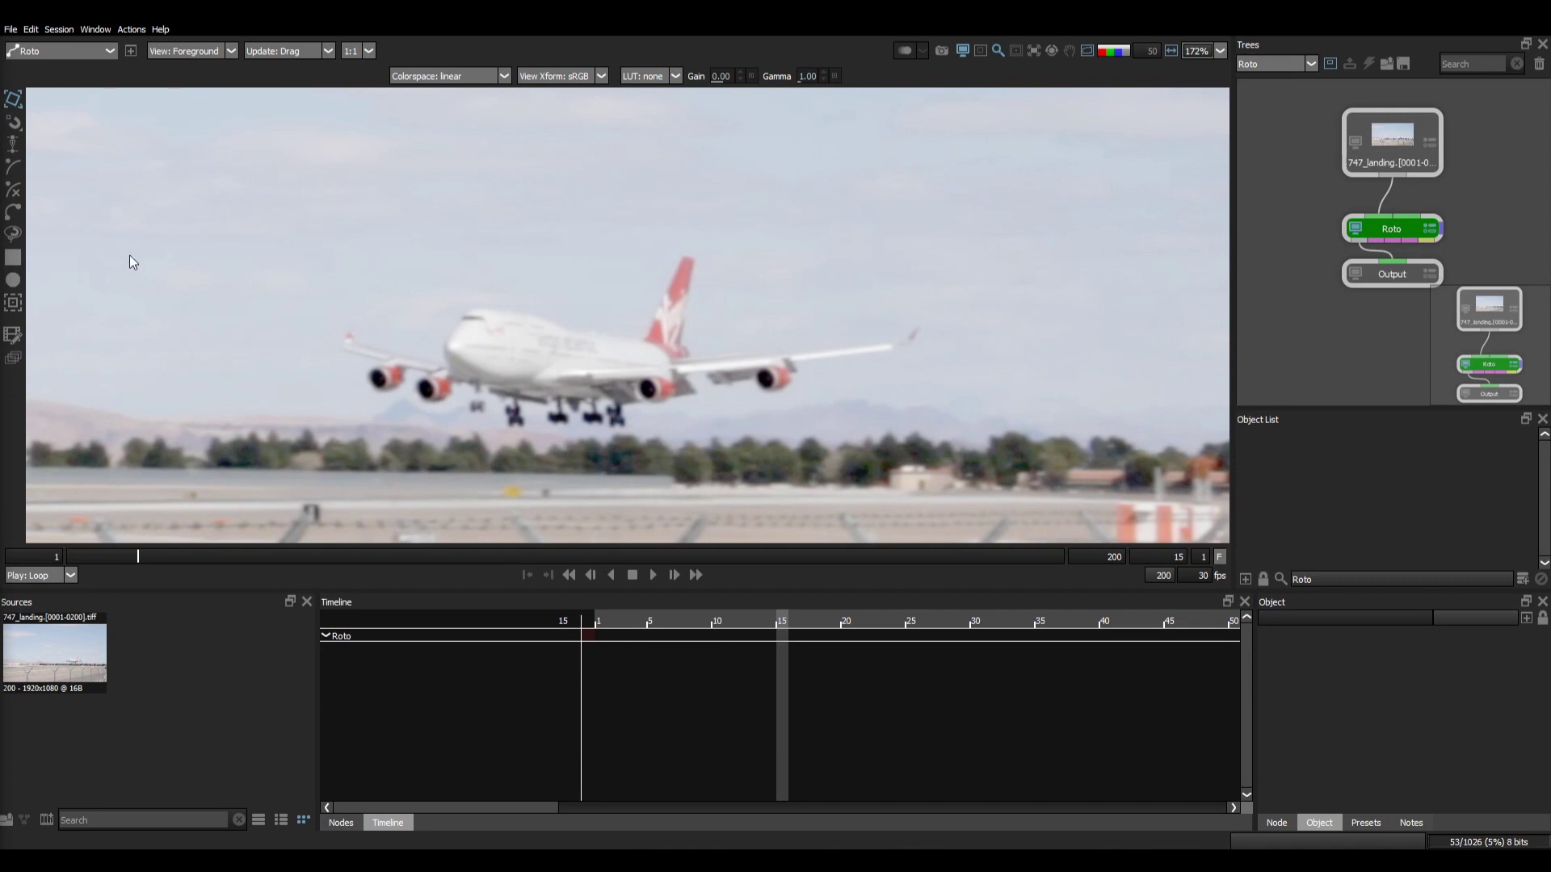
Step: Draw a circle over the airplane's nose at frame 15 and reposition it over the nose at frame 1
left_click(12, 281)
left_click_drag(460, 315, 577, 397)
left_click_drag(137, 557, 70, 557)
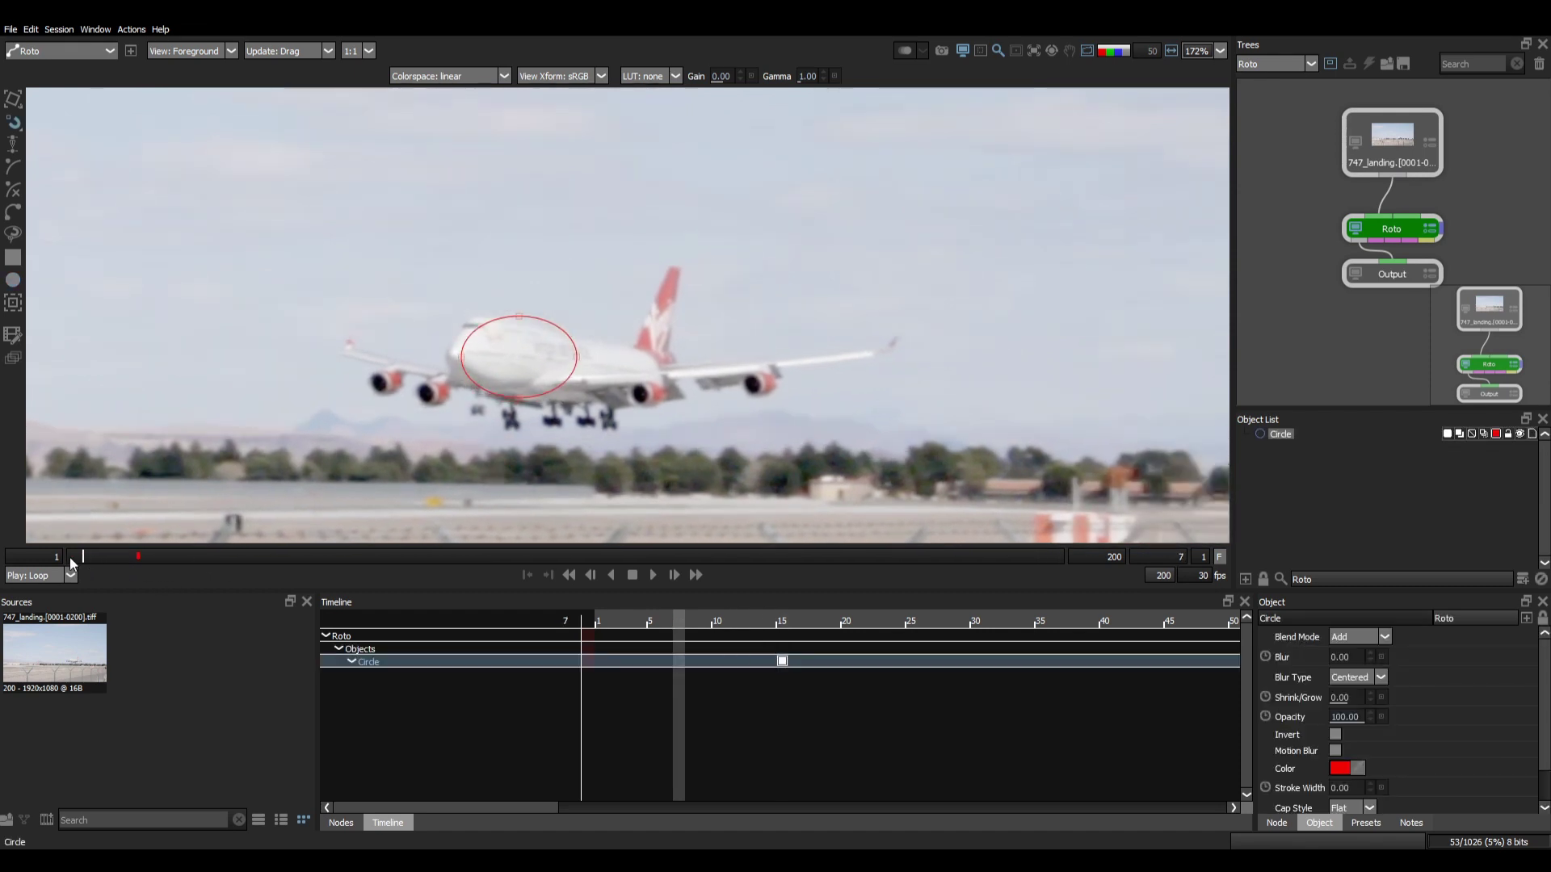
left_click_drag(565, 379, 549, 385)
Step: Step forward to the frame 15 keyframe and realign the circle with the airplane's nose
key("x")
key("x")
key("x")
key("x")
key("x")
key("x")
key("x")
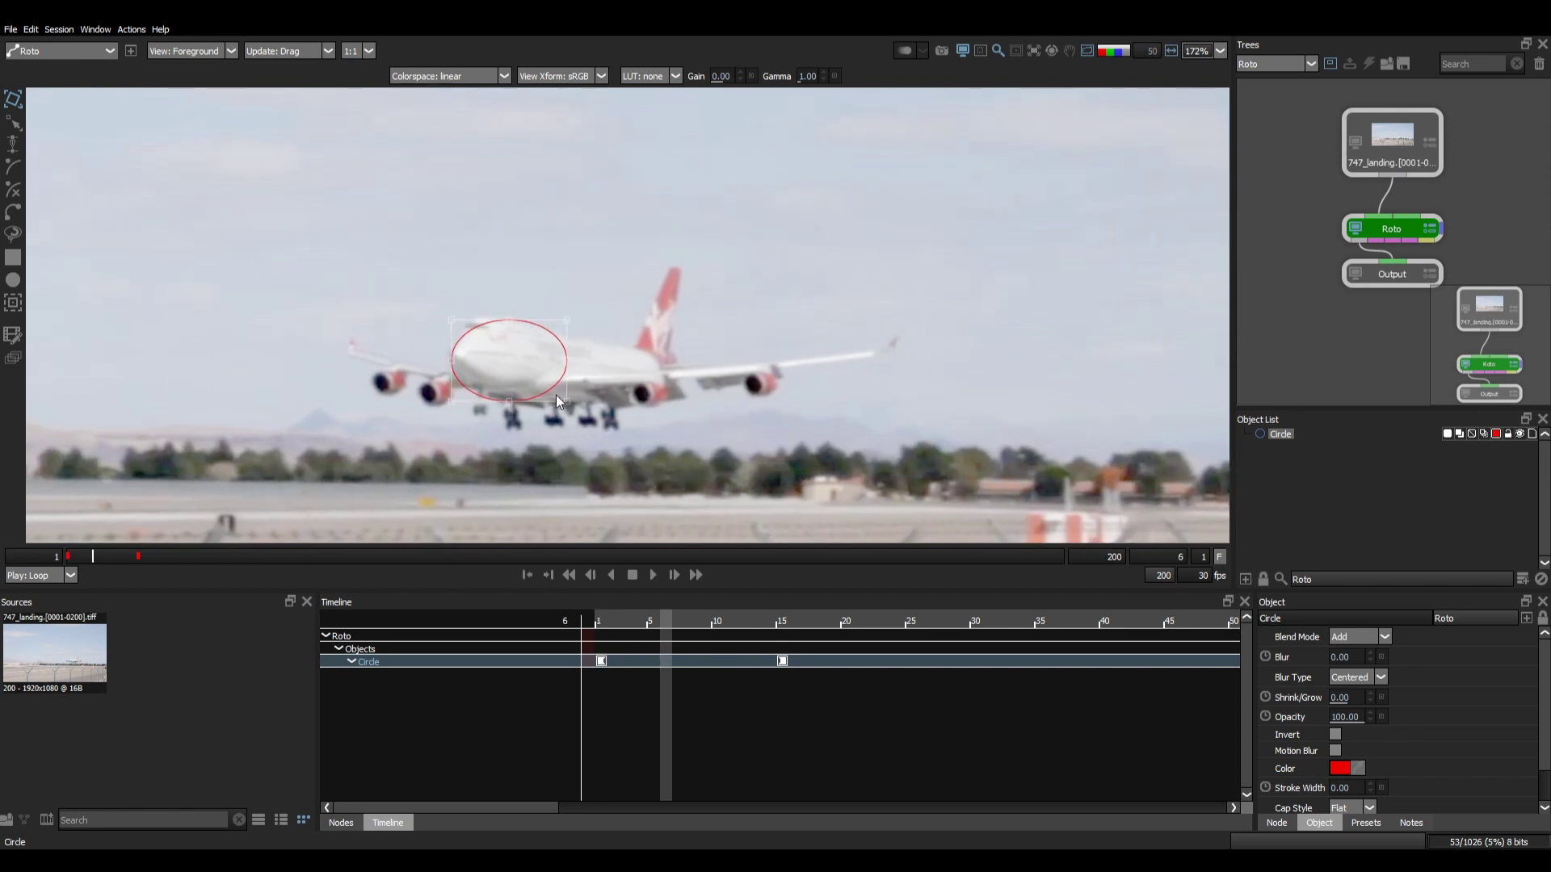
key("shift+x")
left_click_drag(560, 382, 550, 375)
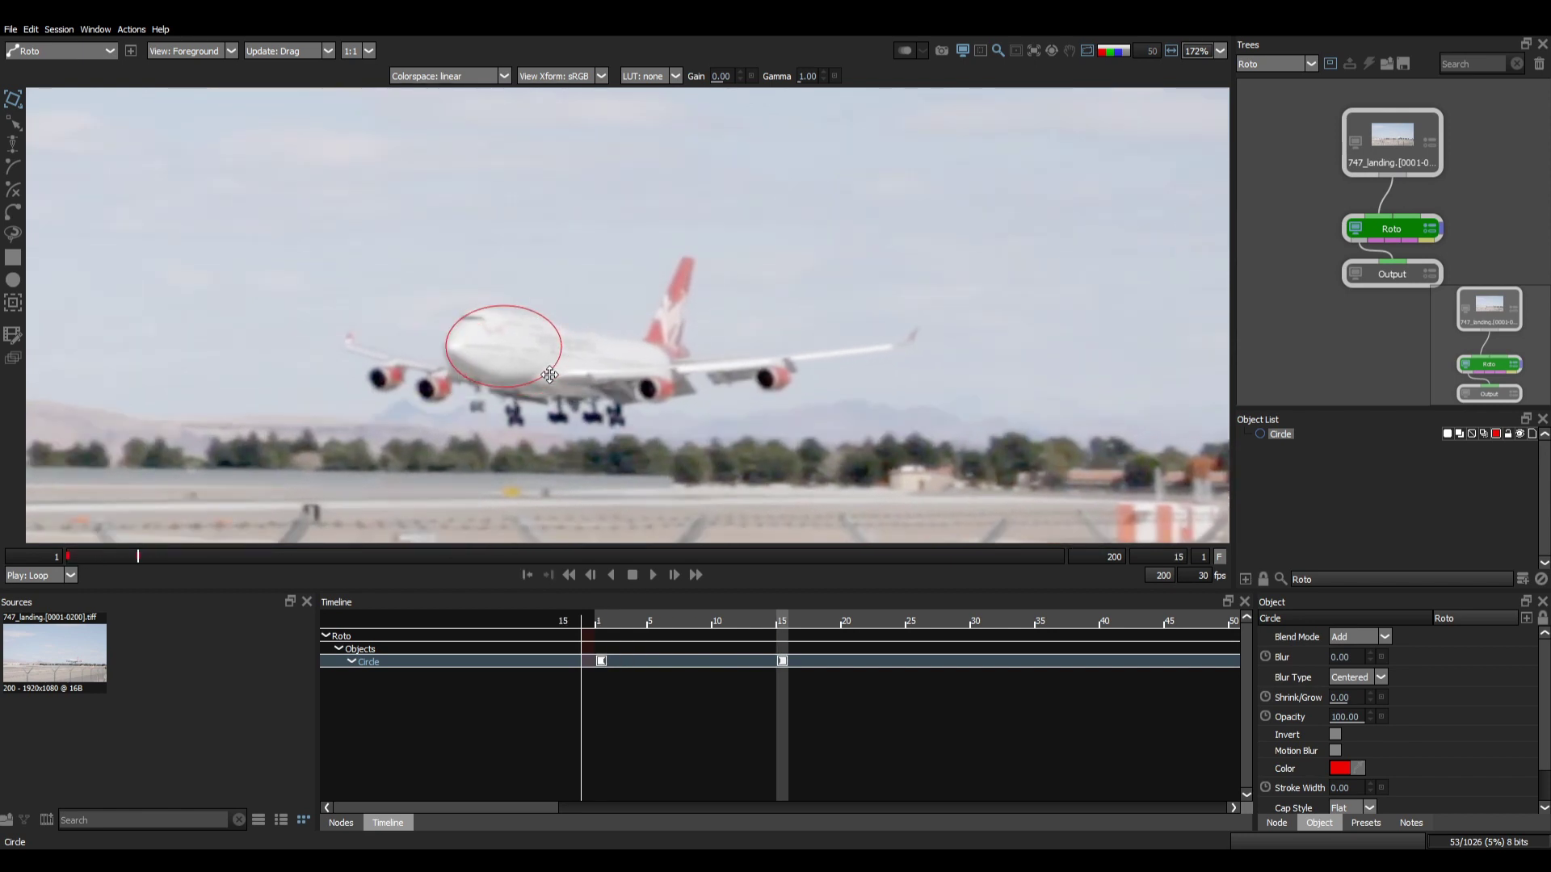
Step: Step back through the frames to frame 1 to examine the circle's movement between keyframes
key("z")
key("z")
key("z")
key("z")
key("z")
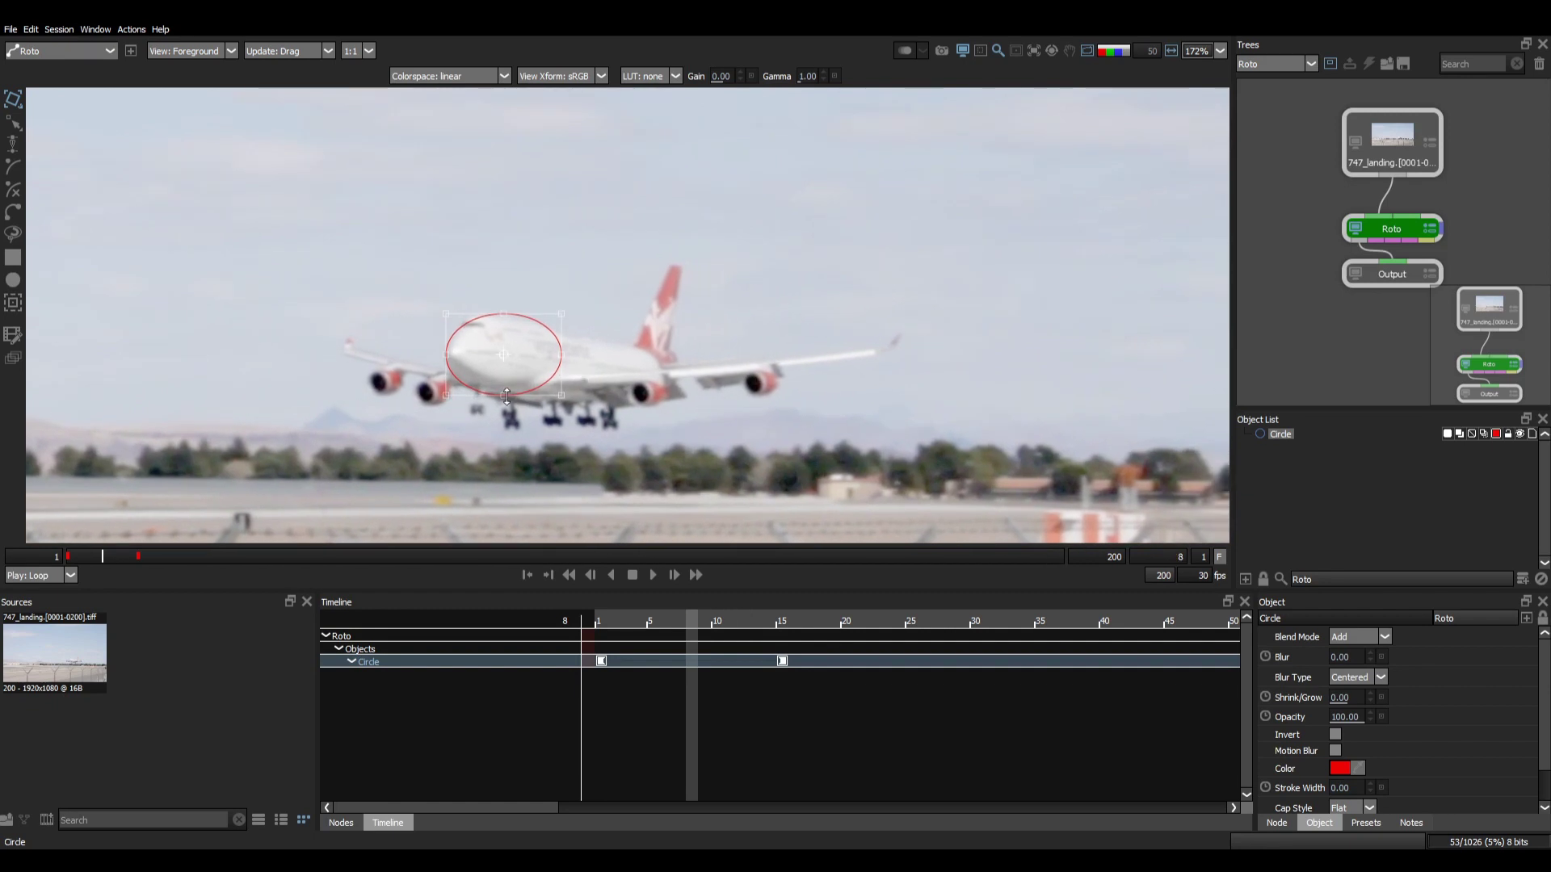
key("shift+z")
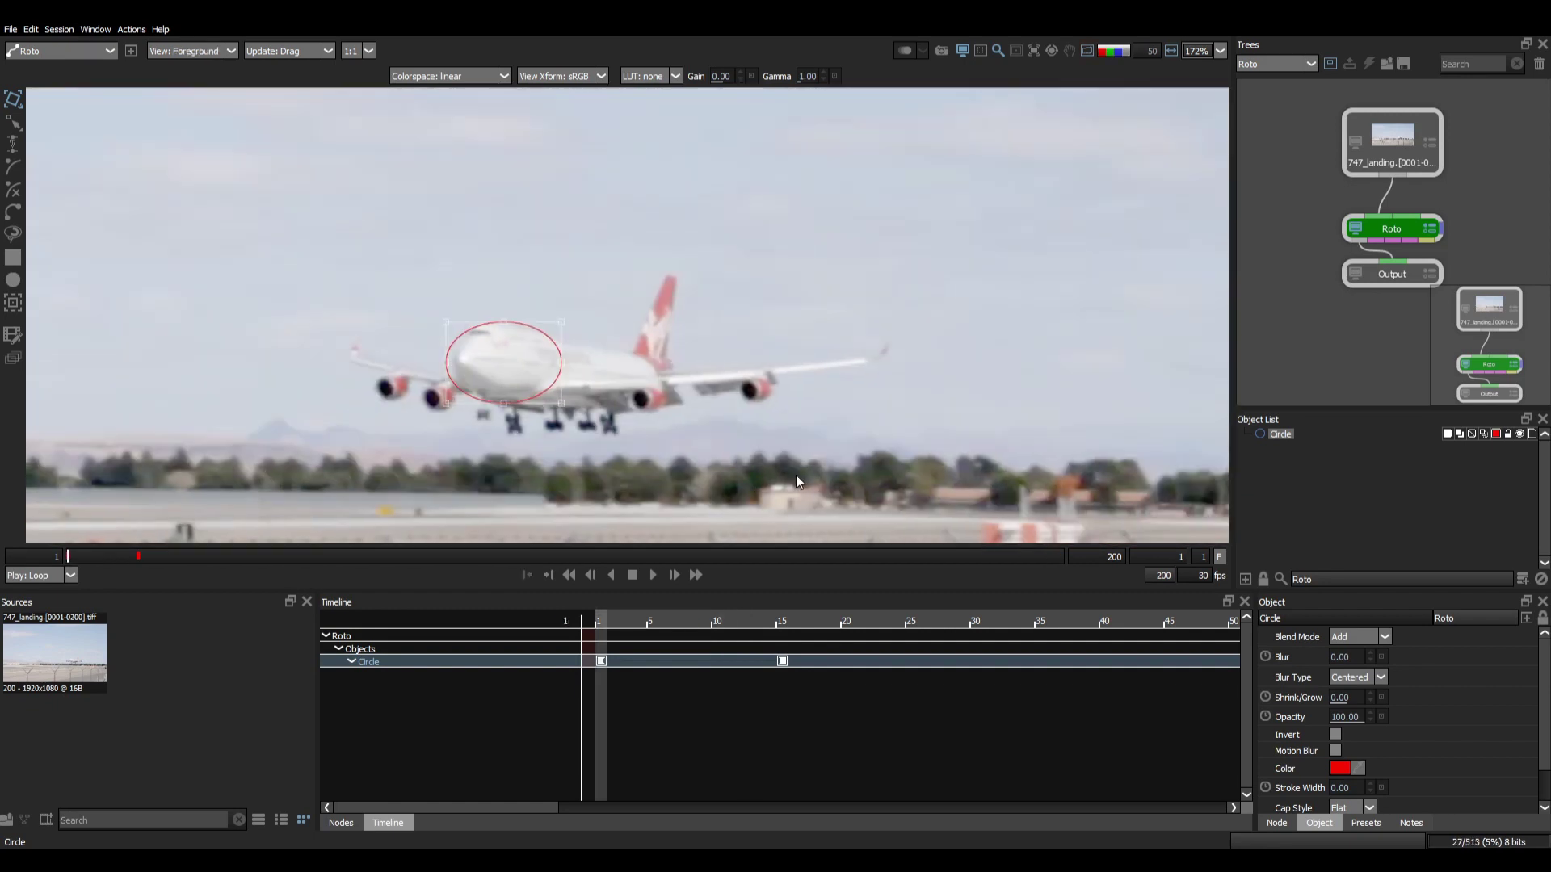
Step: Enable blur keyframing on the circle at frame 1 and set its Blur to 100 at frame 15
left_click(1266, 657)
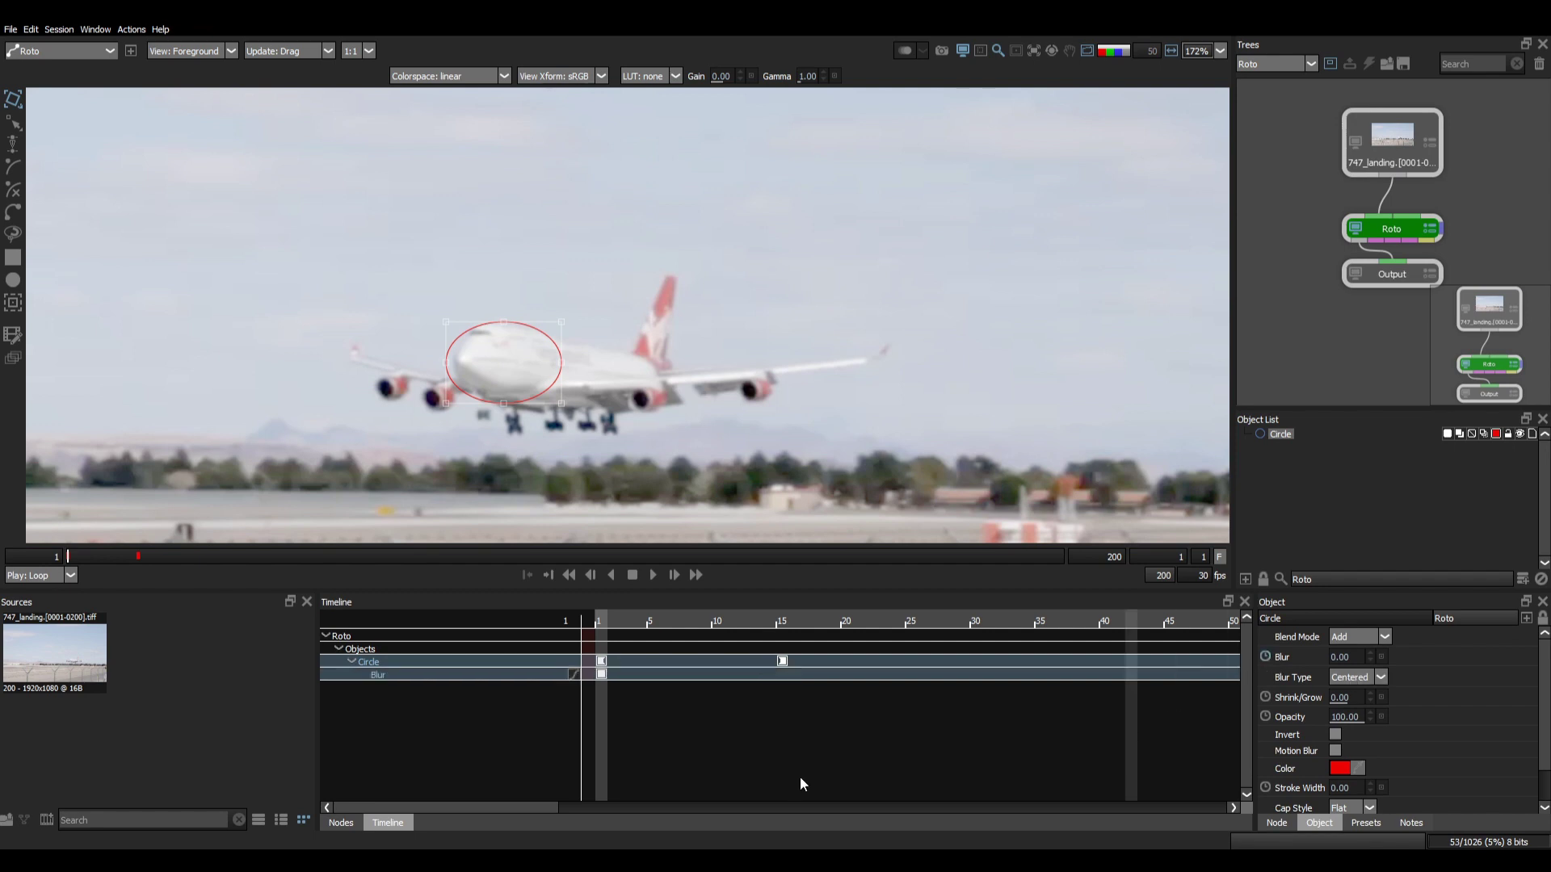
left_click(784, 630)
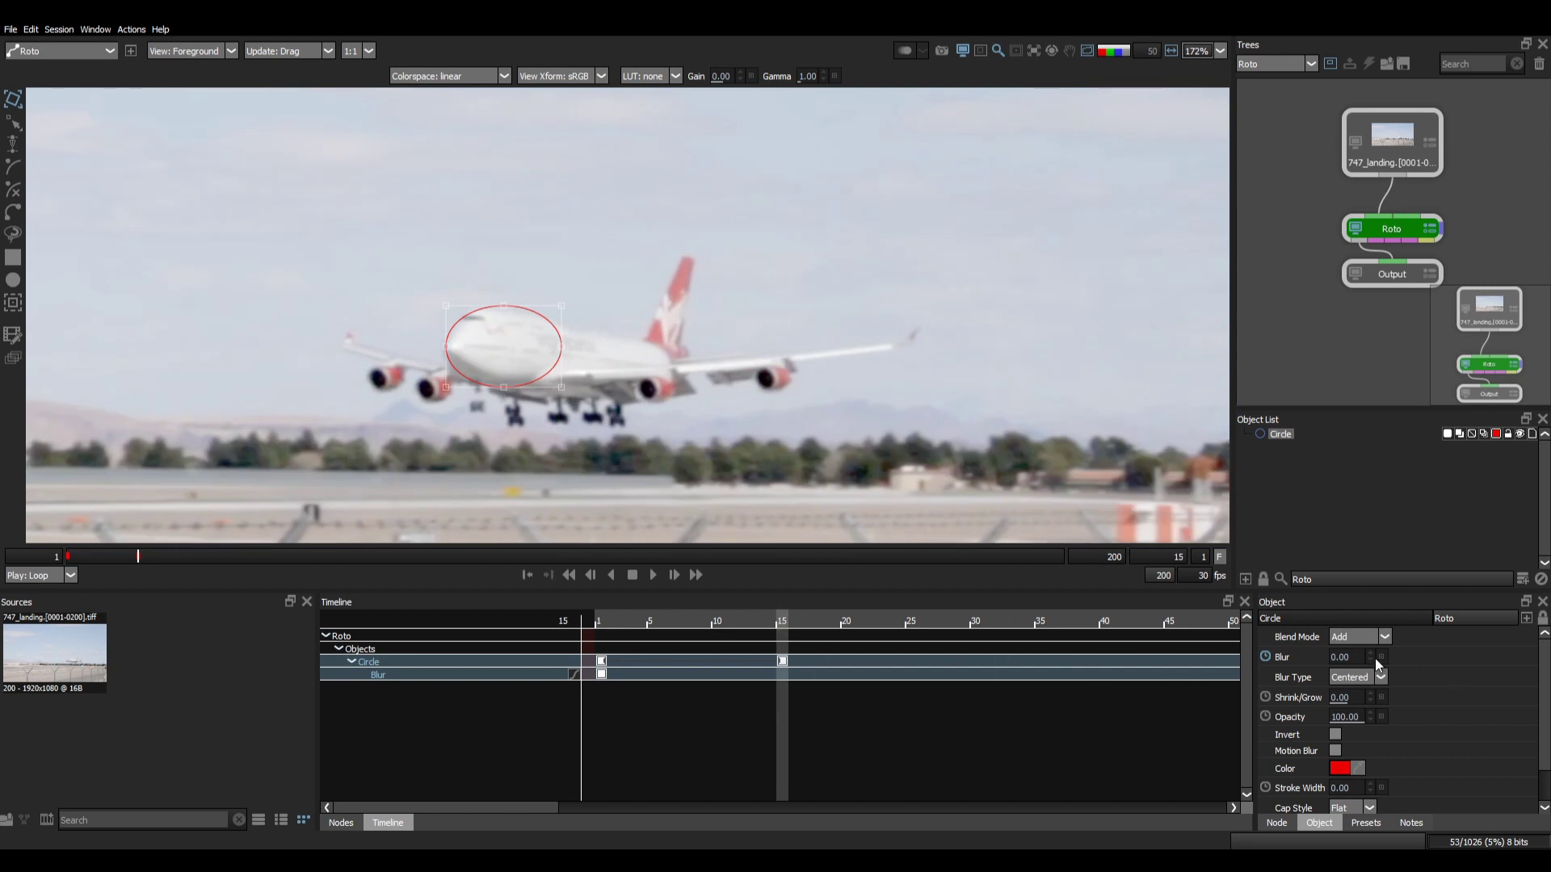
left_click(1344, 656)
type("100")
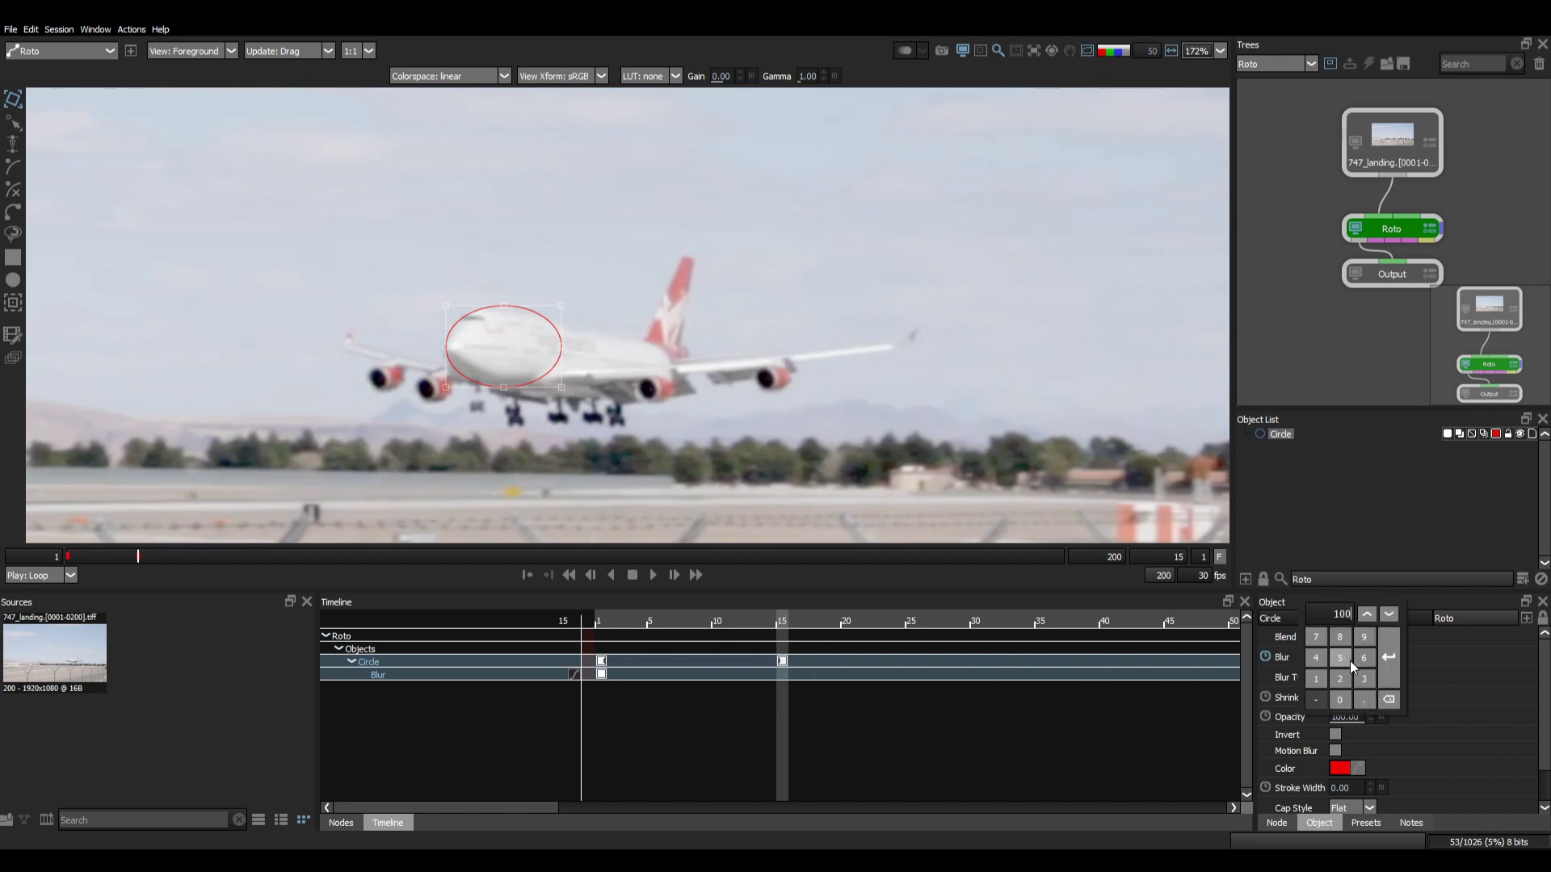
key("Return")
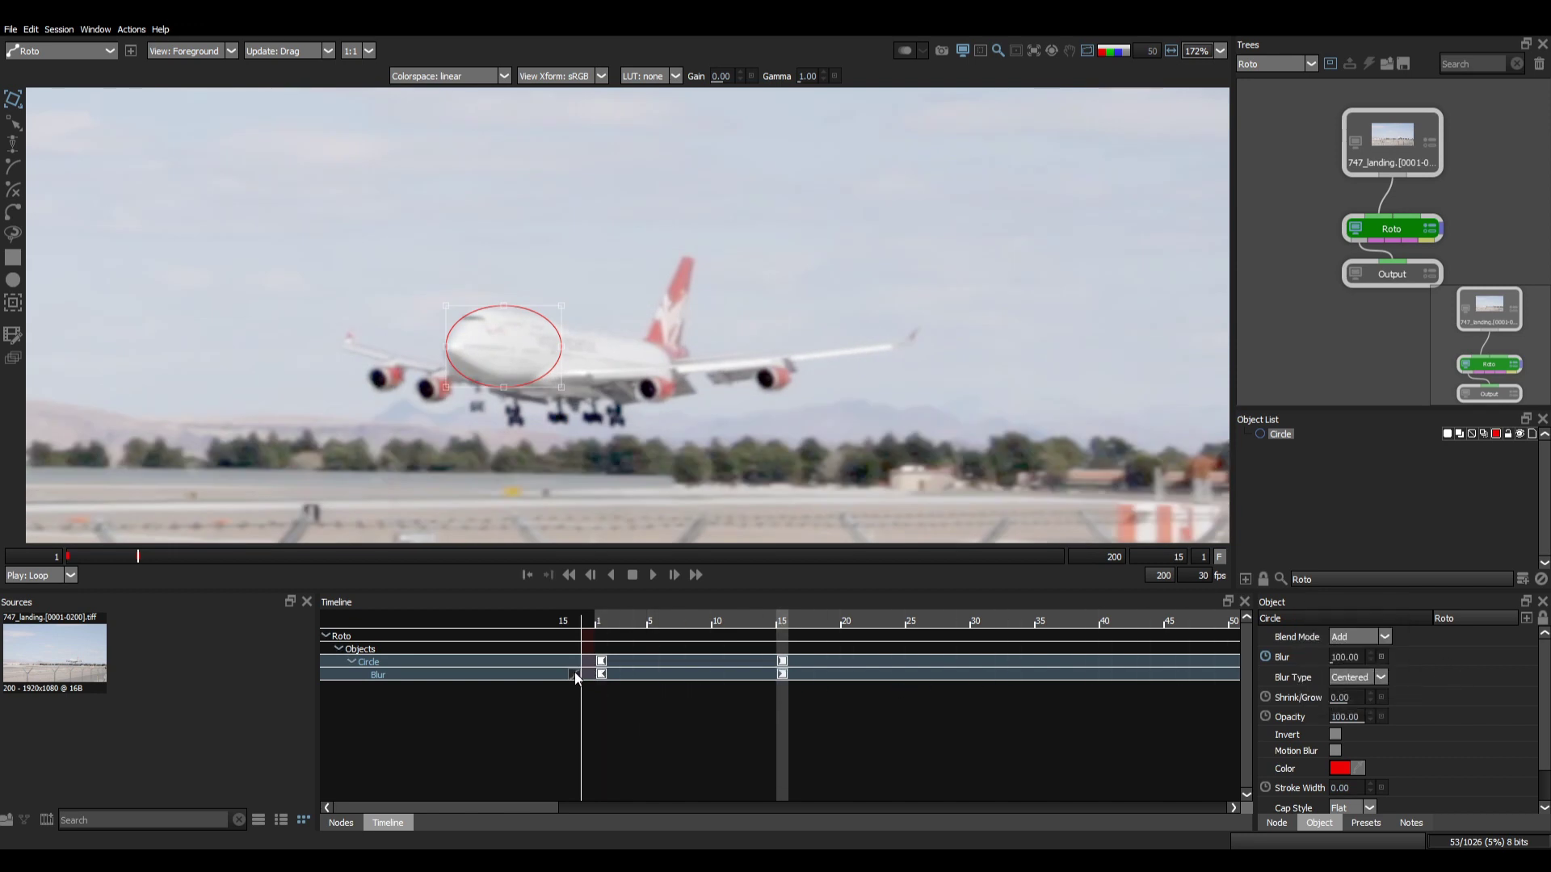
Step: Display the circle's blur curve and step back through the output's alpha to examine the animated blur
left_click(574, 674)
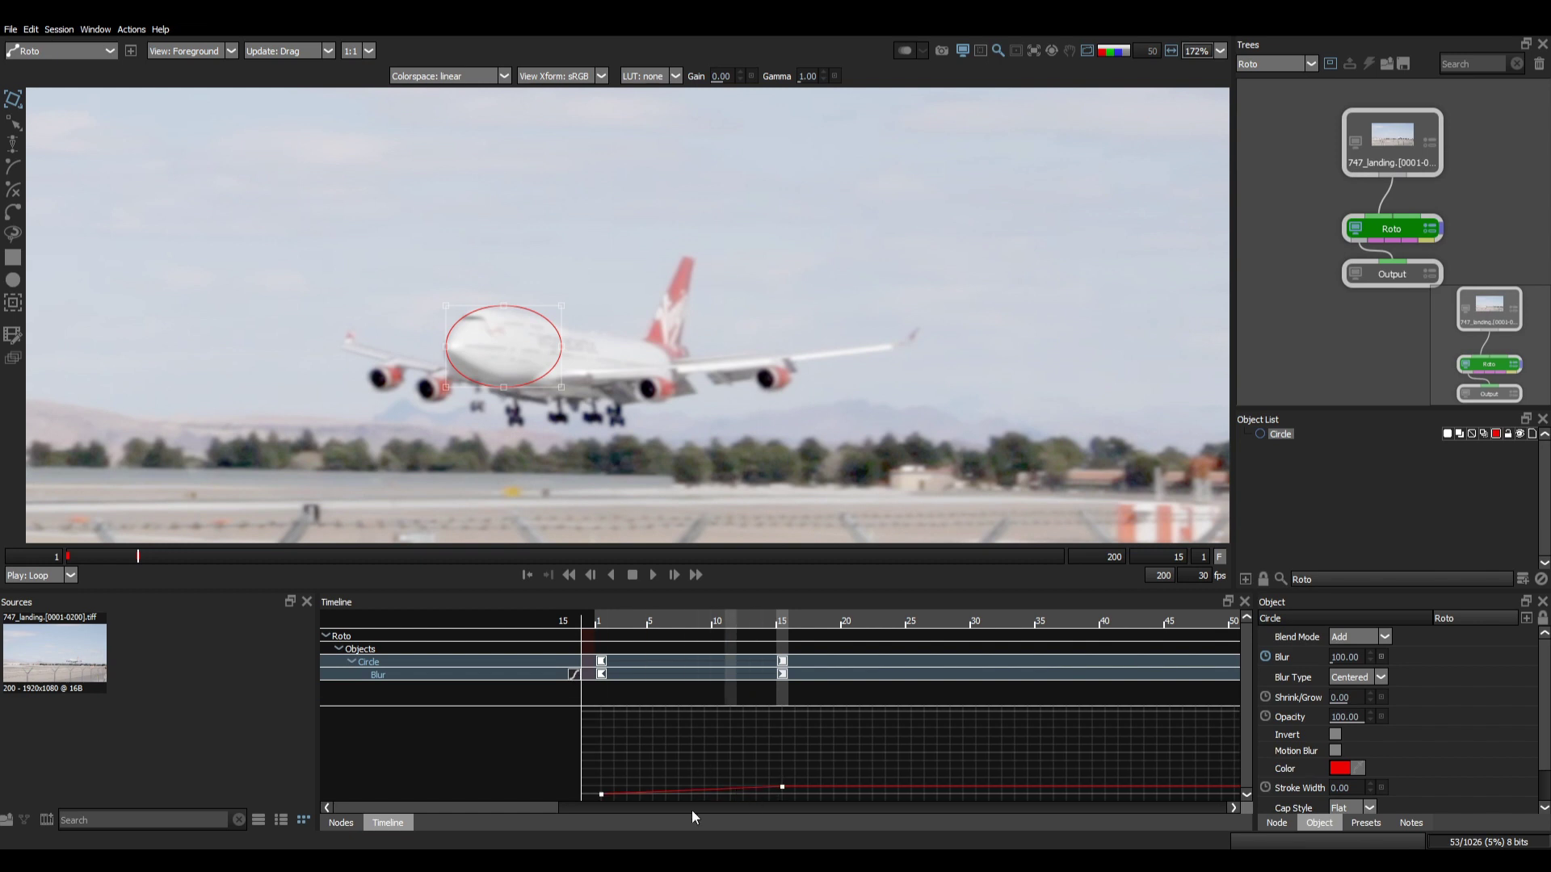
mouse_move(602, 796)
key("3")
key("a")
key("z")
key("z")
key("z")
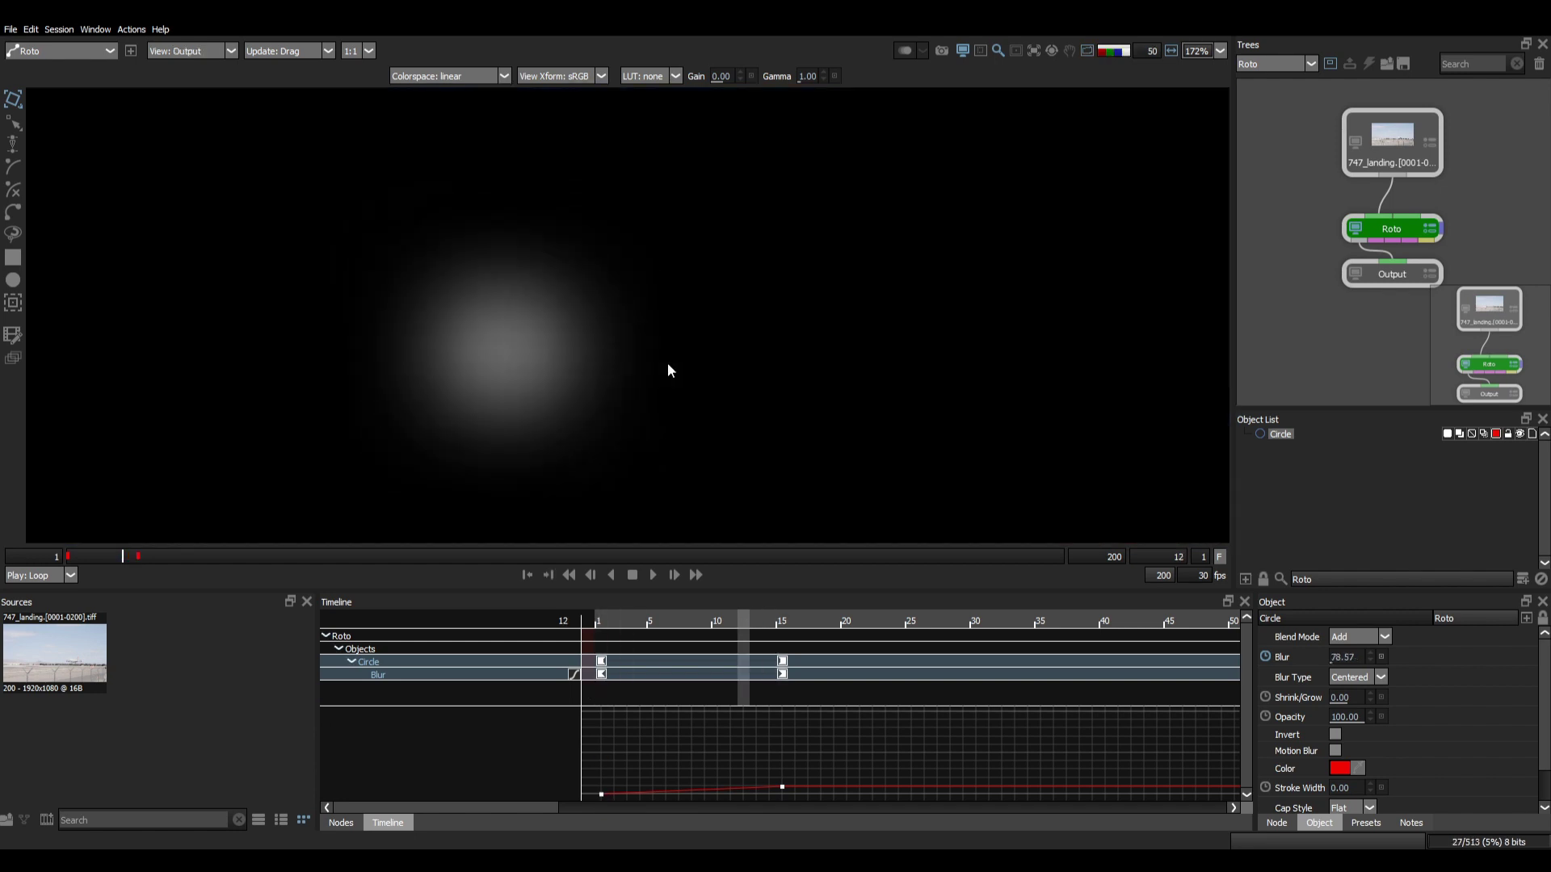
key("z")
key("z")
key("z")
key("z")
key("z")
key("1")
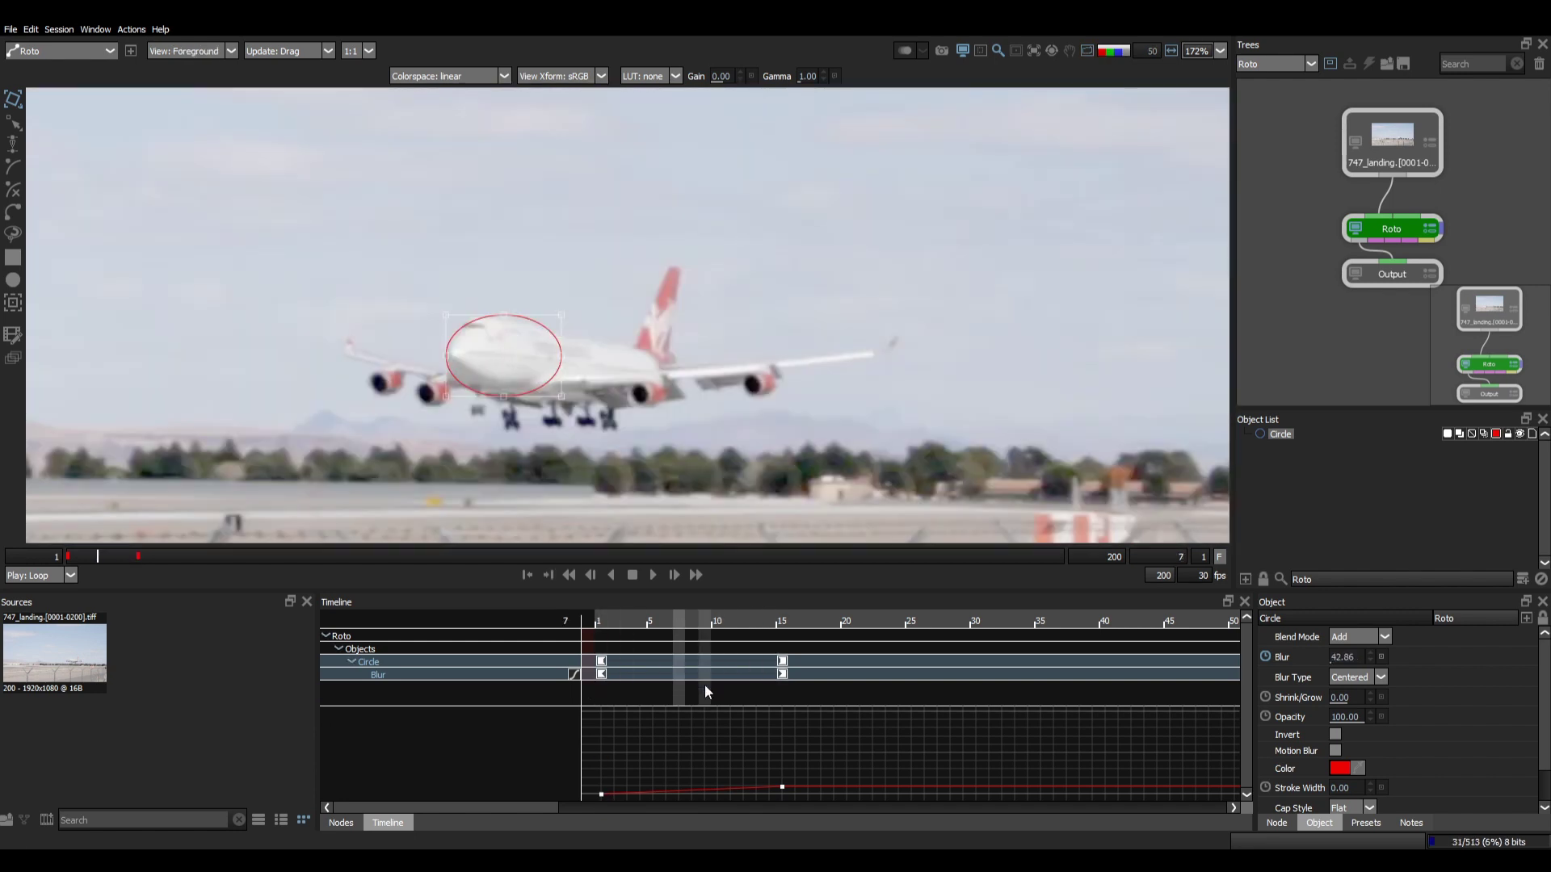
Step: Set the frame 1 blur keyframe's interpolation to Hold and display the output matte overlay
key("Home")
left_click(601, 675)
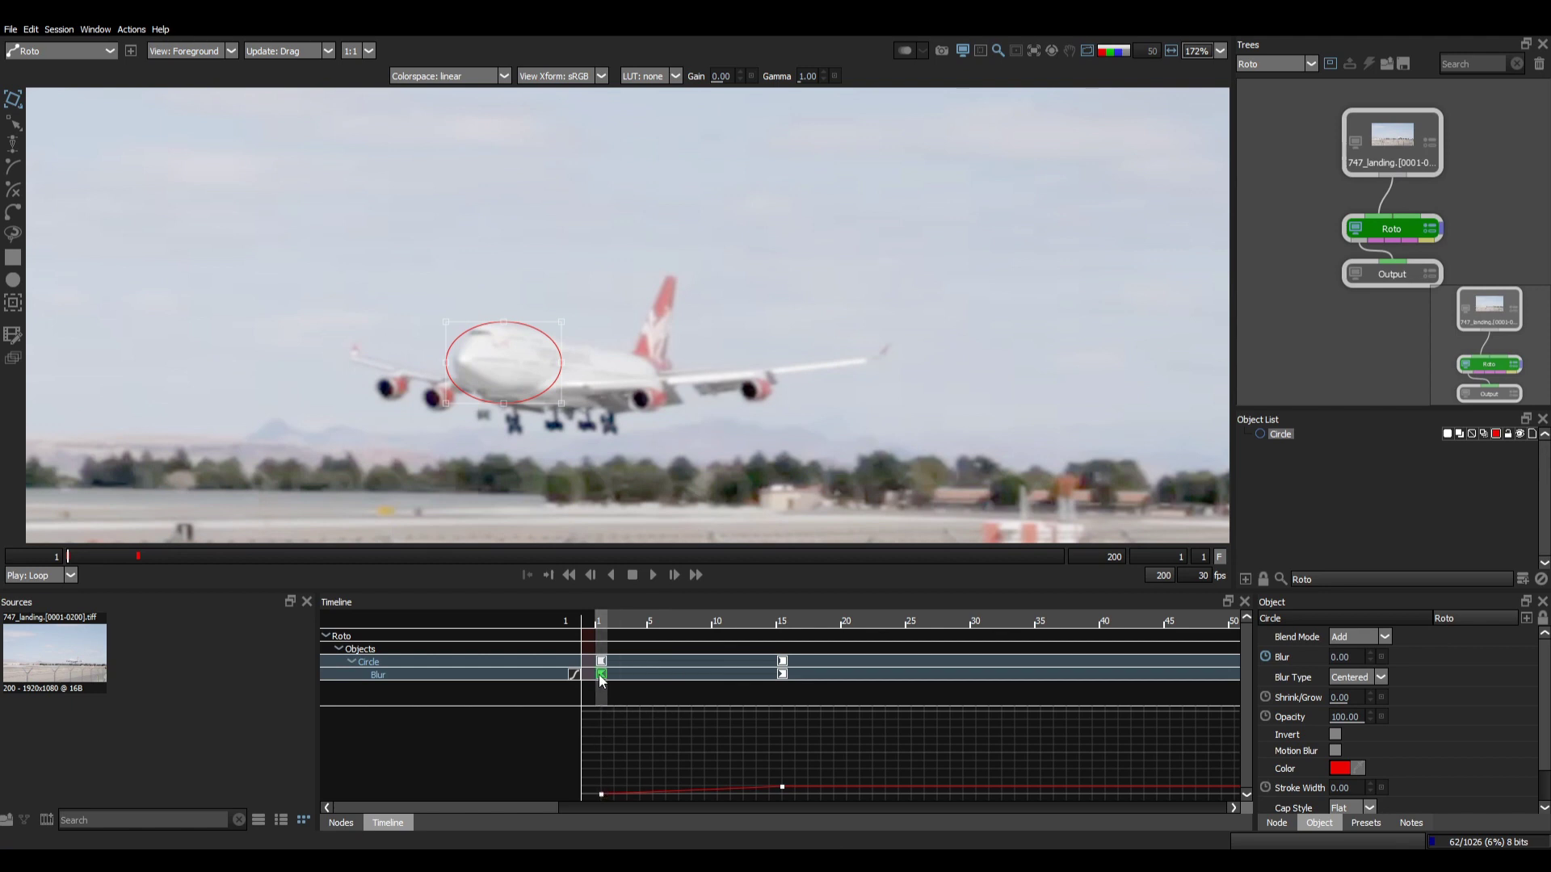
right_click(601, 675)
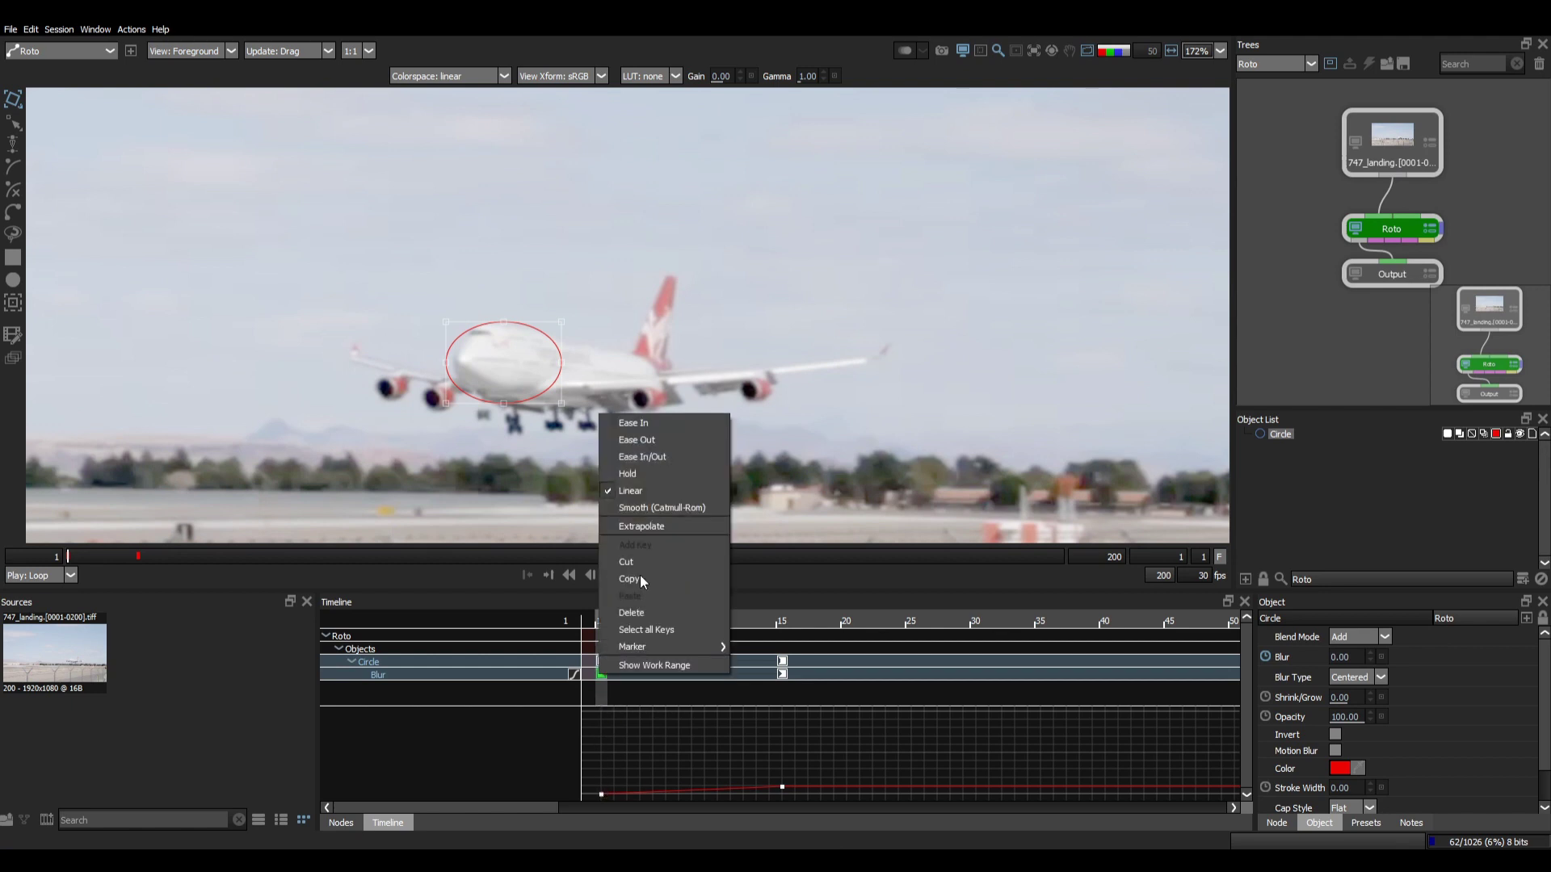
left_click(637, 466)
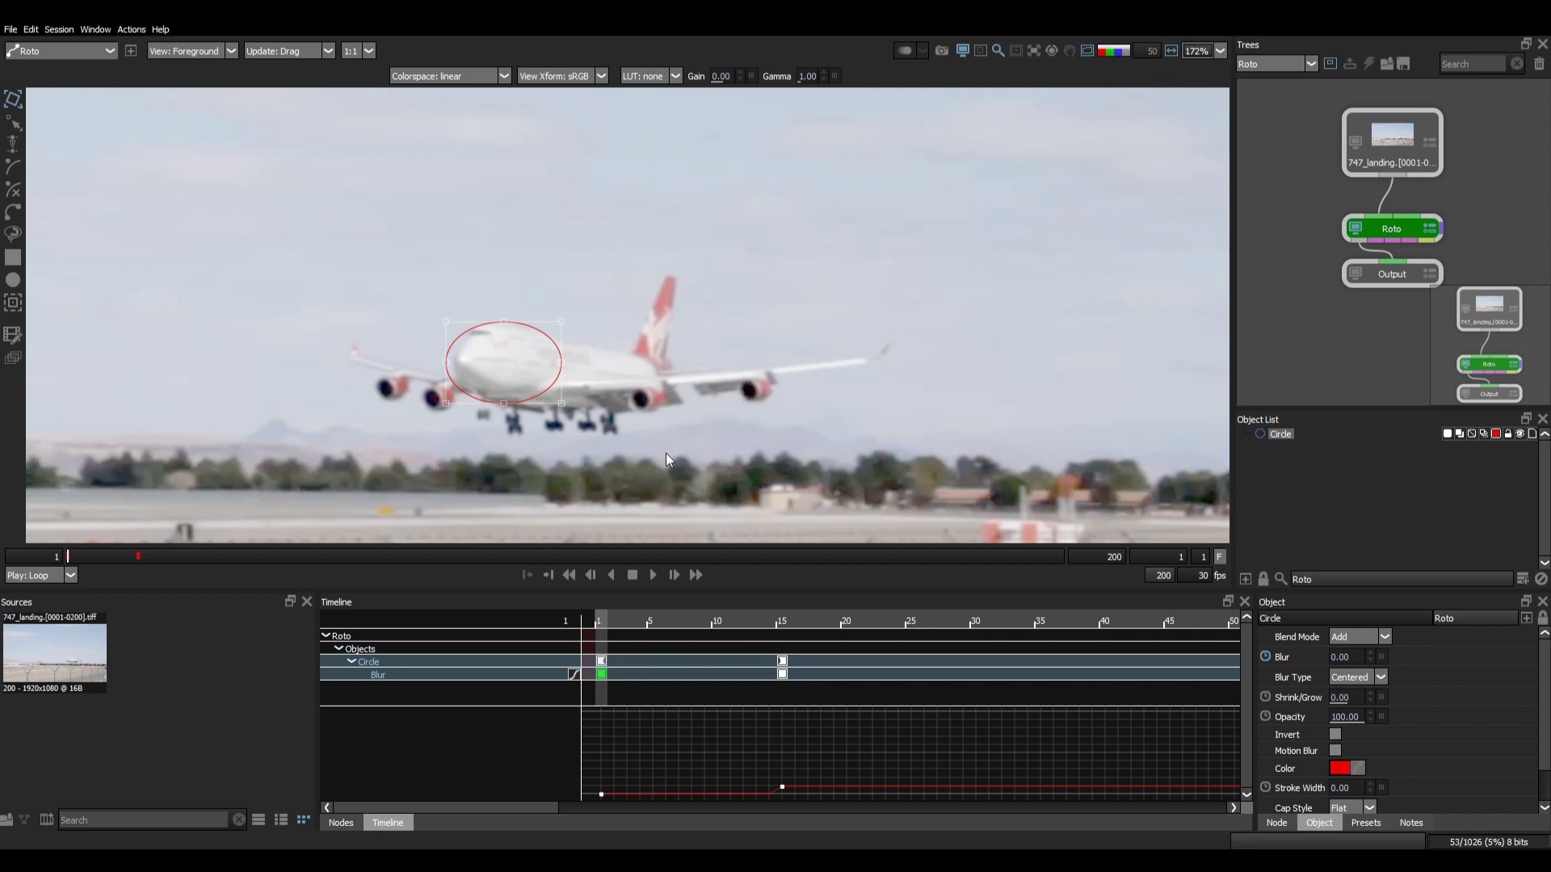
key("Return")
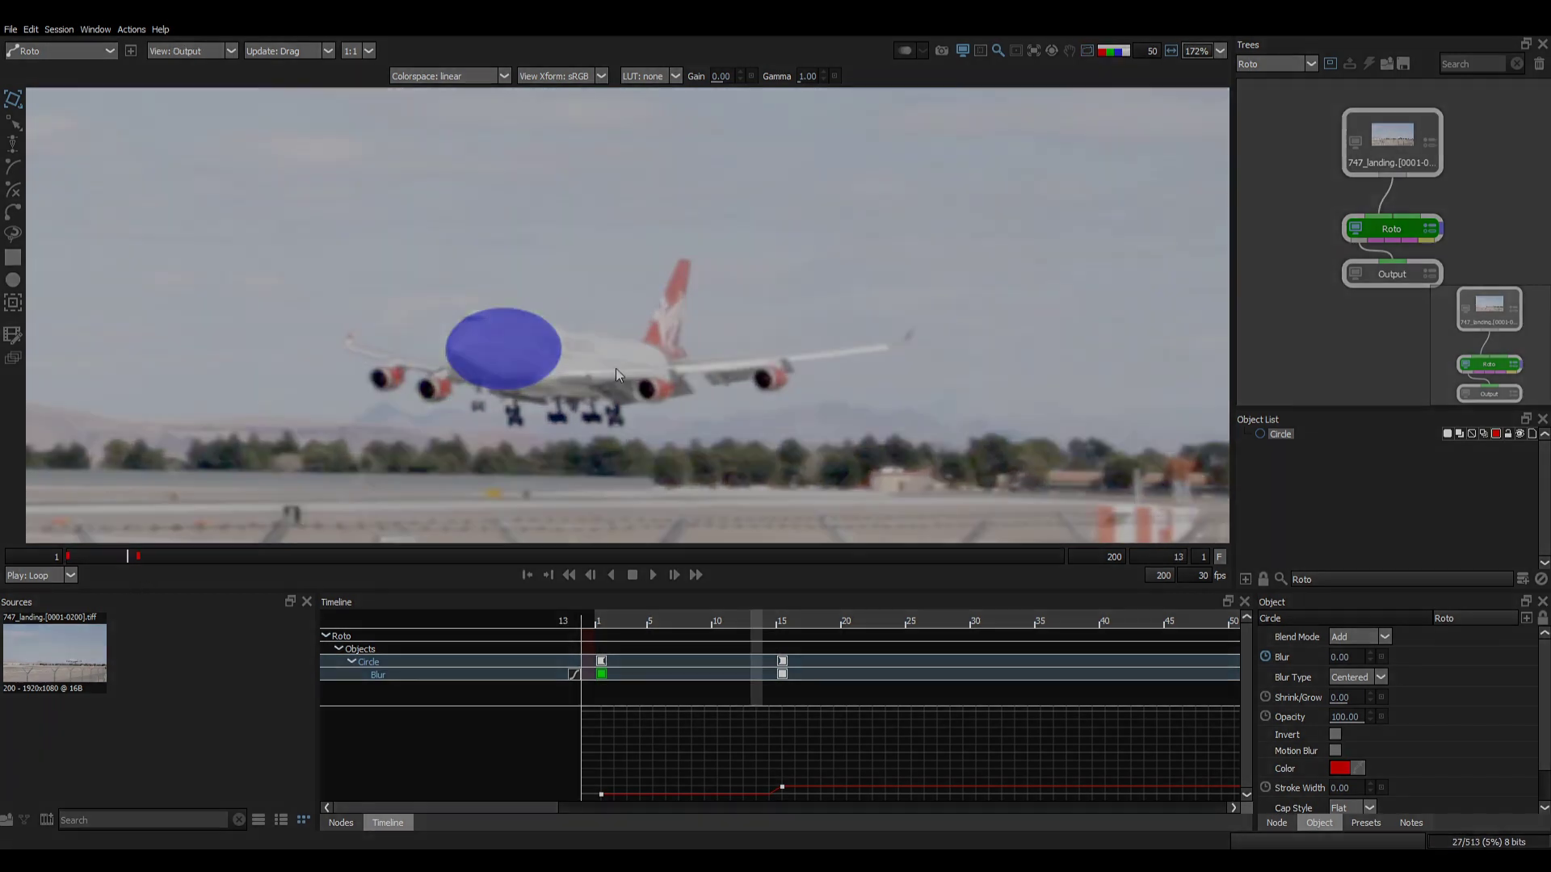